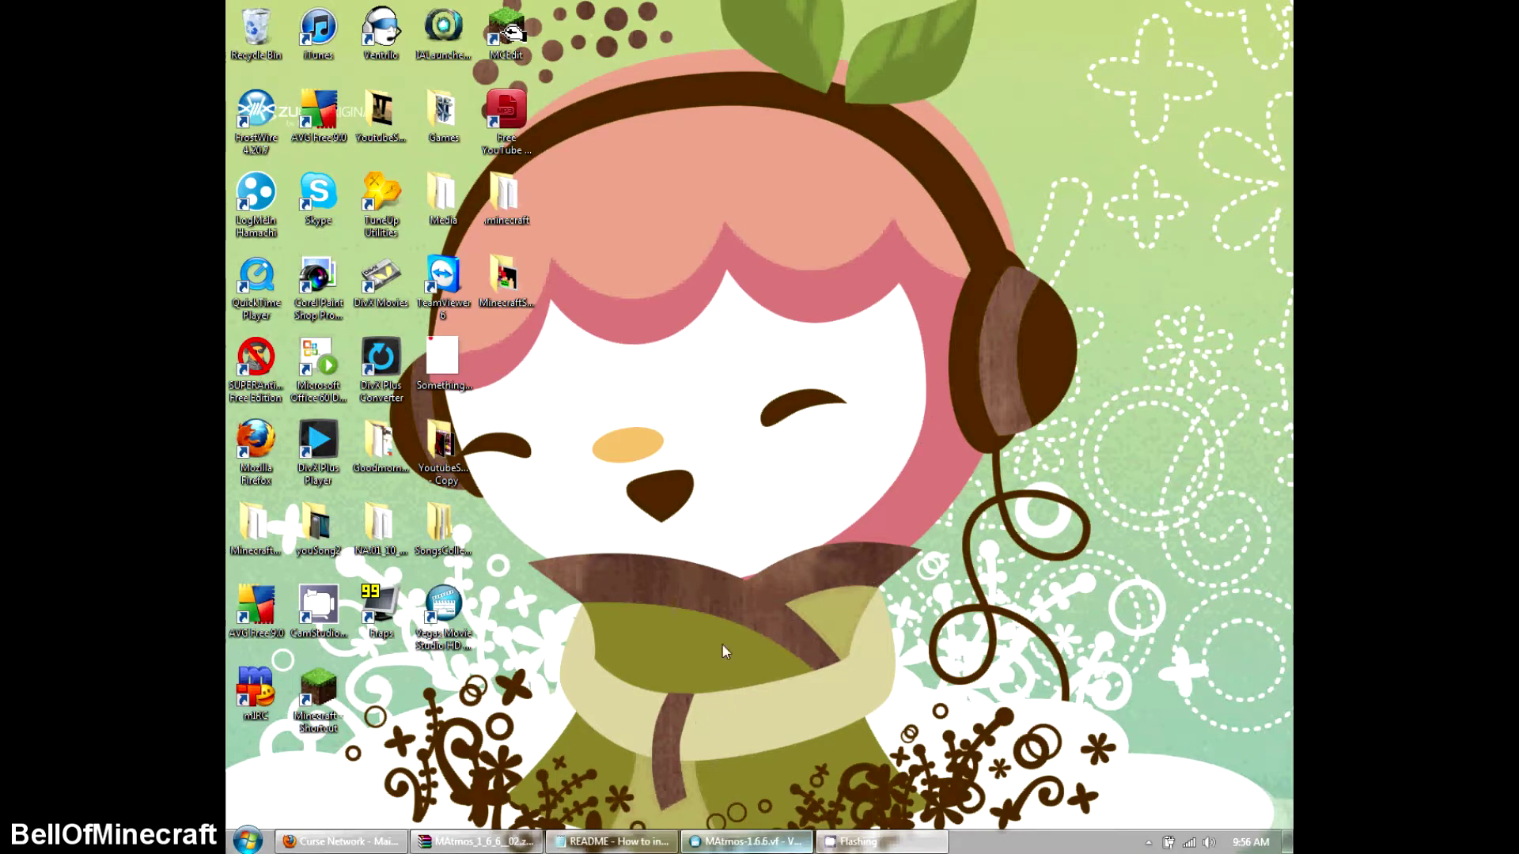
- Restore the MAtmos_1_6_6_02.zip window from the taskbar, showing CLASSFILES, minecraft and README
click(476, 841)
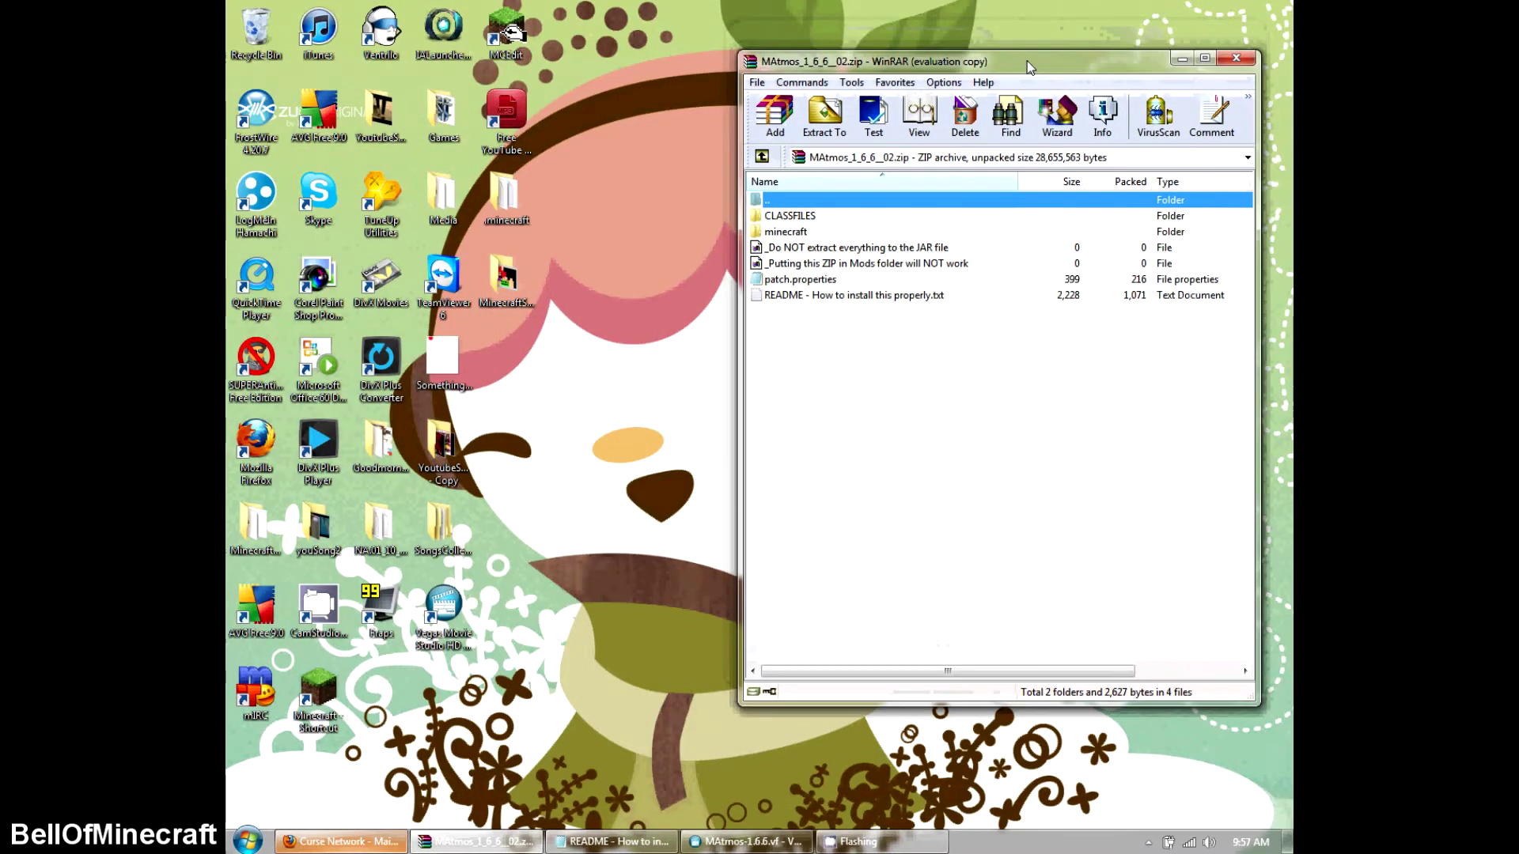
double_click(780, 203)
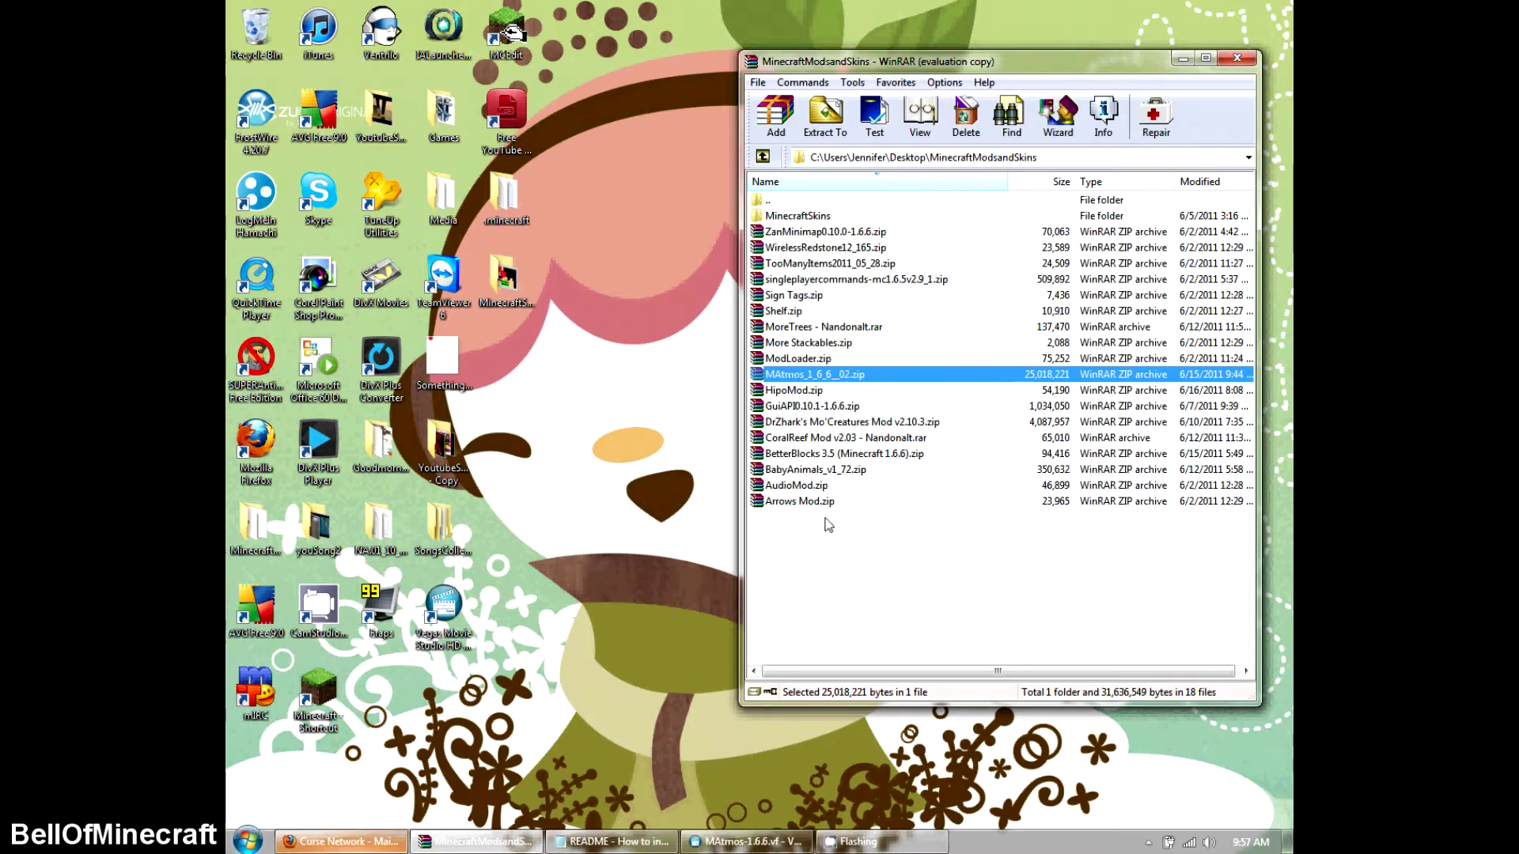
double_click(809, 376)
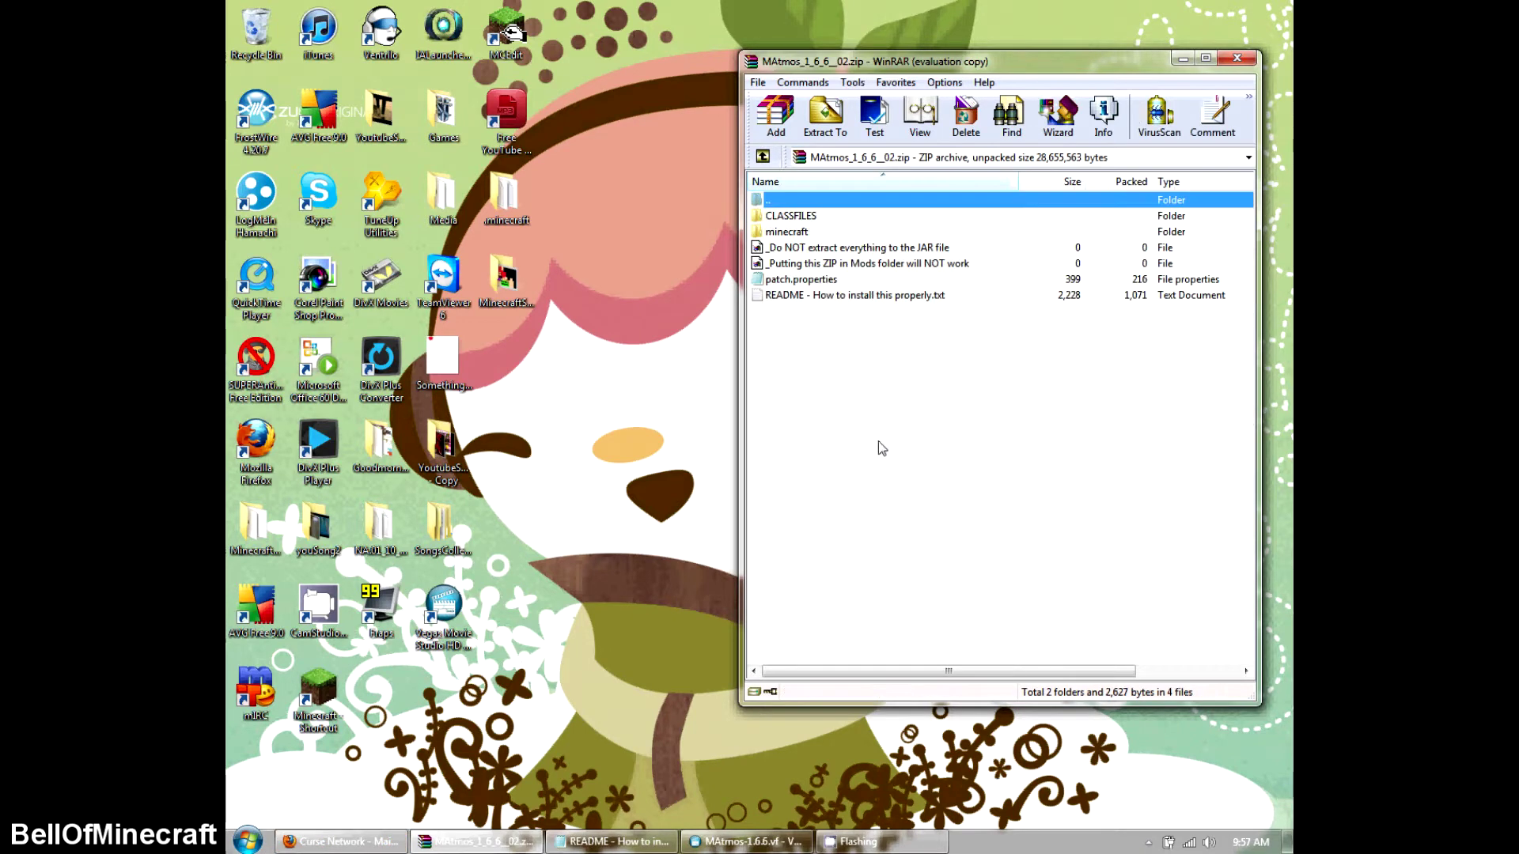
click(819, 214)
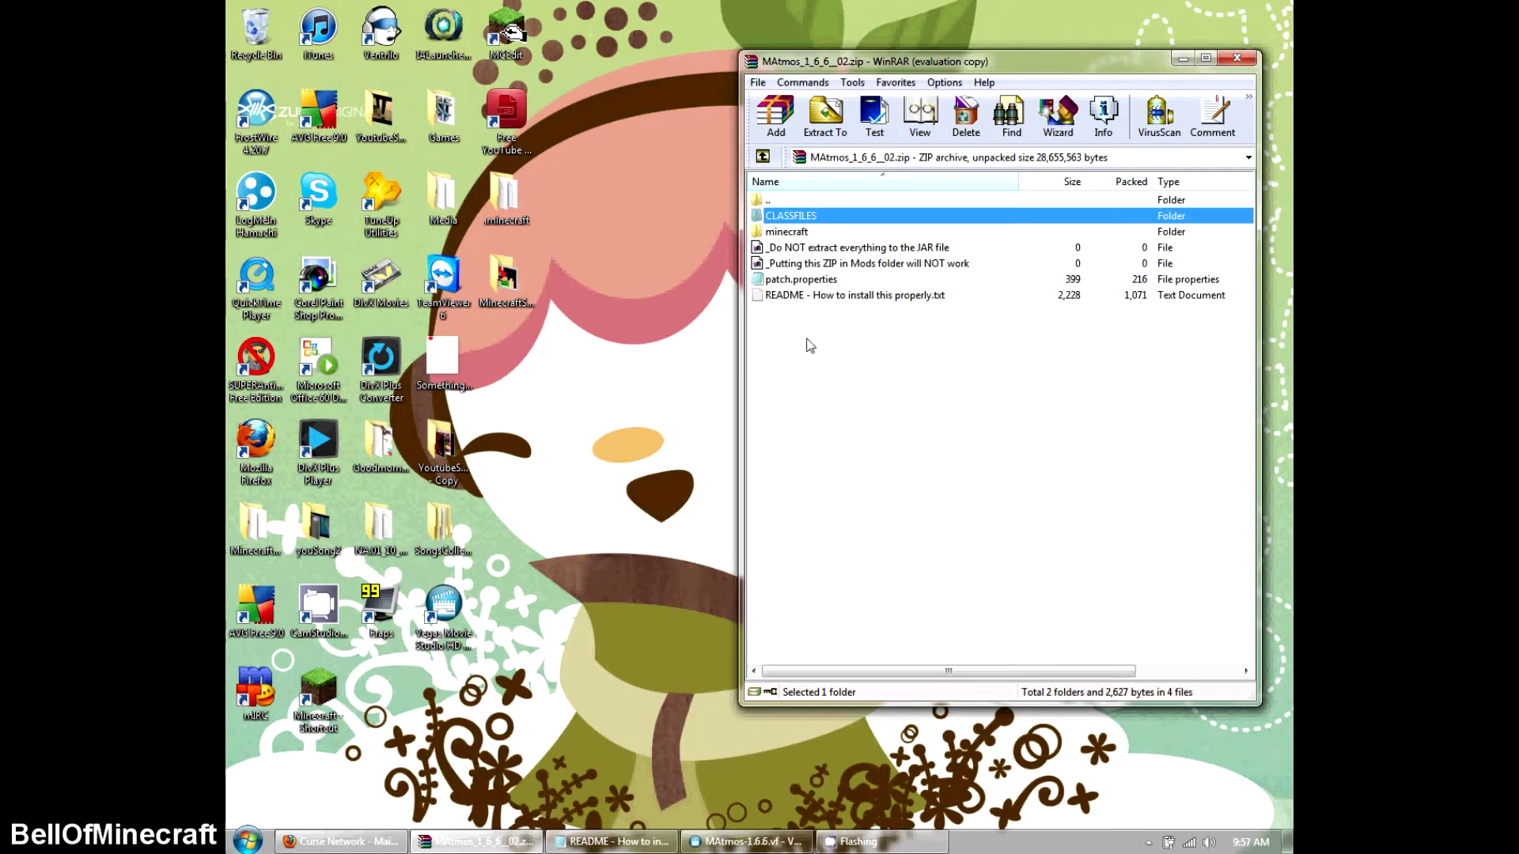
double_click(799, 219)
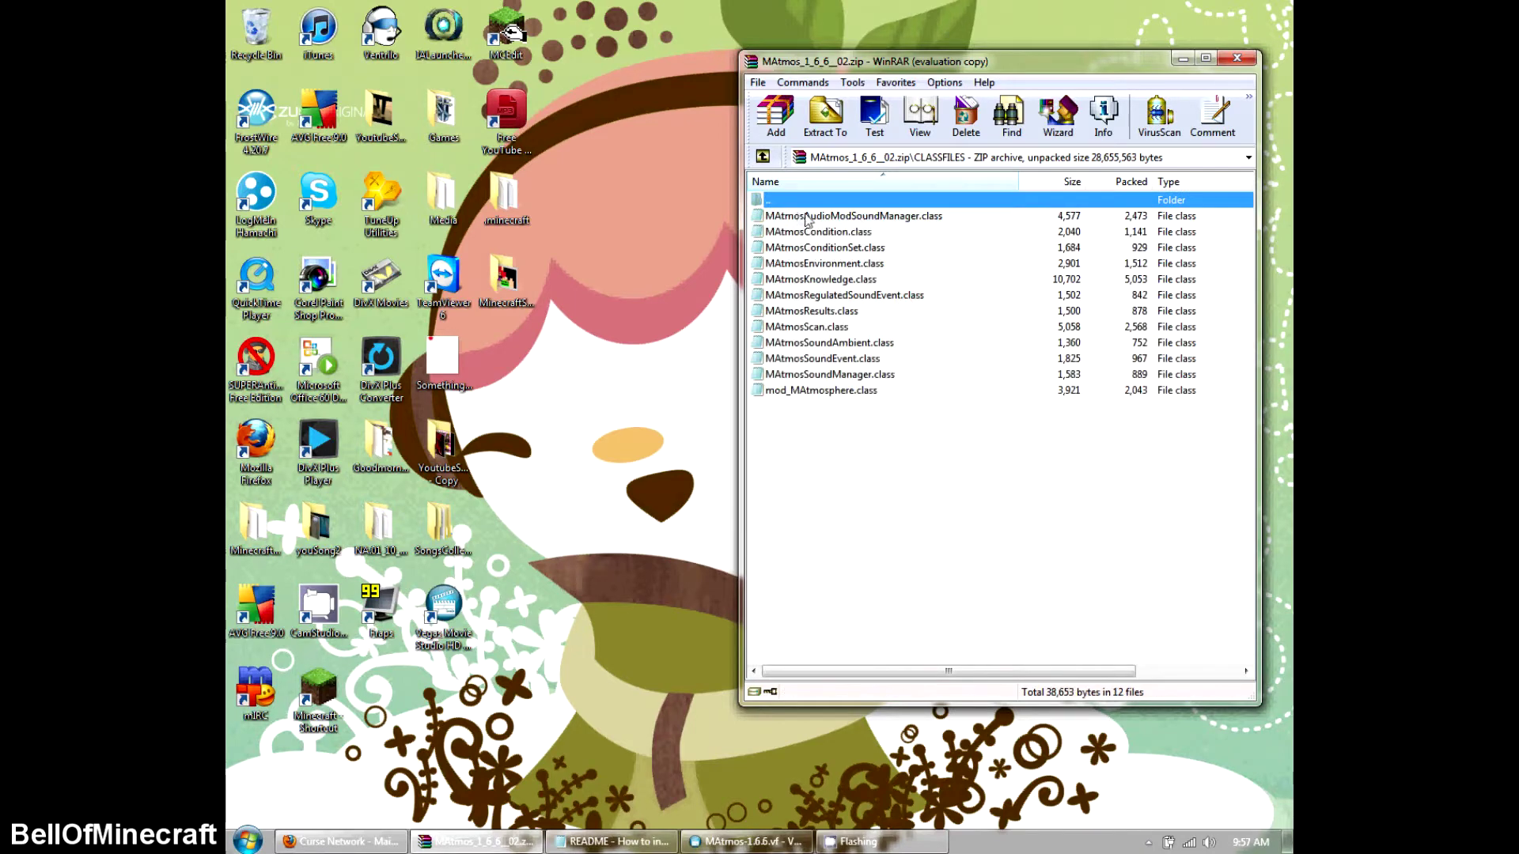
click(921, 222)
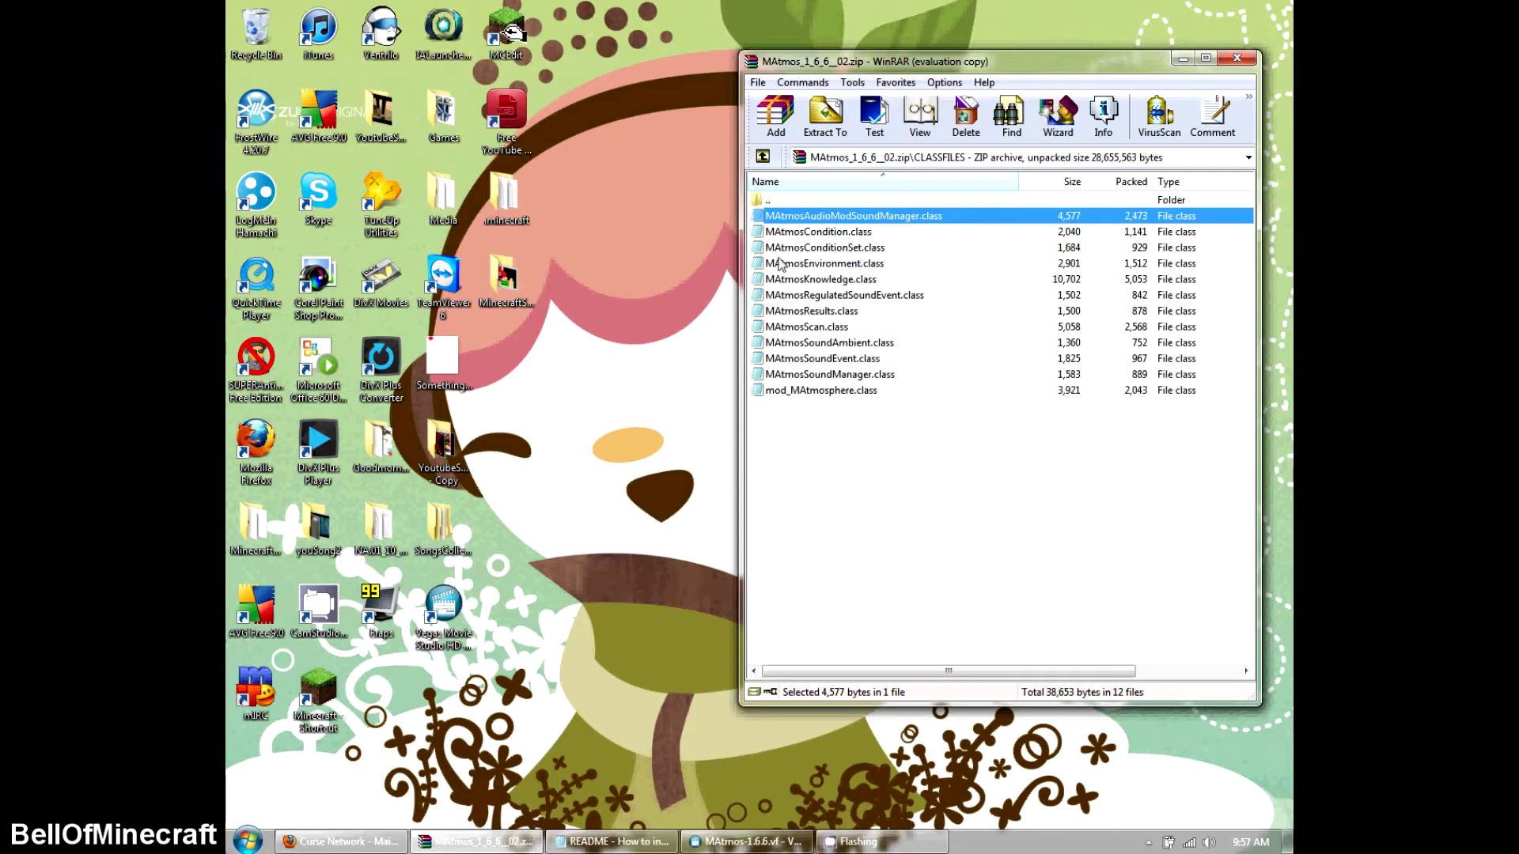
right_click(756, 230)
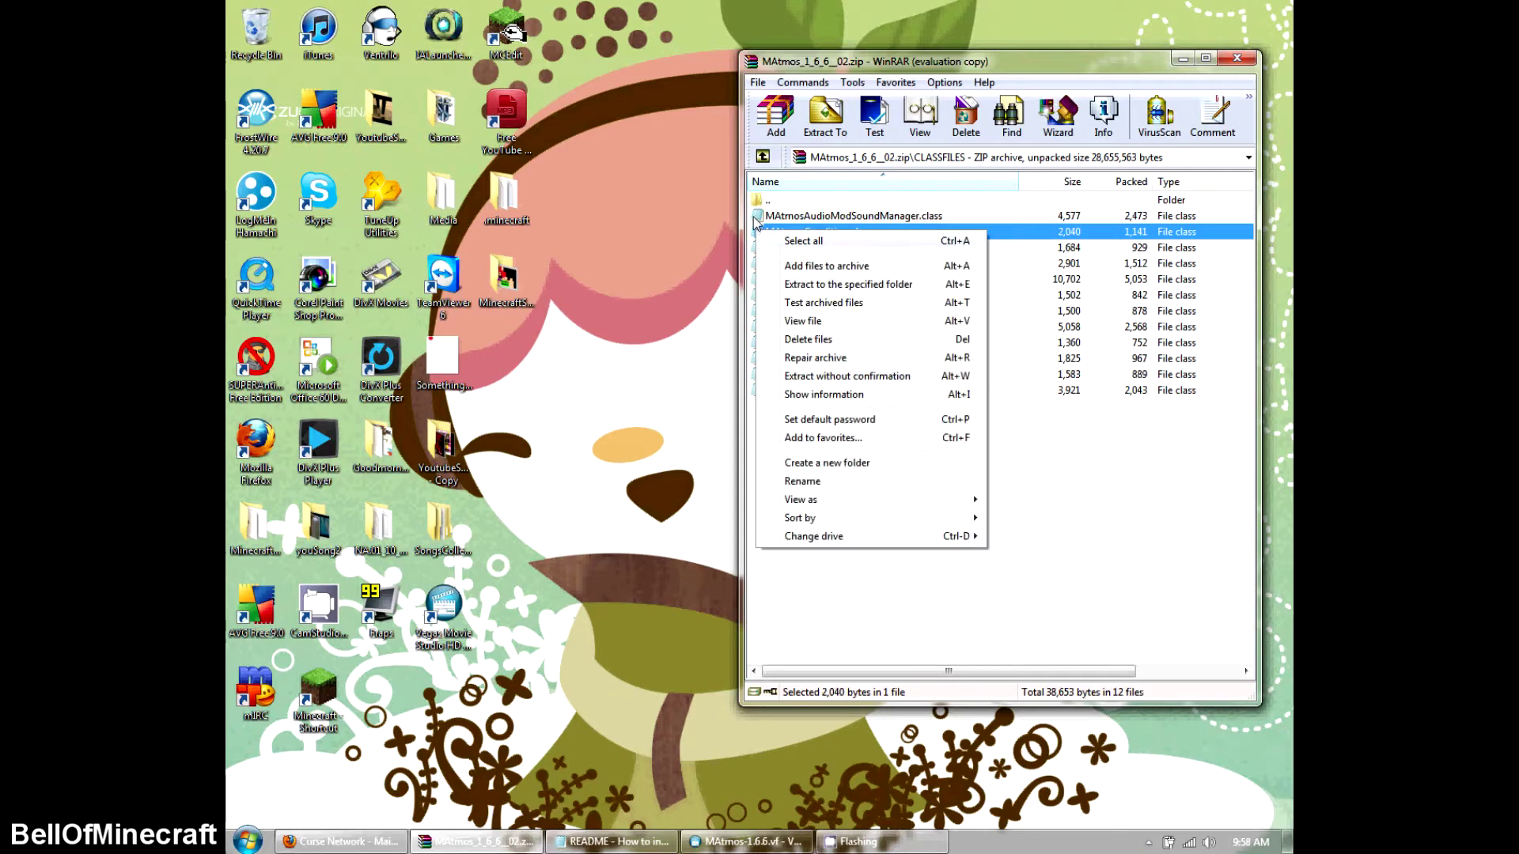
click(759, 218)
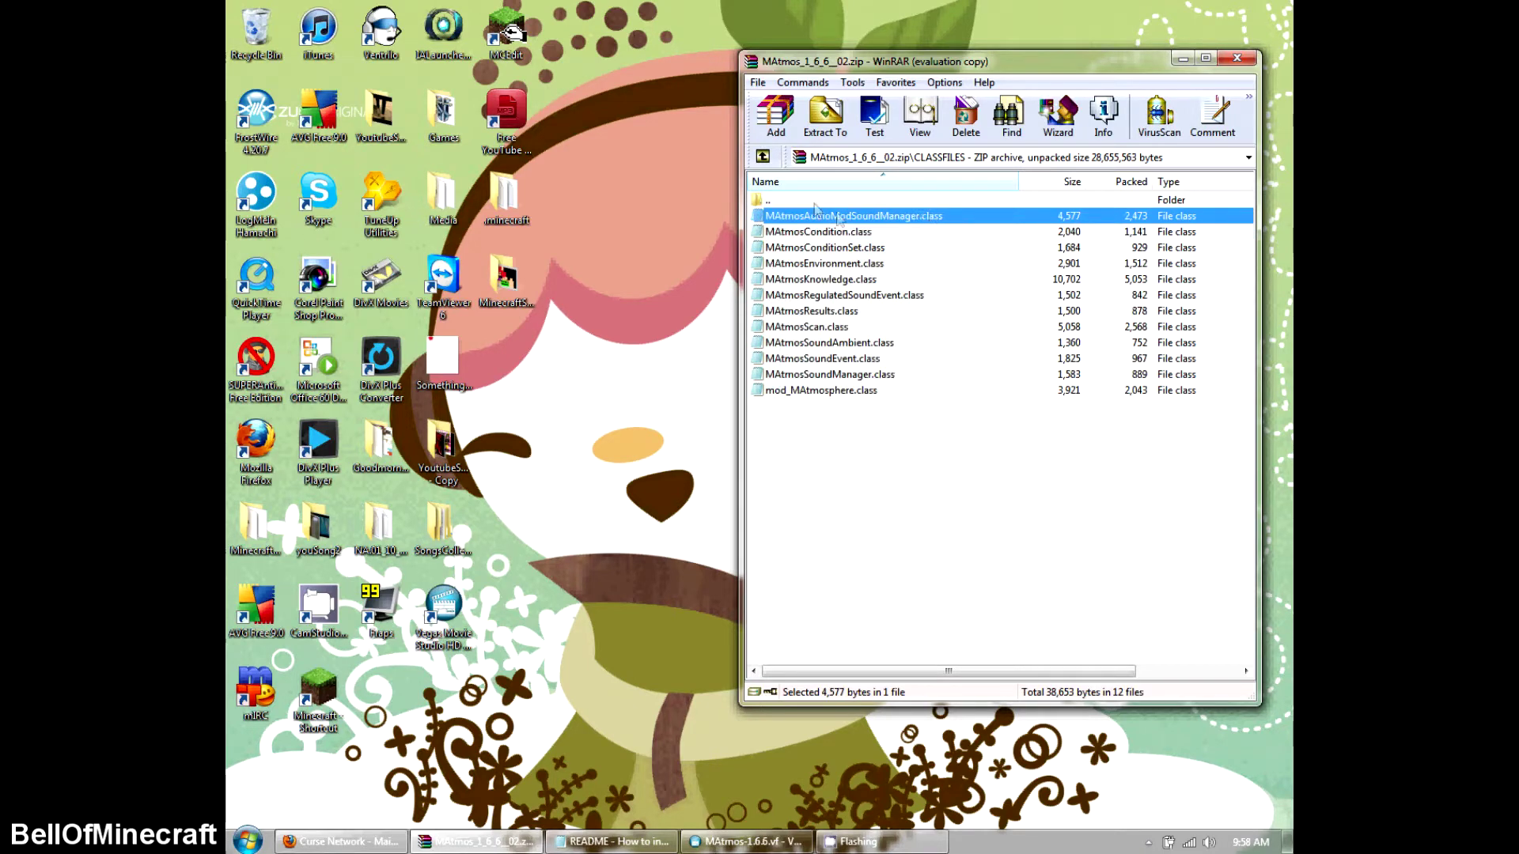
double_click(813, 201)
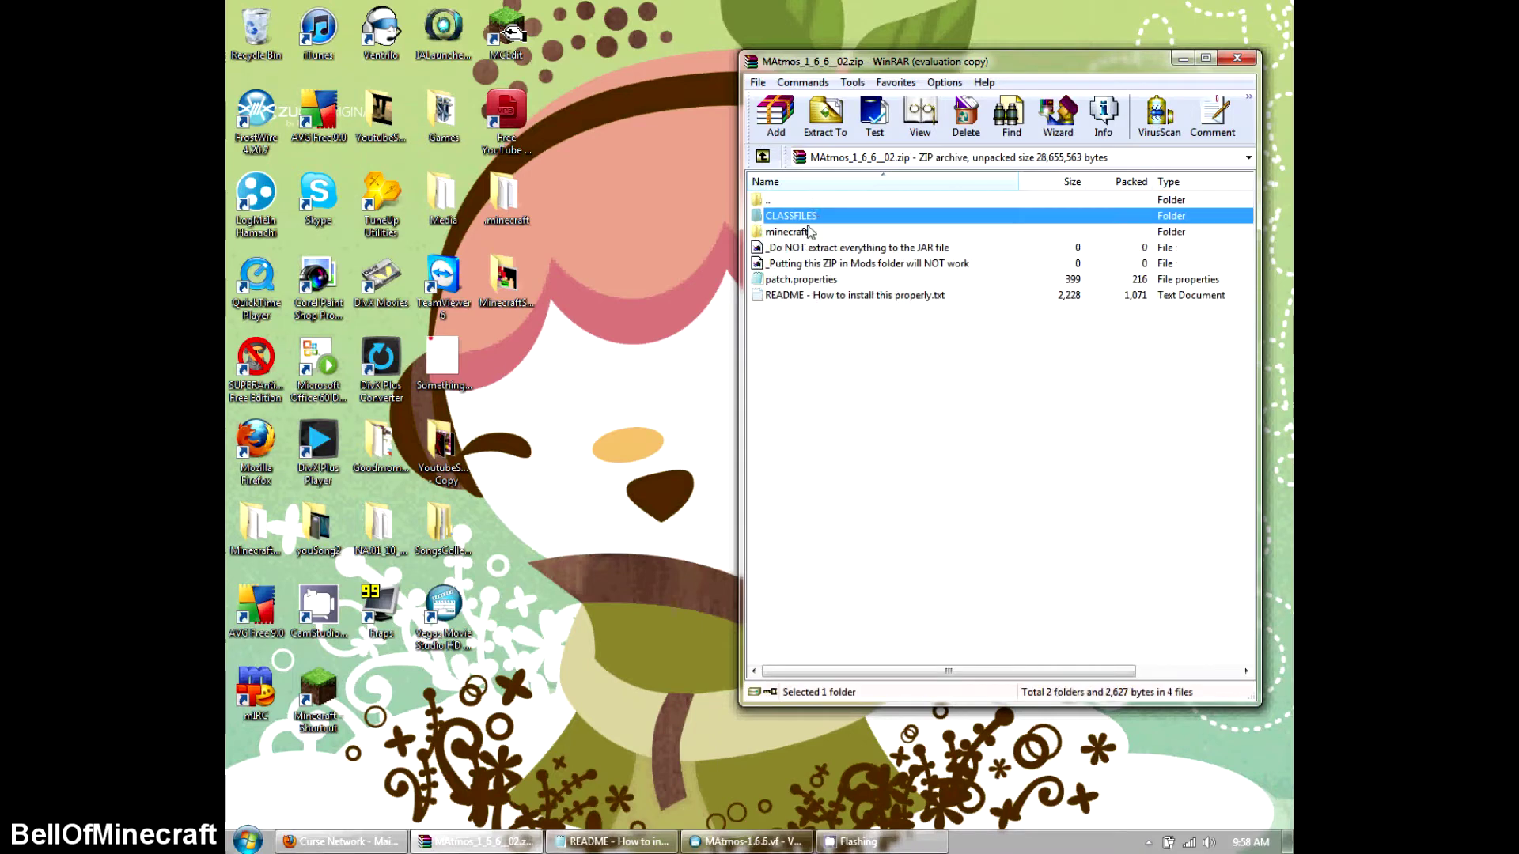
double_click(866, 233)
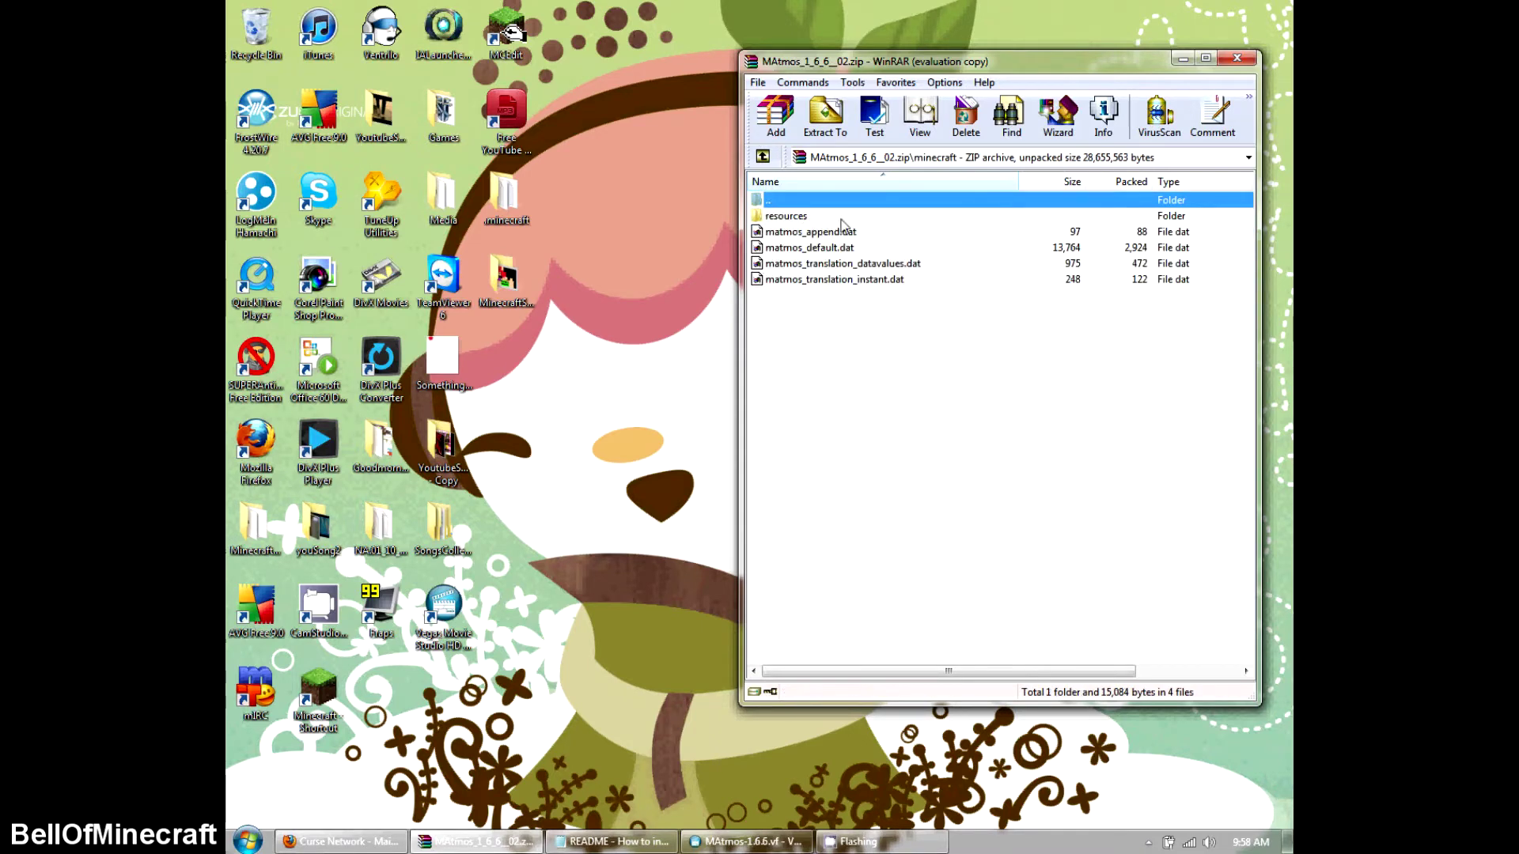
click(791, 220)
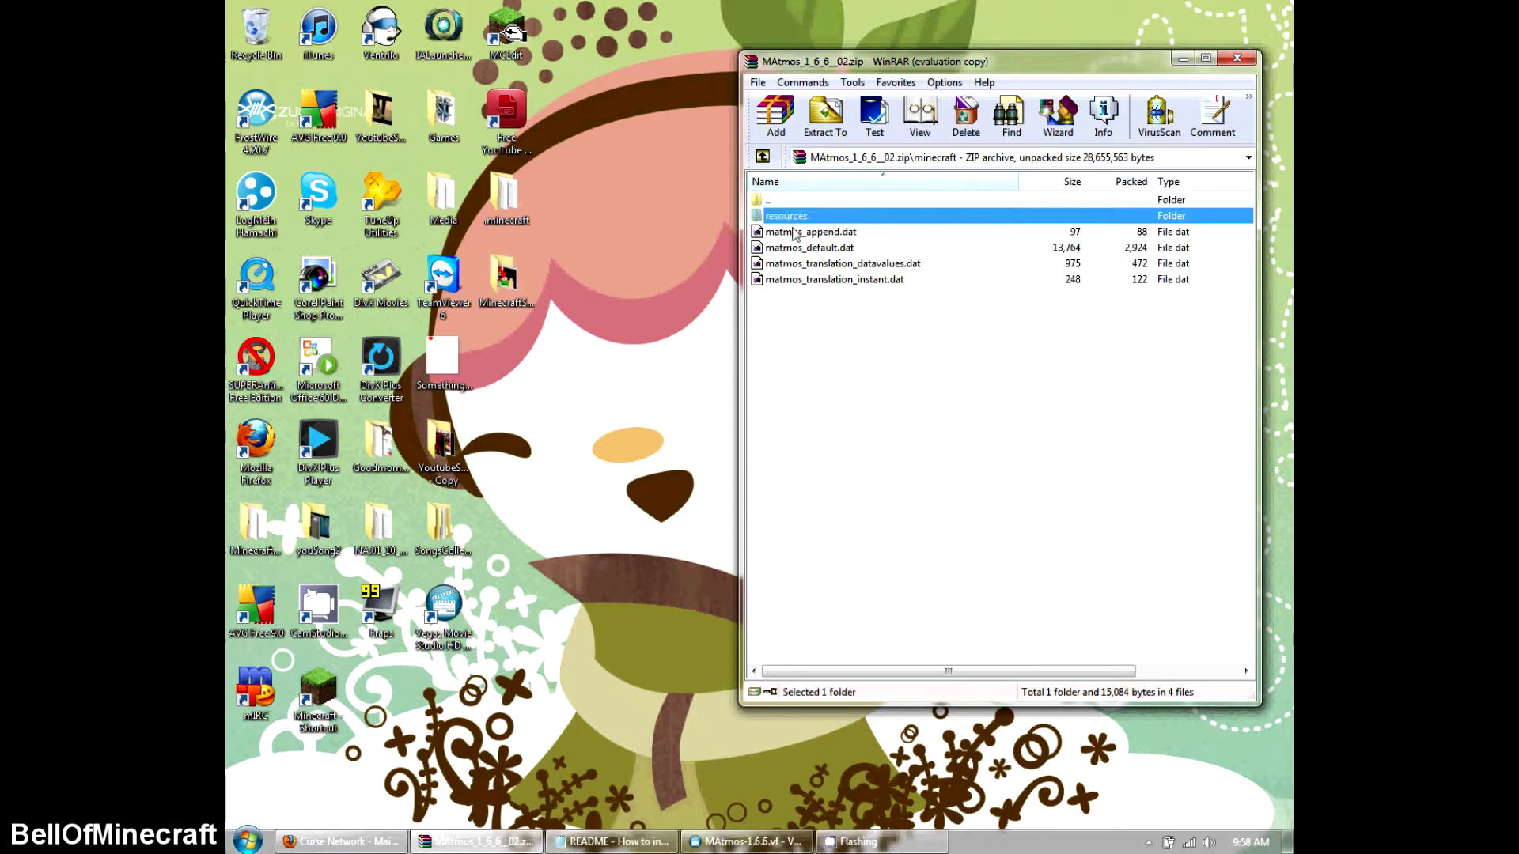
click(794, 231)
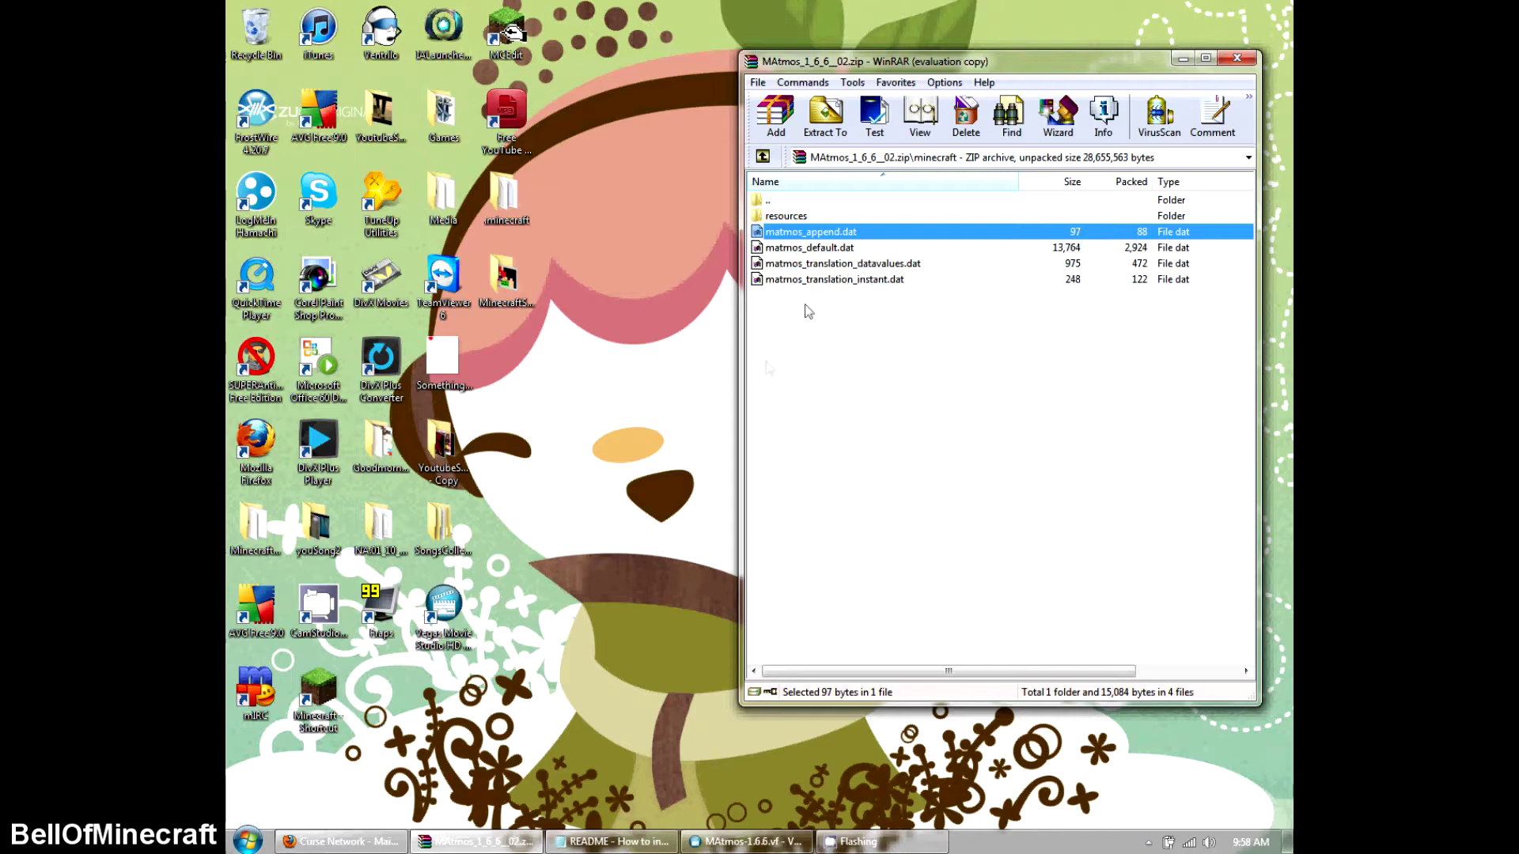
click(794, 217)
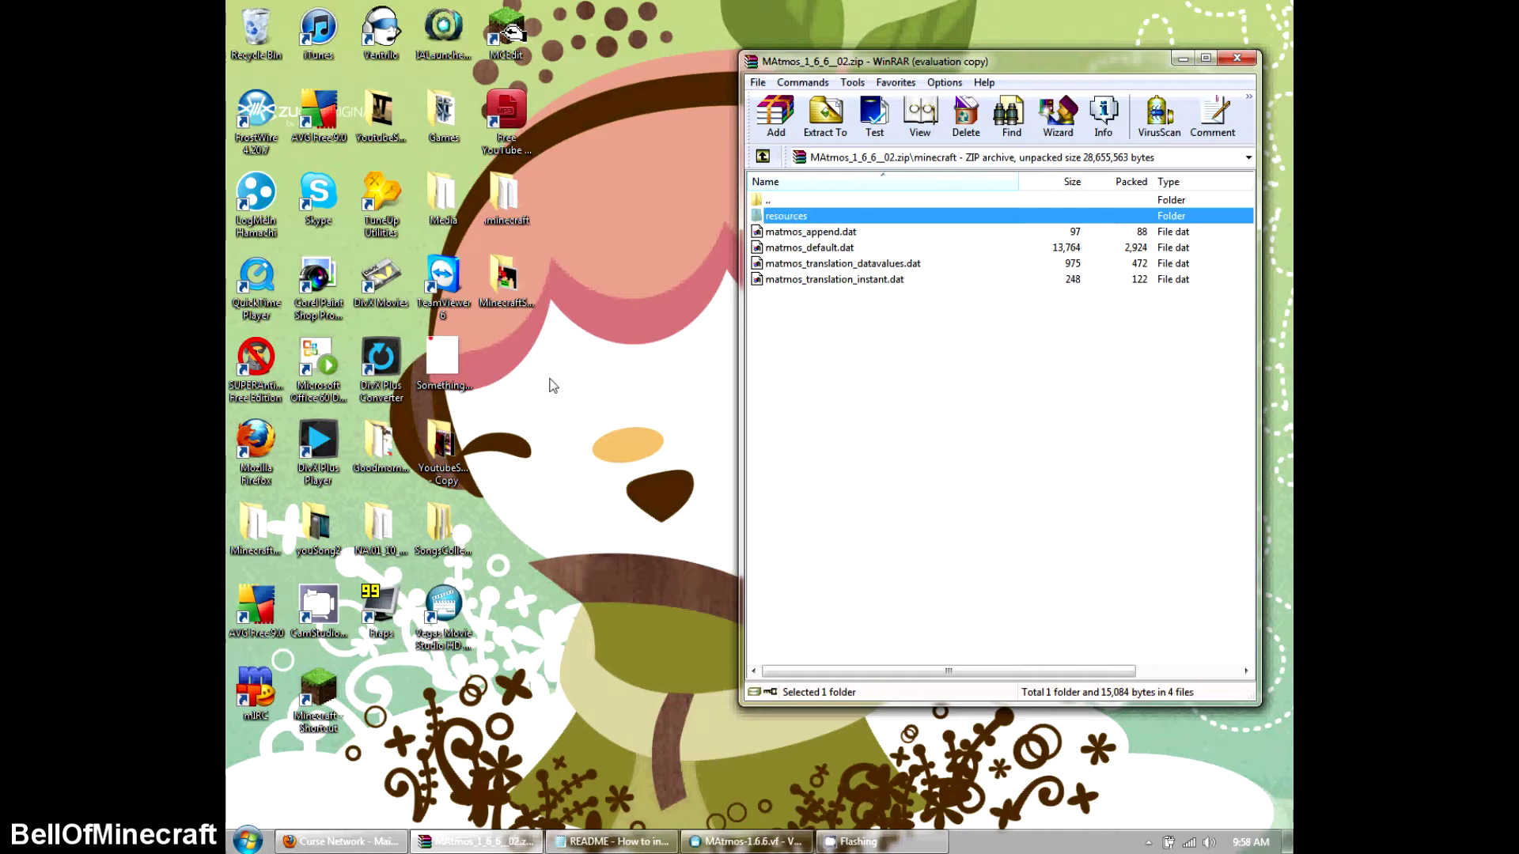
double_click(812, 204)
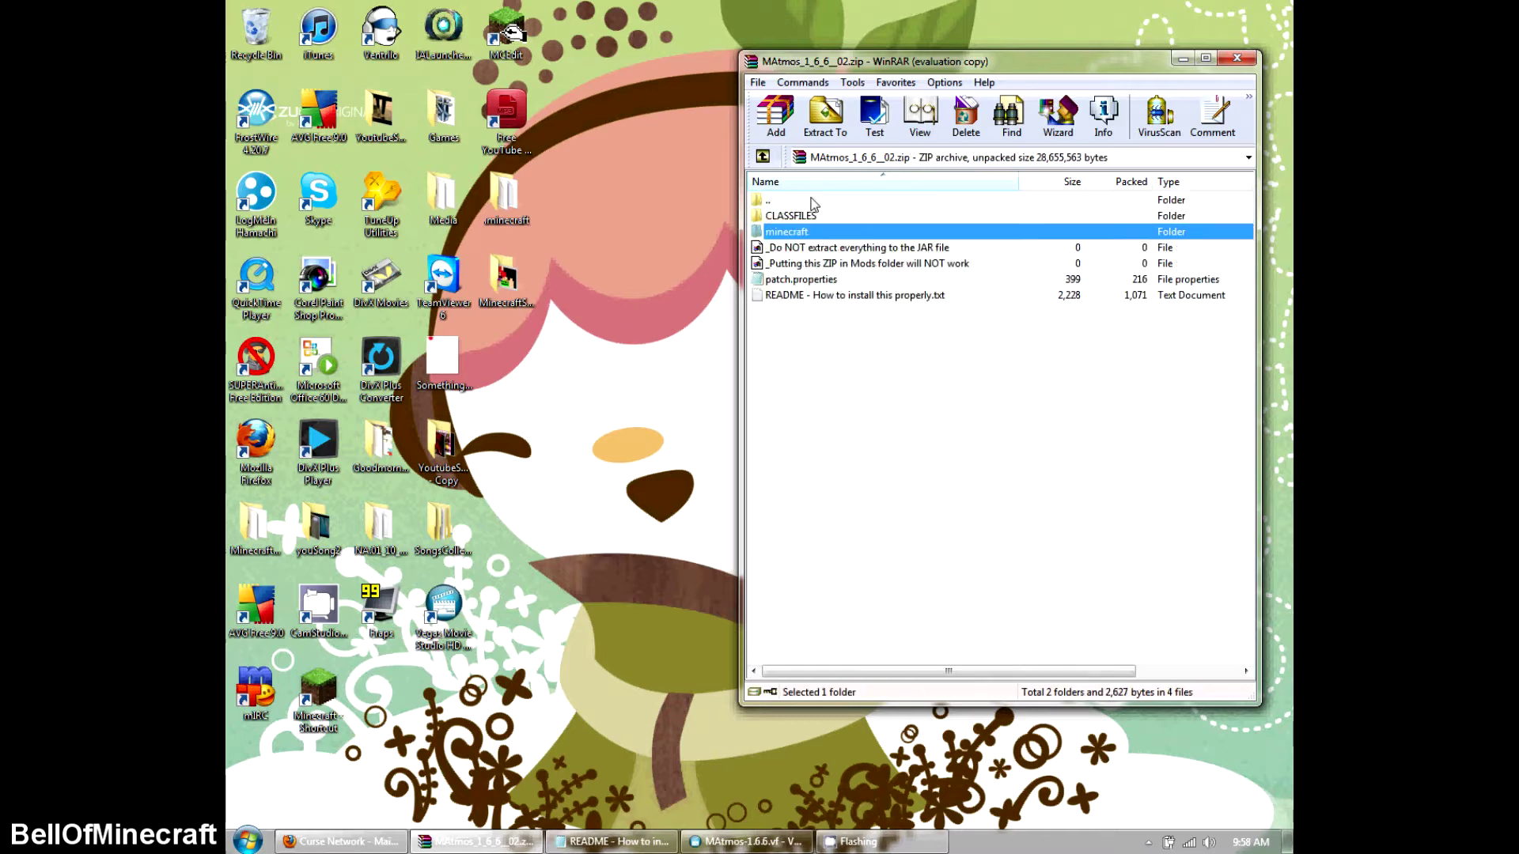
click(840, 248)
click(817, 265)
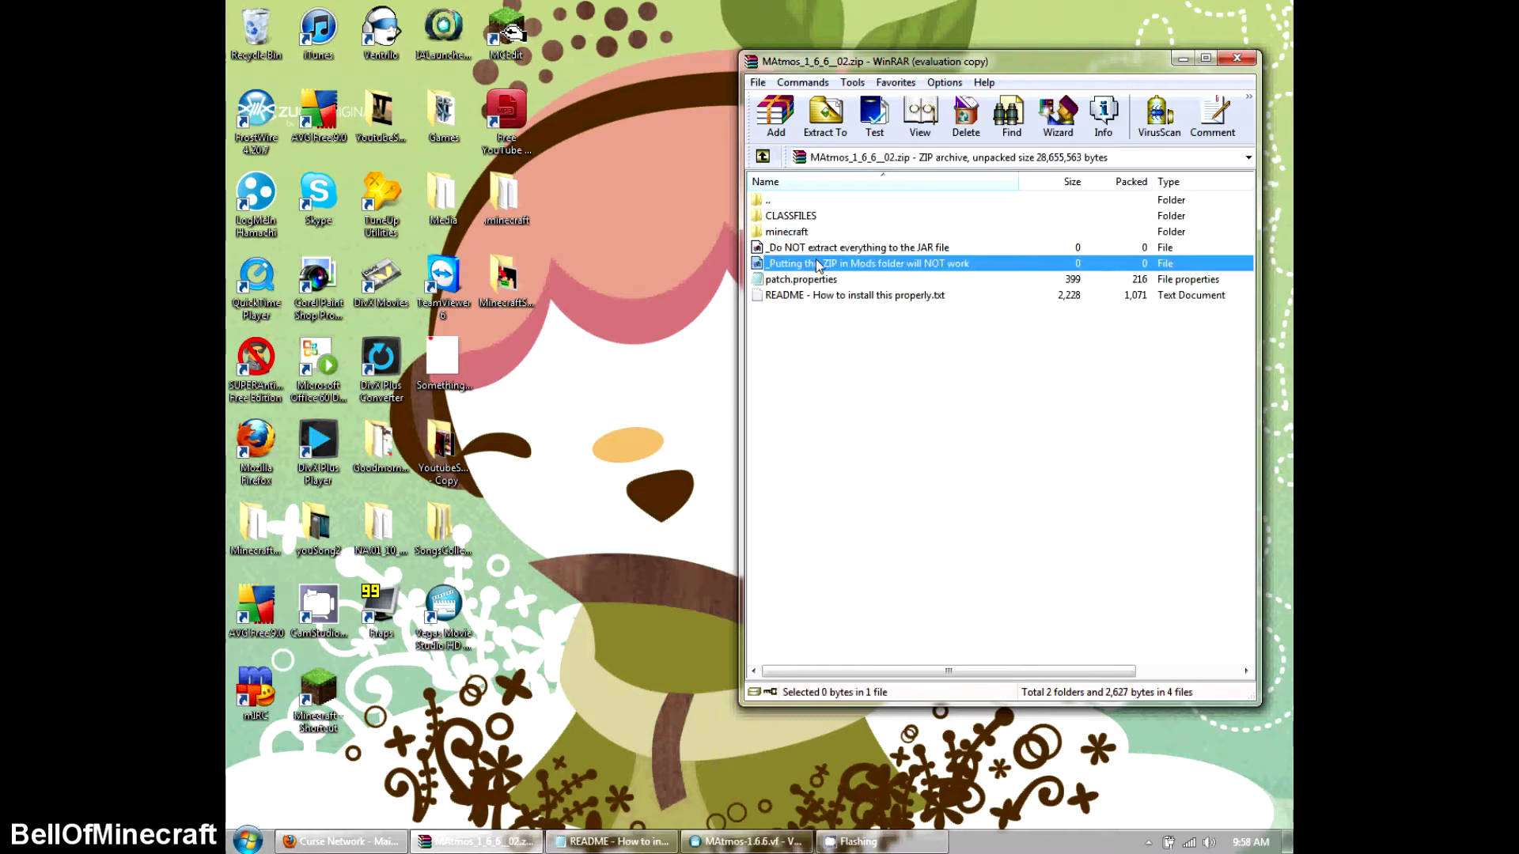
click(815, 250)
click(812, 266)
click(811, 281)
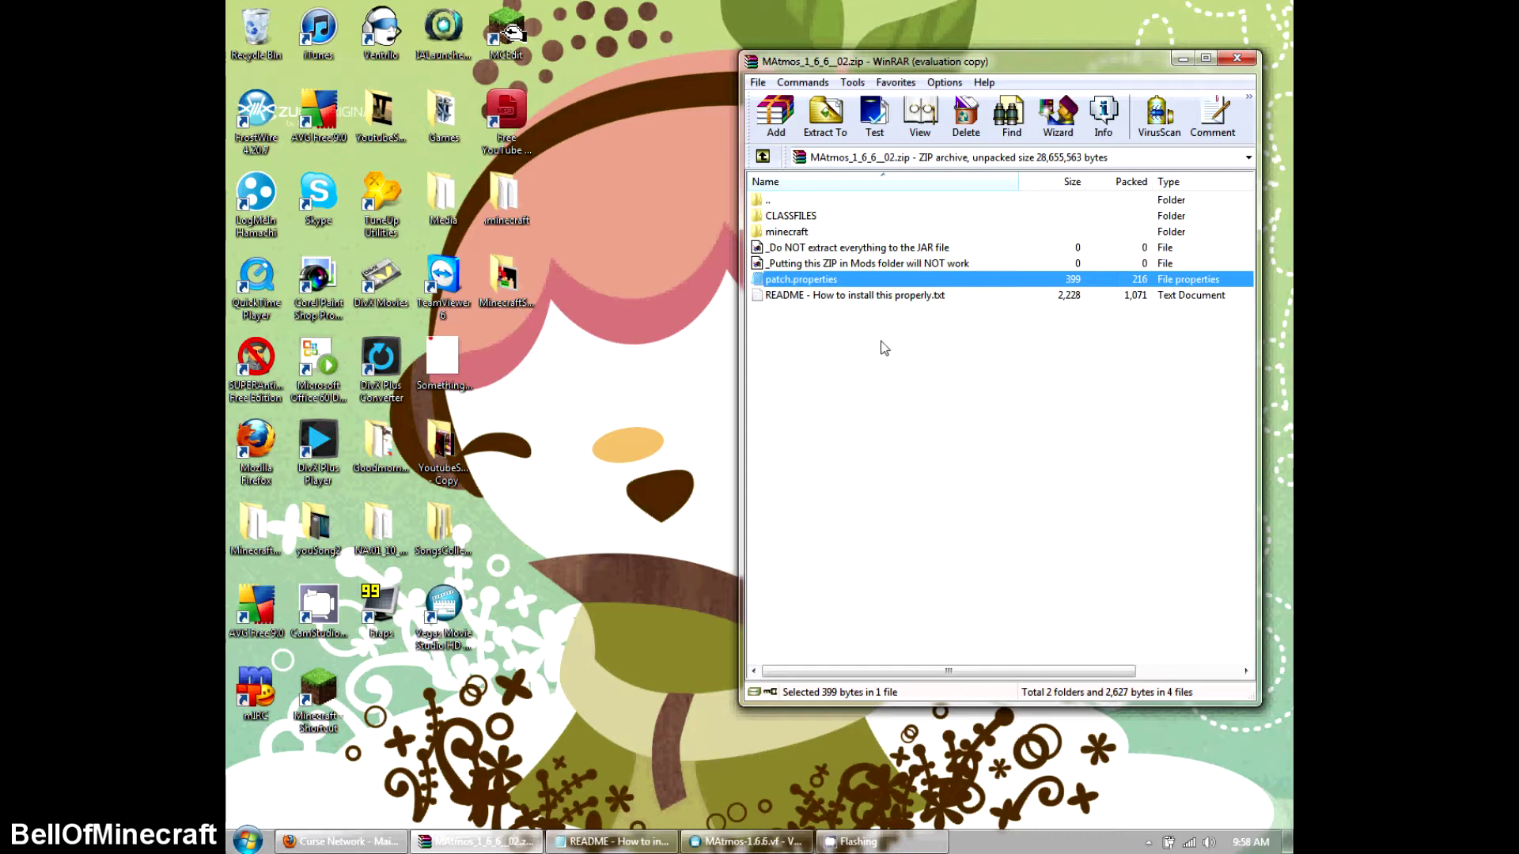
click(813, 296)
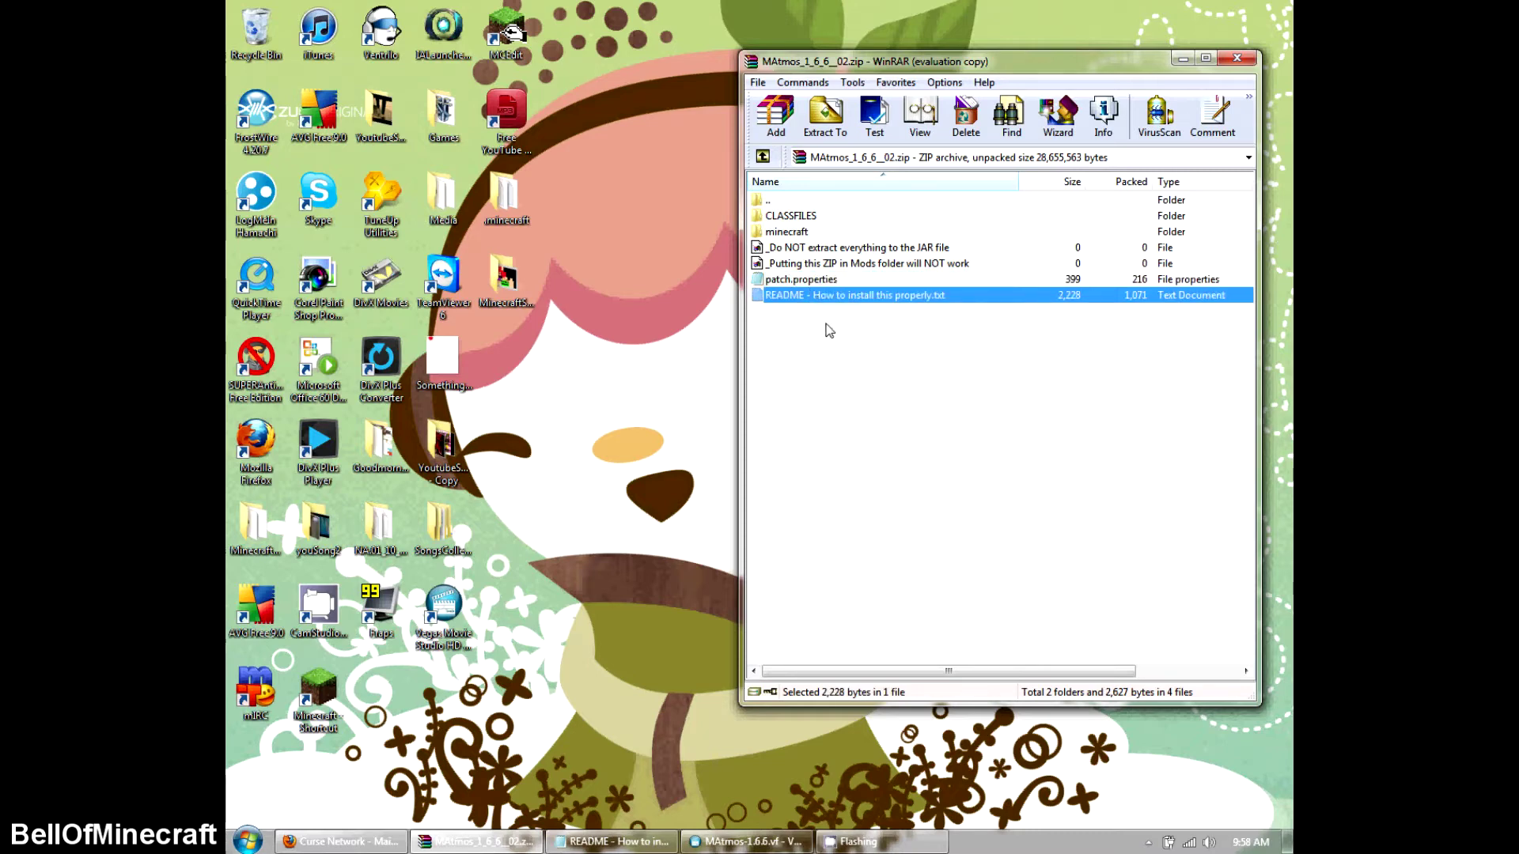
click(802, 218)
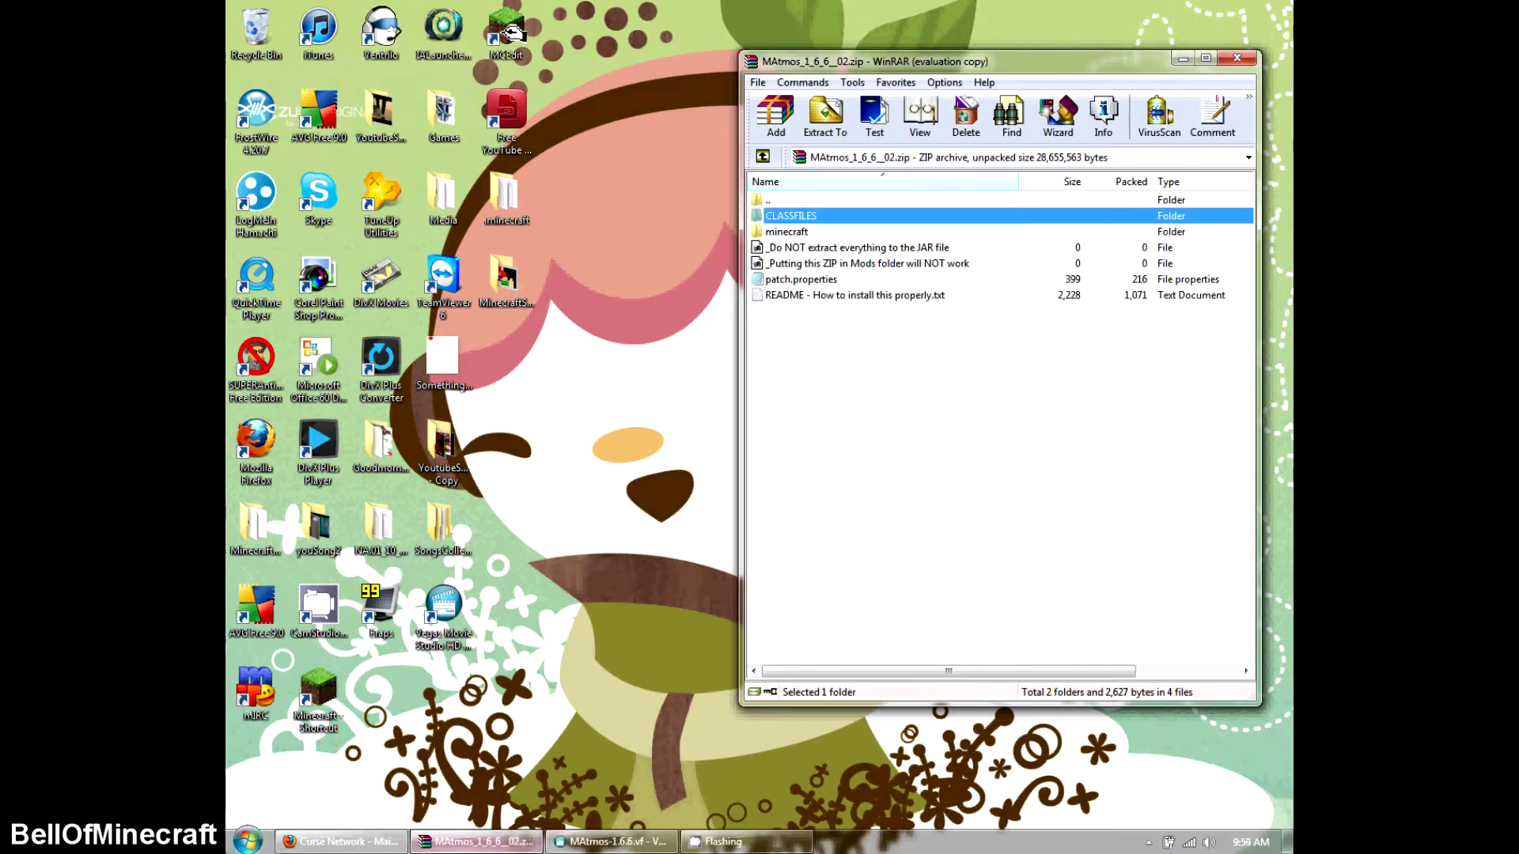
click(247, 841)
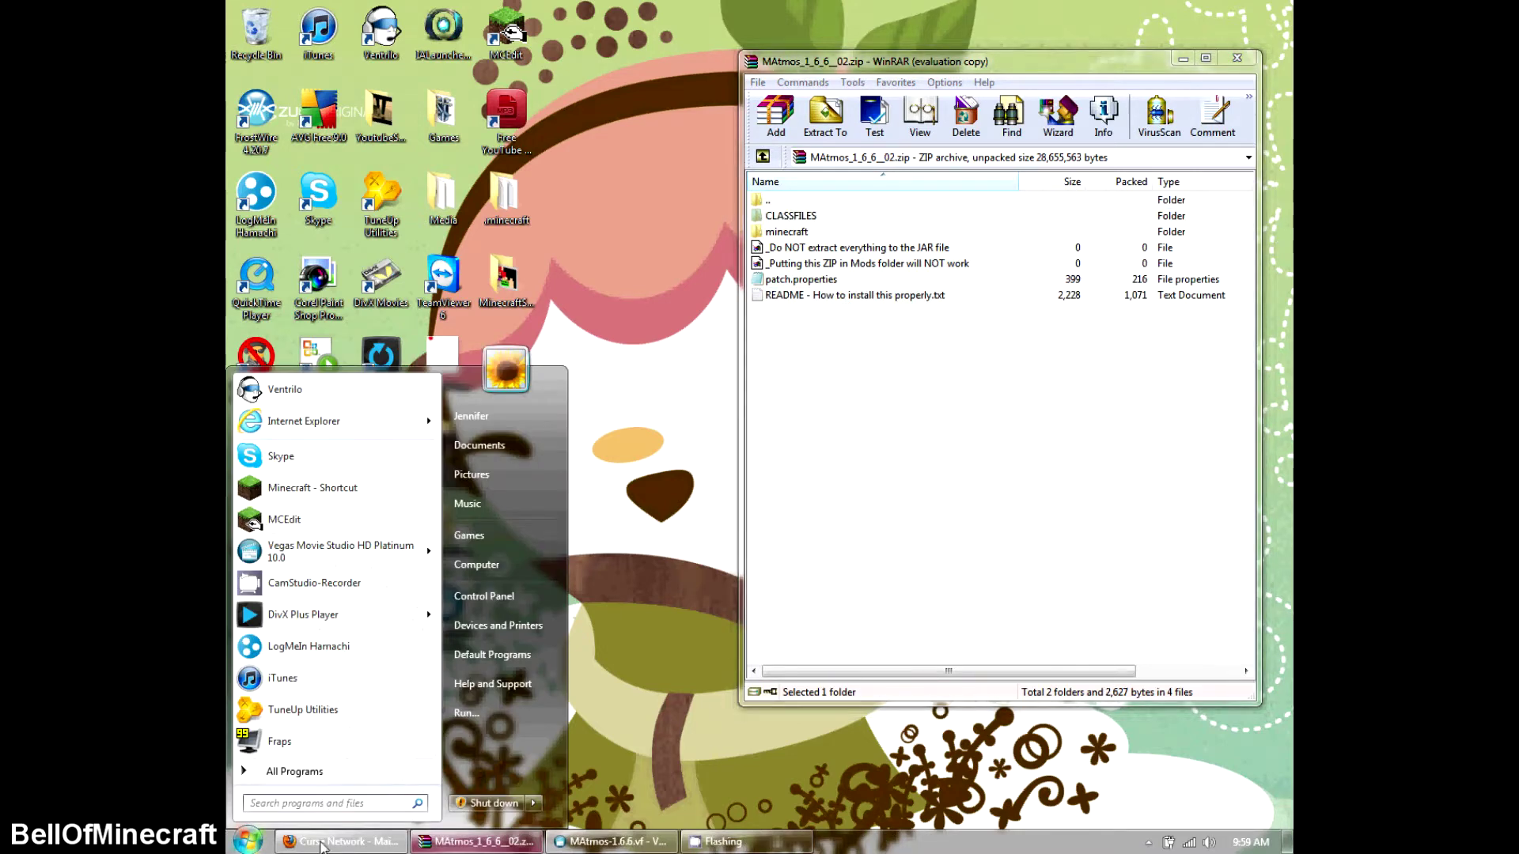
- Go to %appdata% and into the .minecraft\bin folder
text(%)
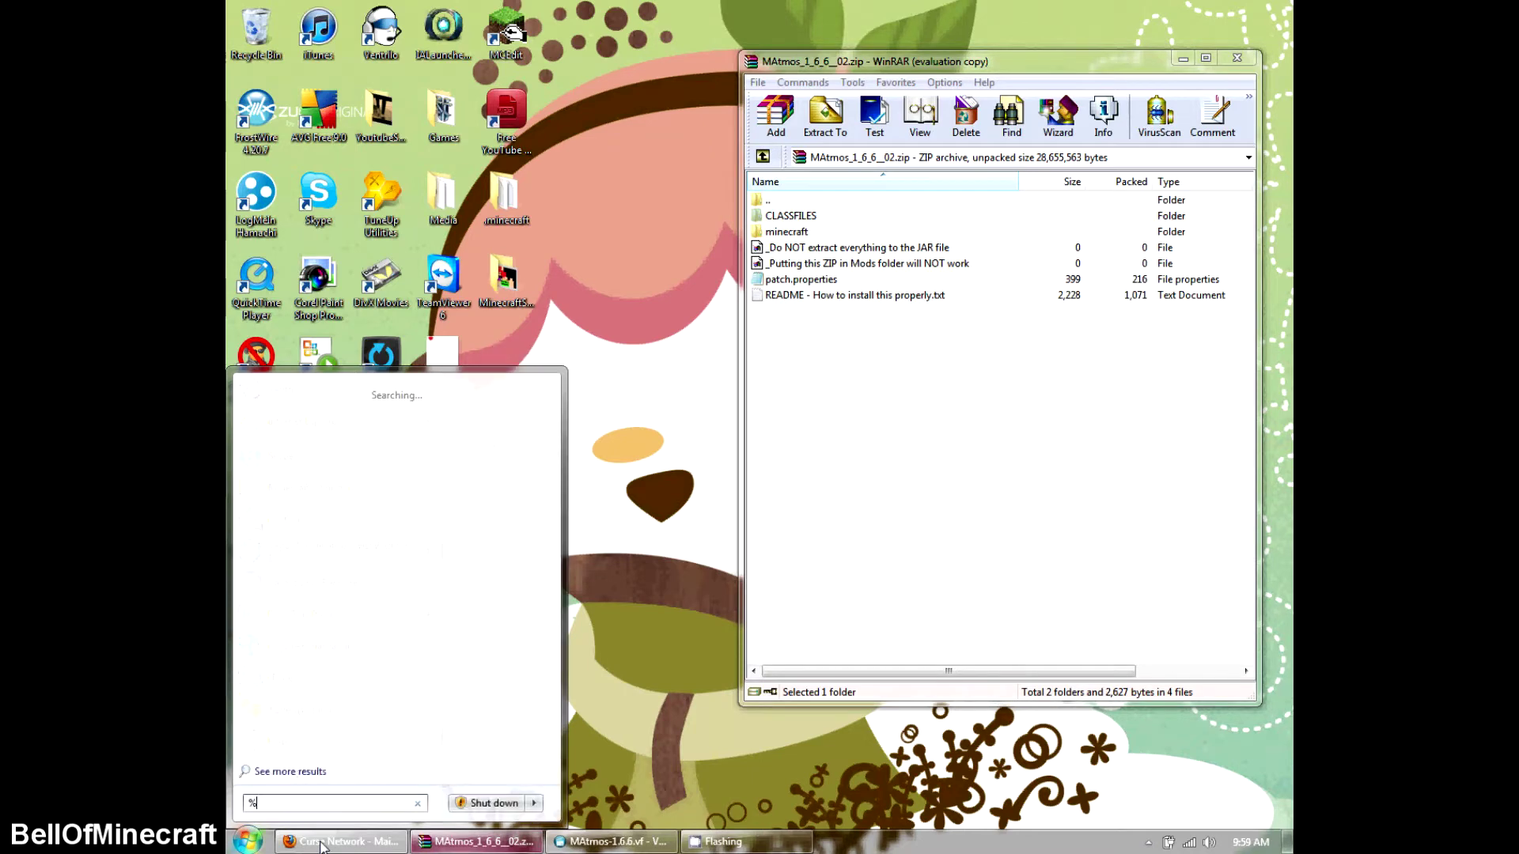
text(appdata%)
key(Return)
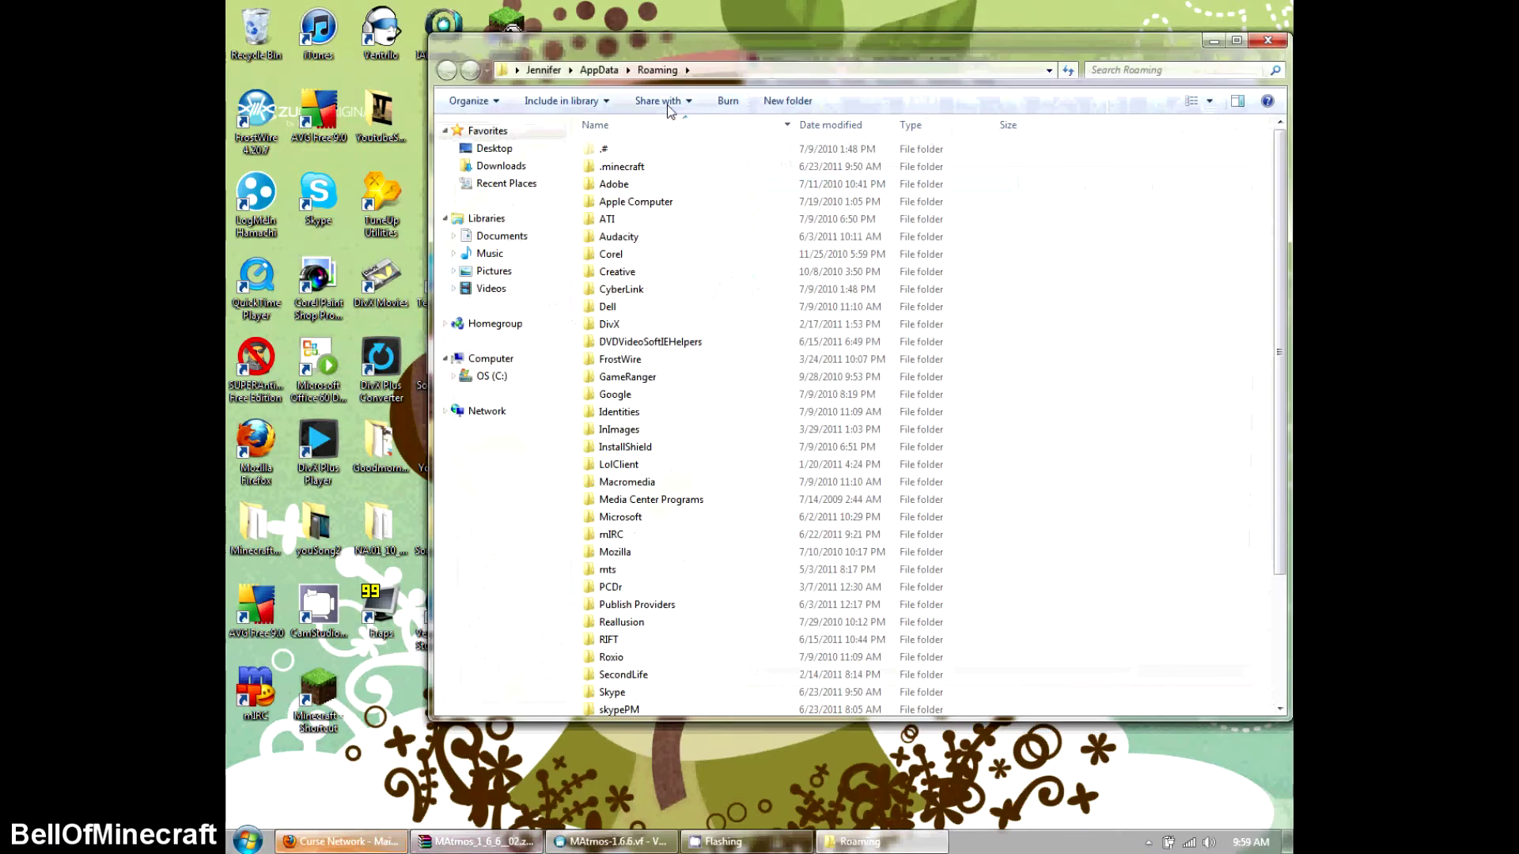
double_click(622, 166)
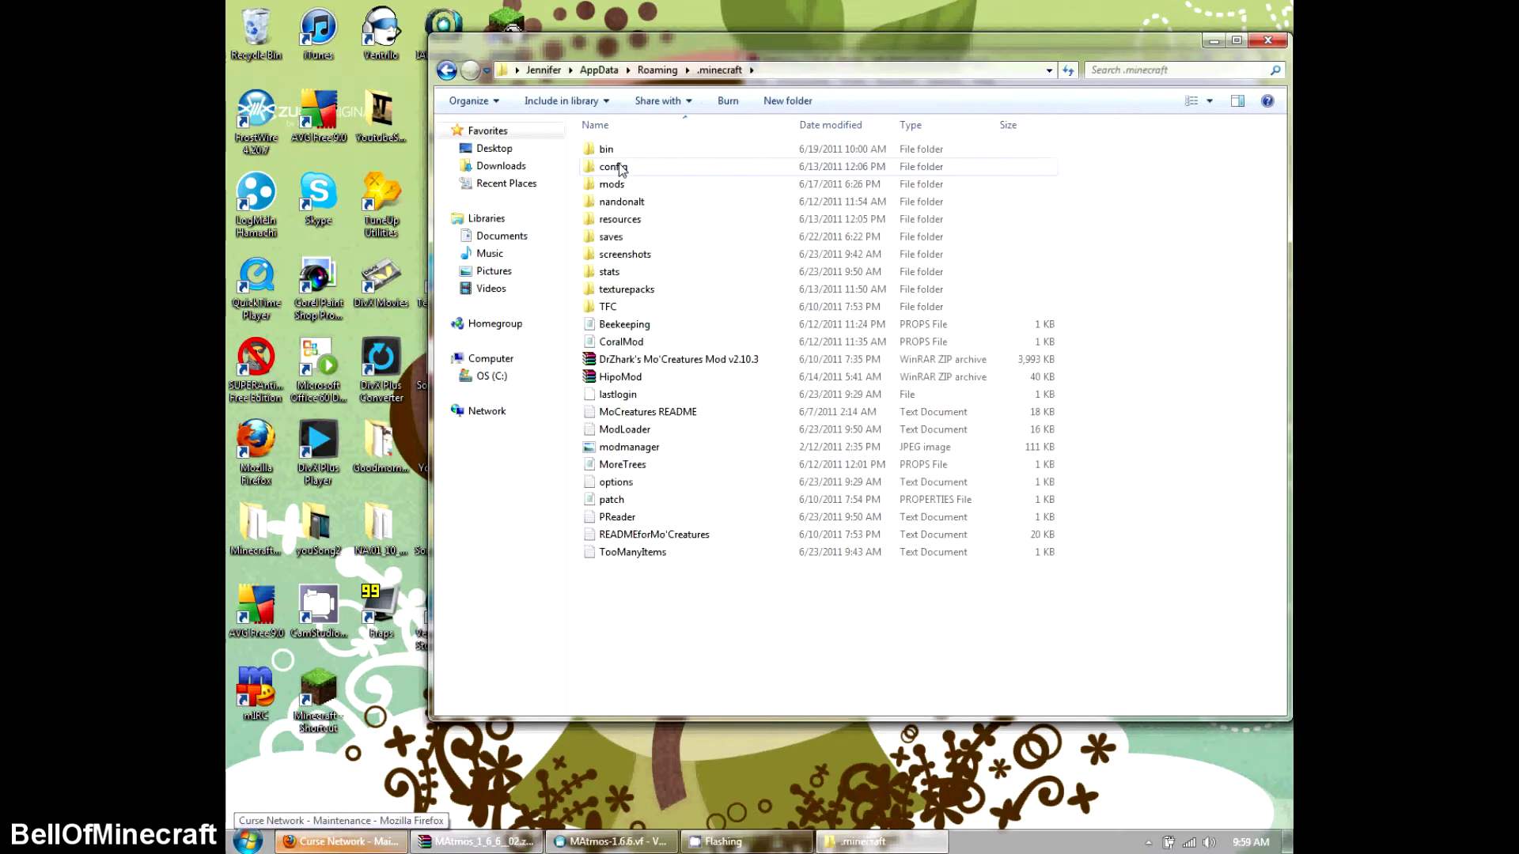
drag(696, 48, 510, 40)
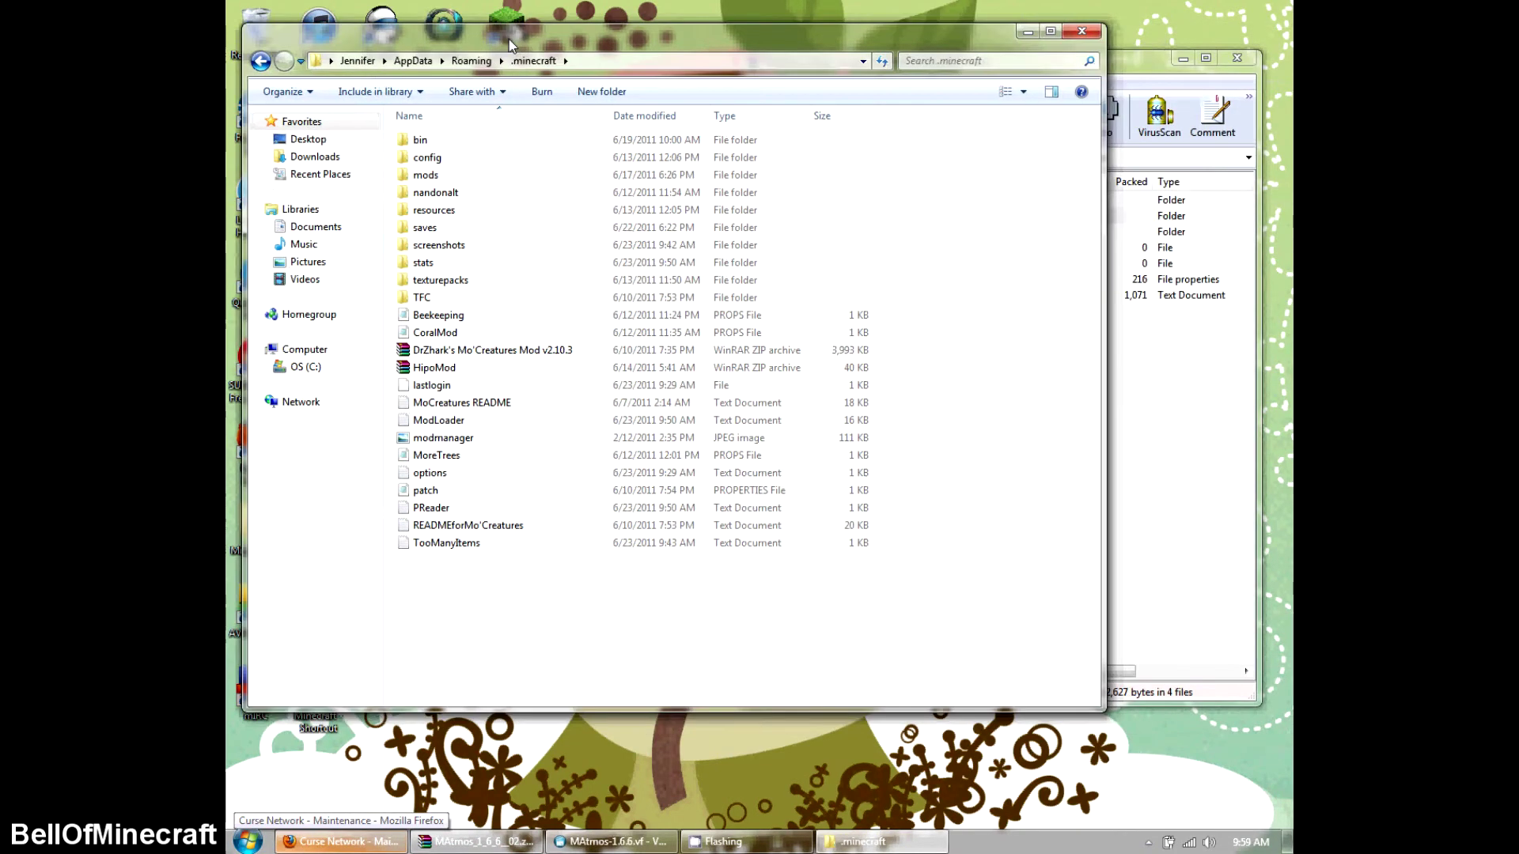
double_click(420, 140)
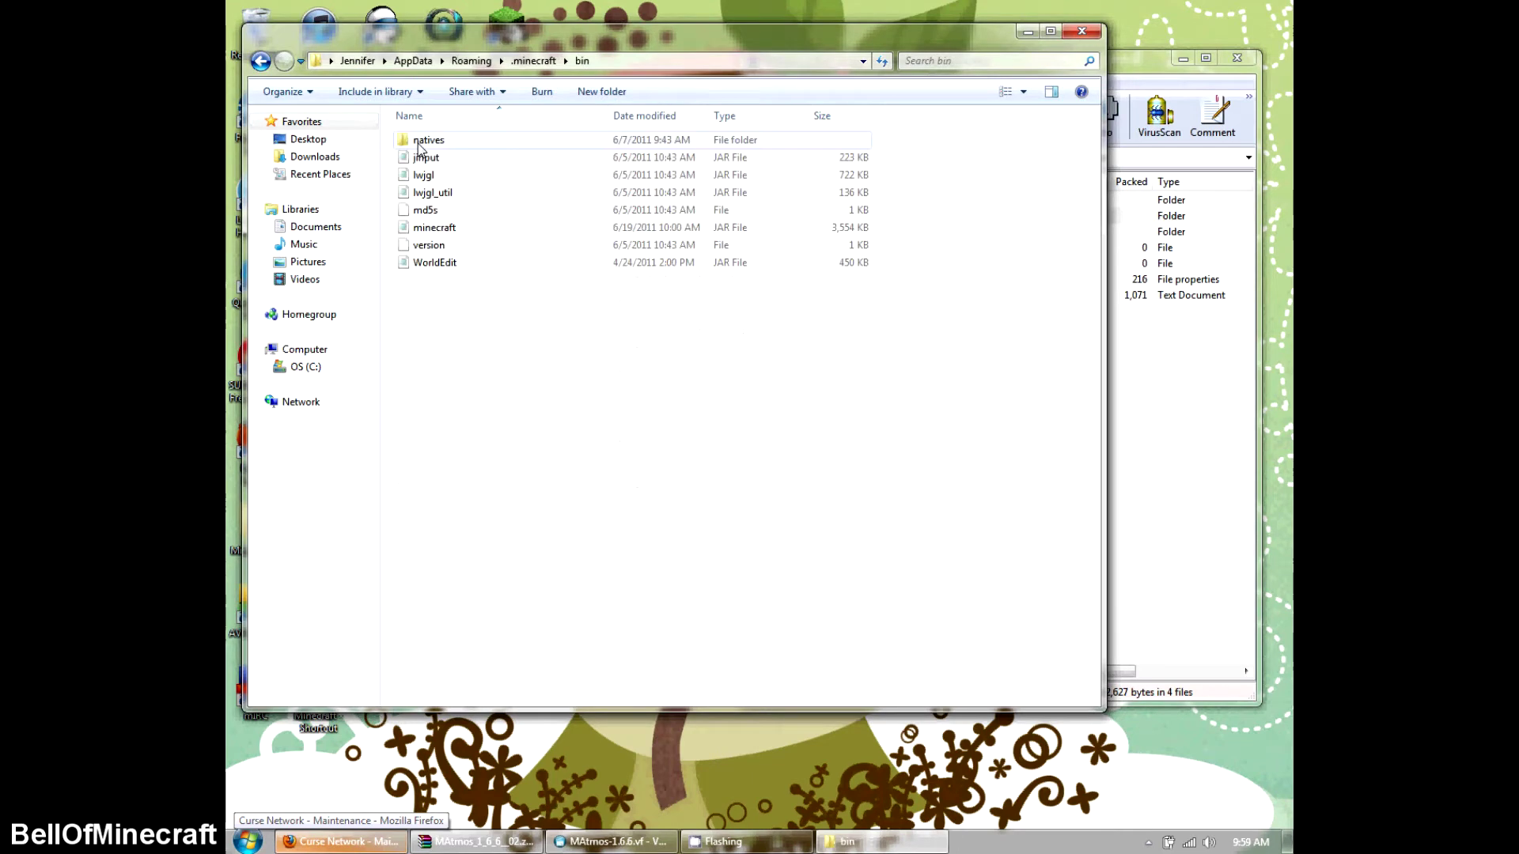
- Open minecraft.jar in WinRAR using Open with
right_click(421, 230)
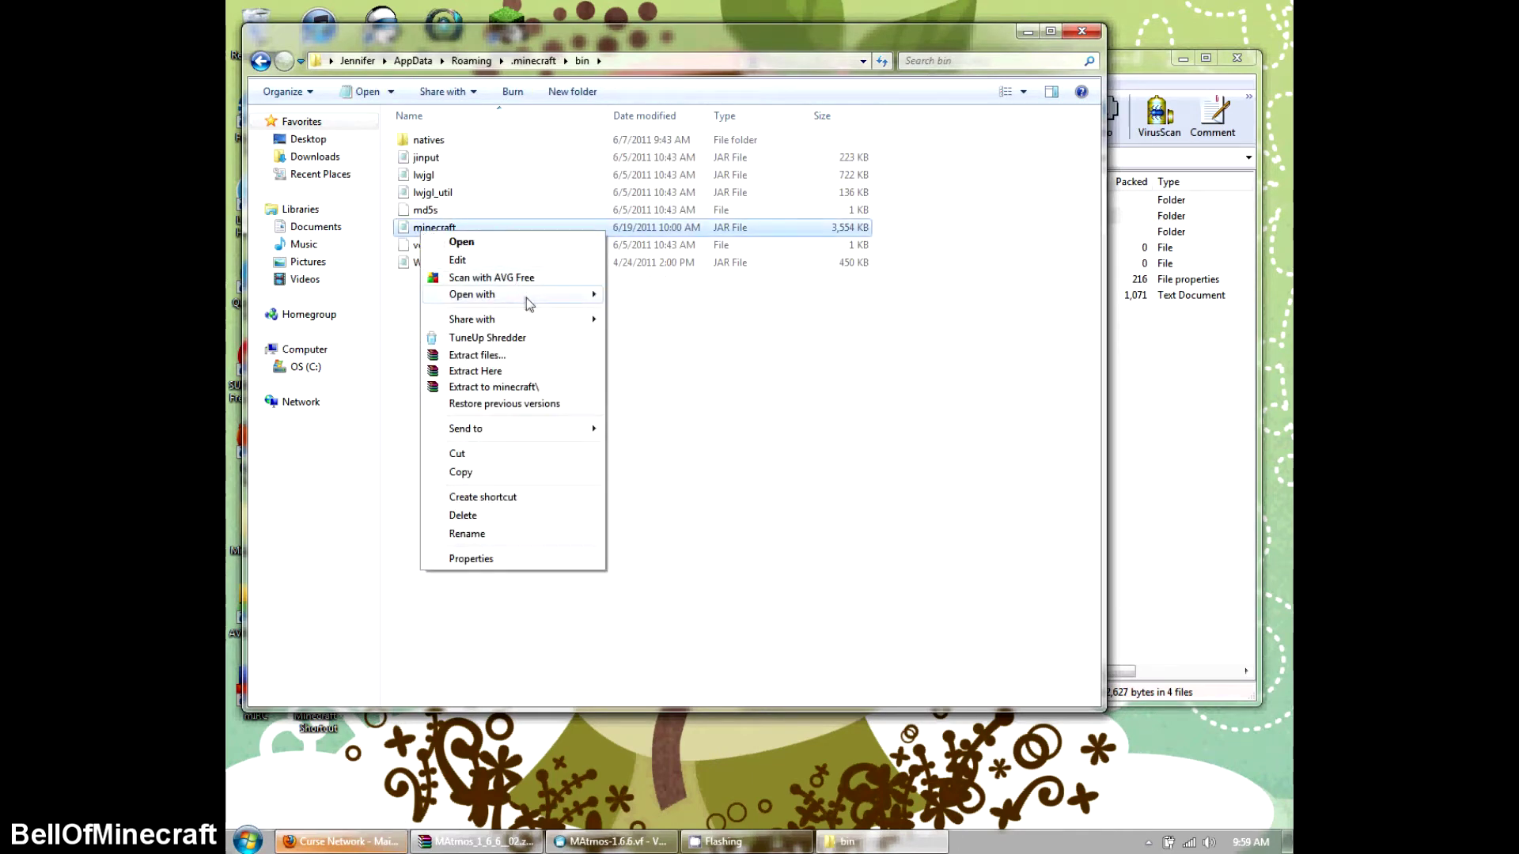
mouse_move(529, 304)
click(671, 335)
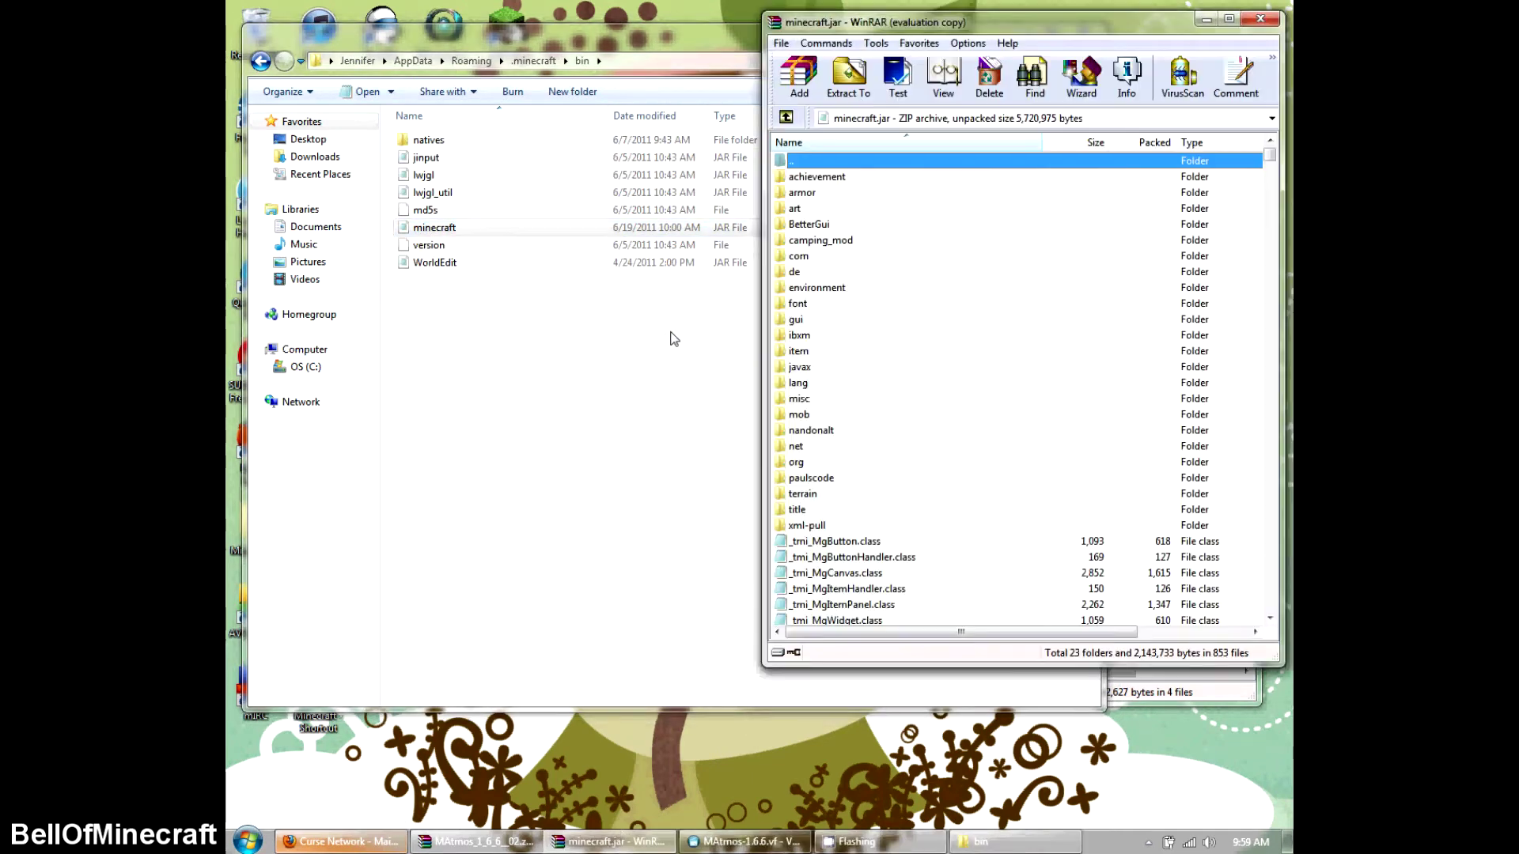
- Dismiss the license reminder and place the minecraft.jar and MAtmos zip windows side by side
drag(870, 24, 474, 70)
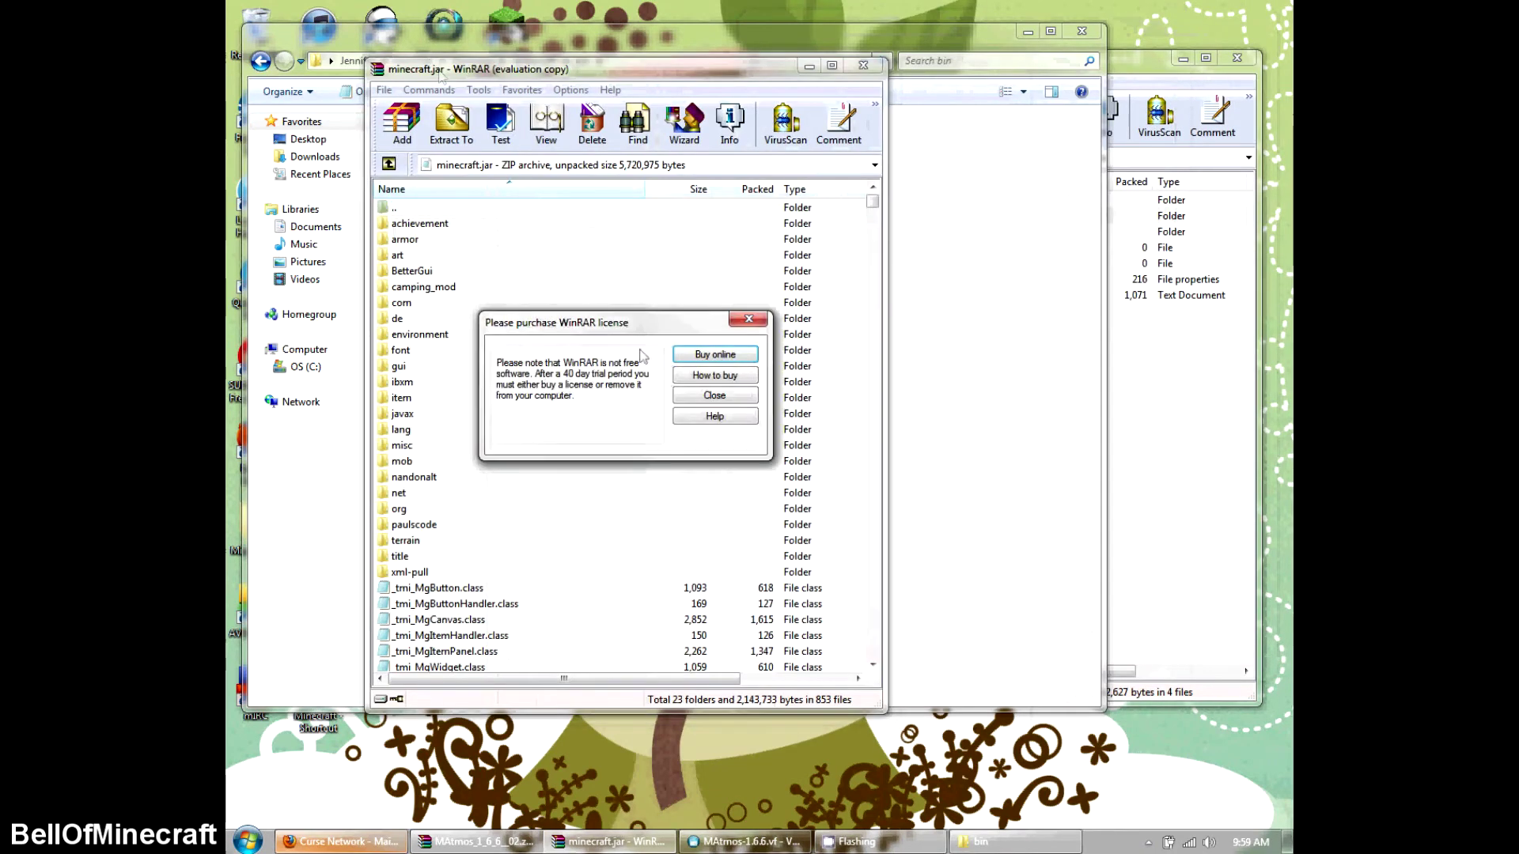
click(714, 395)
drag(670, 76, 556, 76)
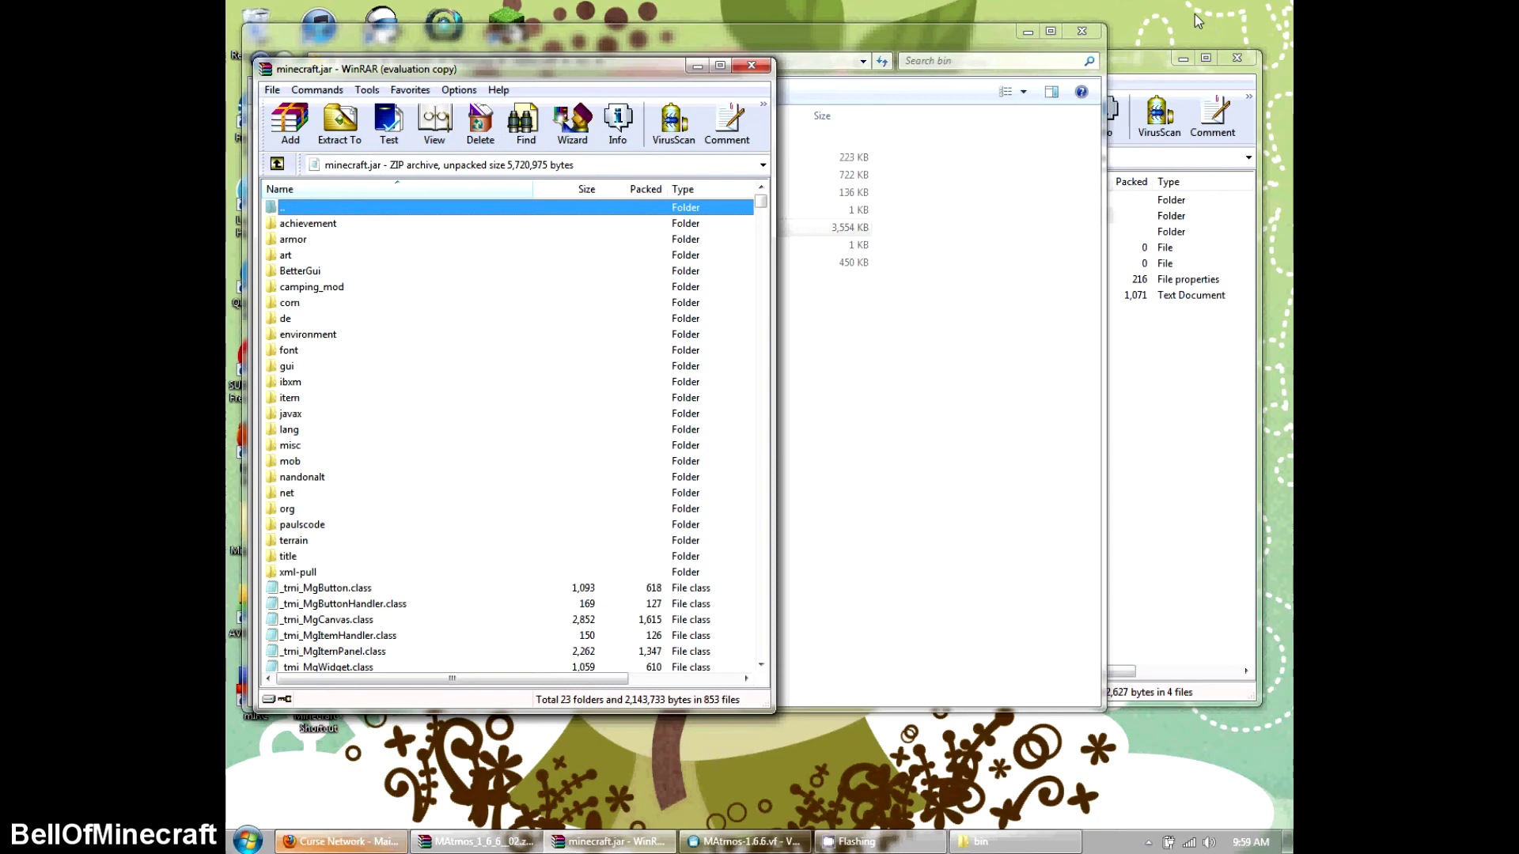
click(1158, 74)
drag(975, 62, 1017, 71)
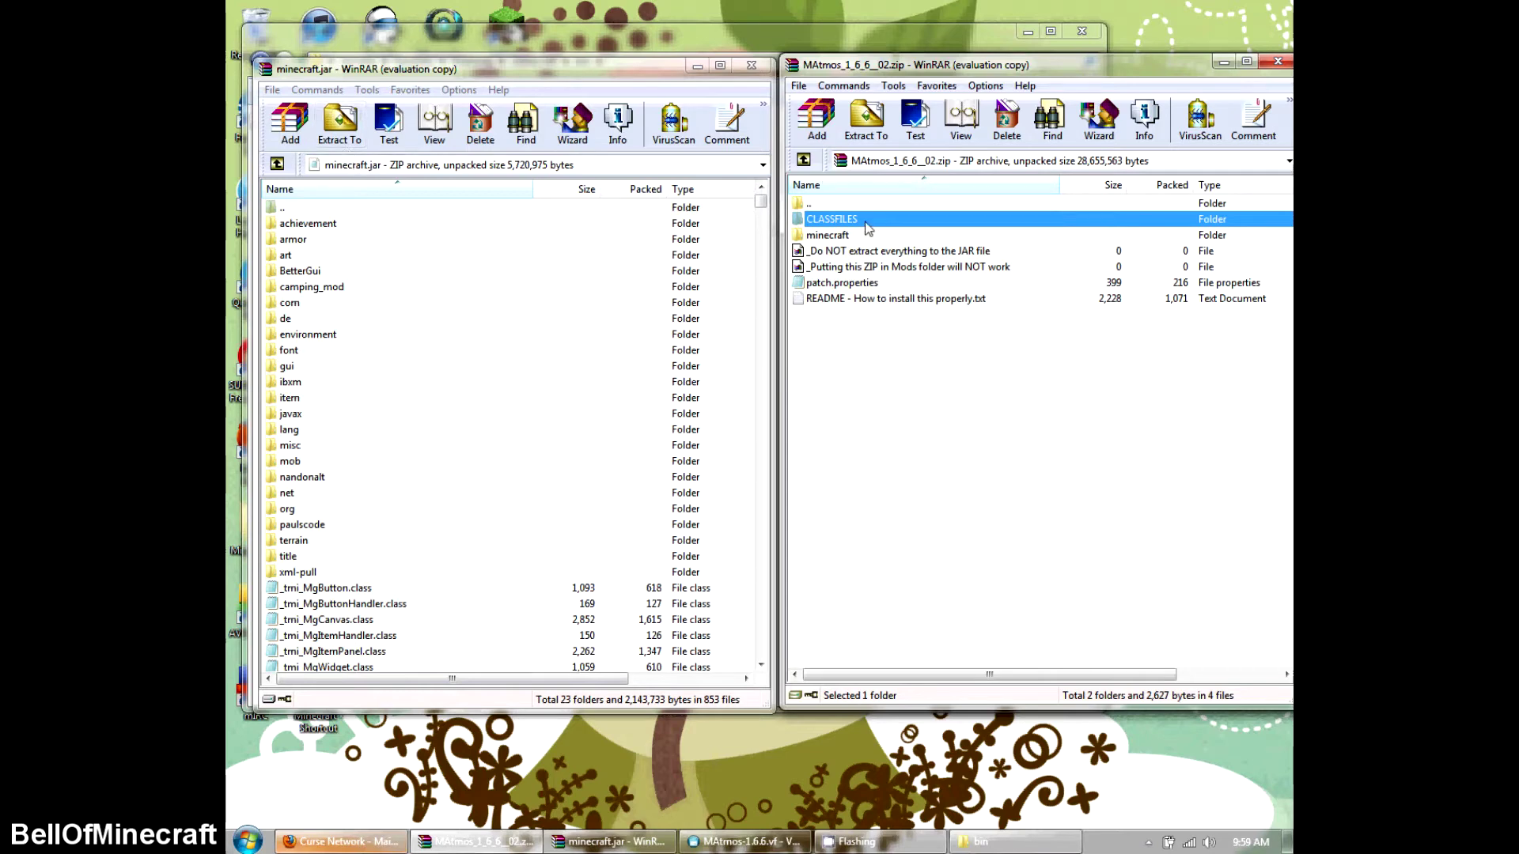
- Copy all twelve class files from the zip's CLASSFILES folder into minecraft.jar
double_click(831, 223)
click(840, 222)
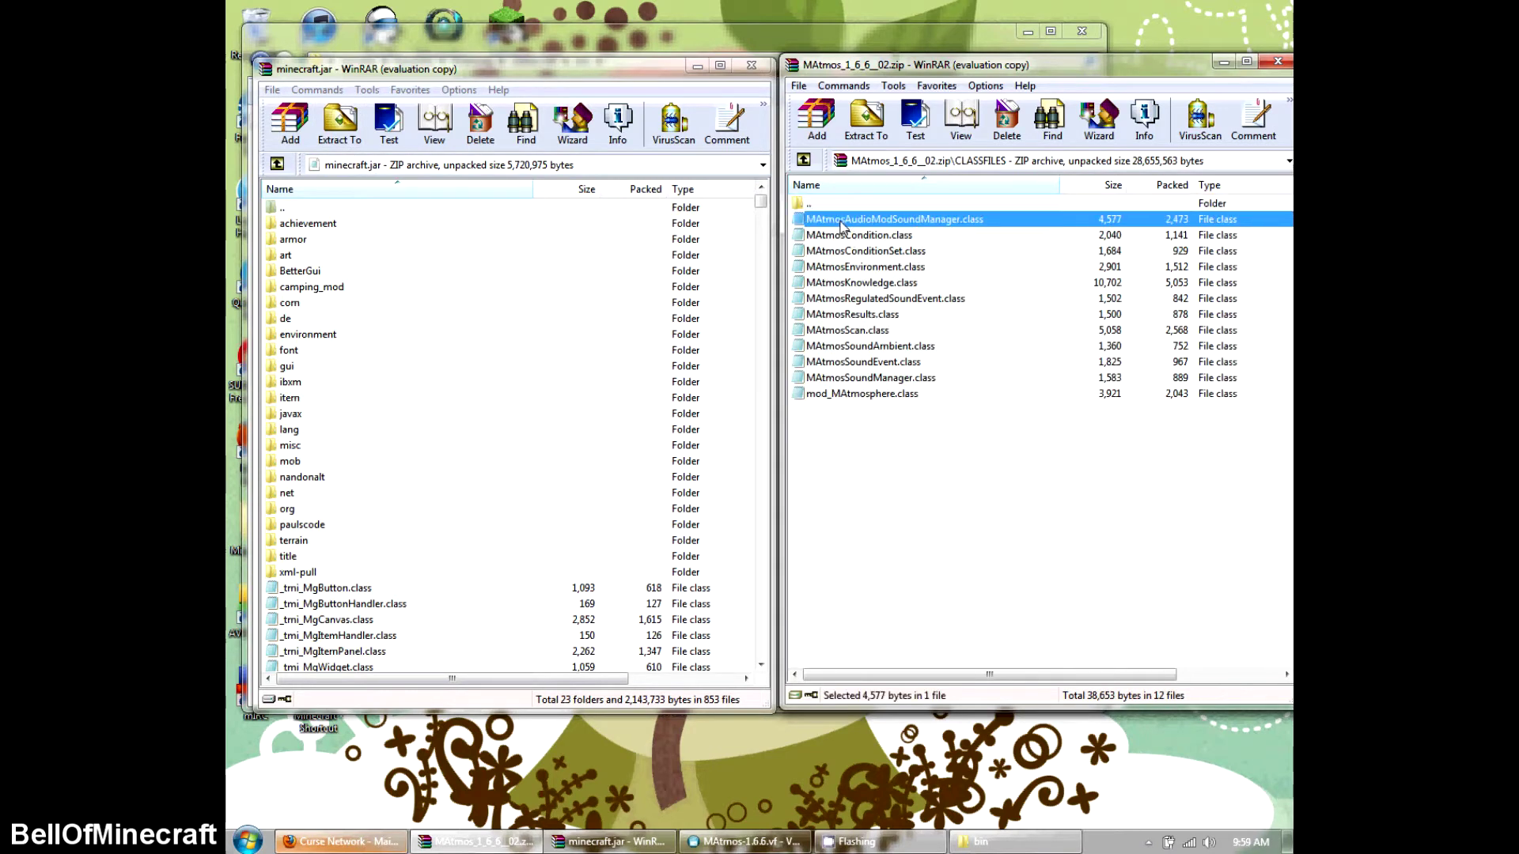
shift+click(816, 393)
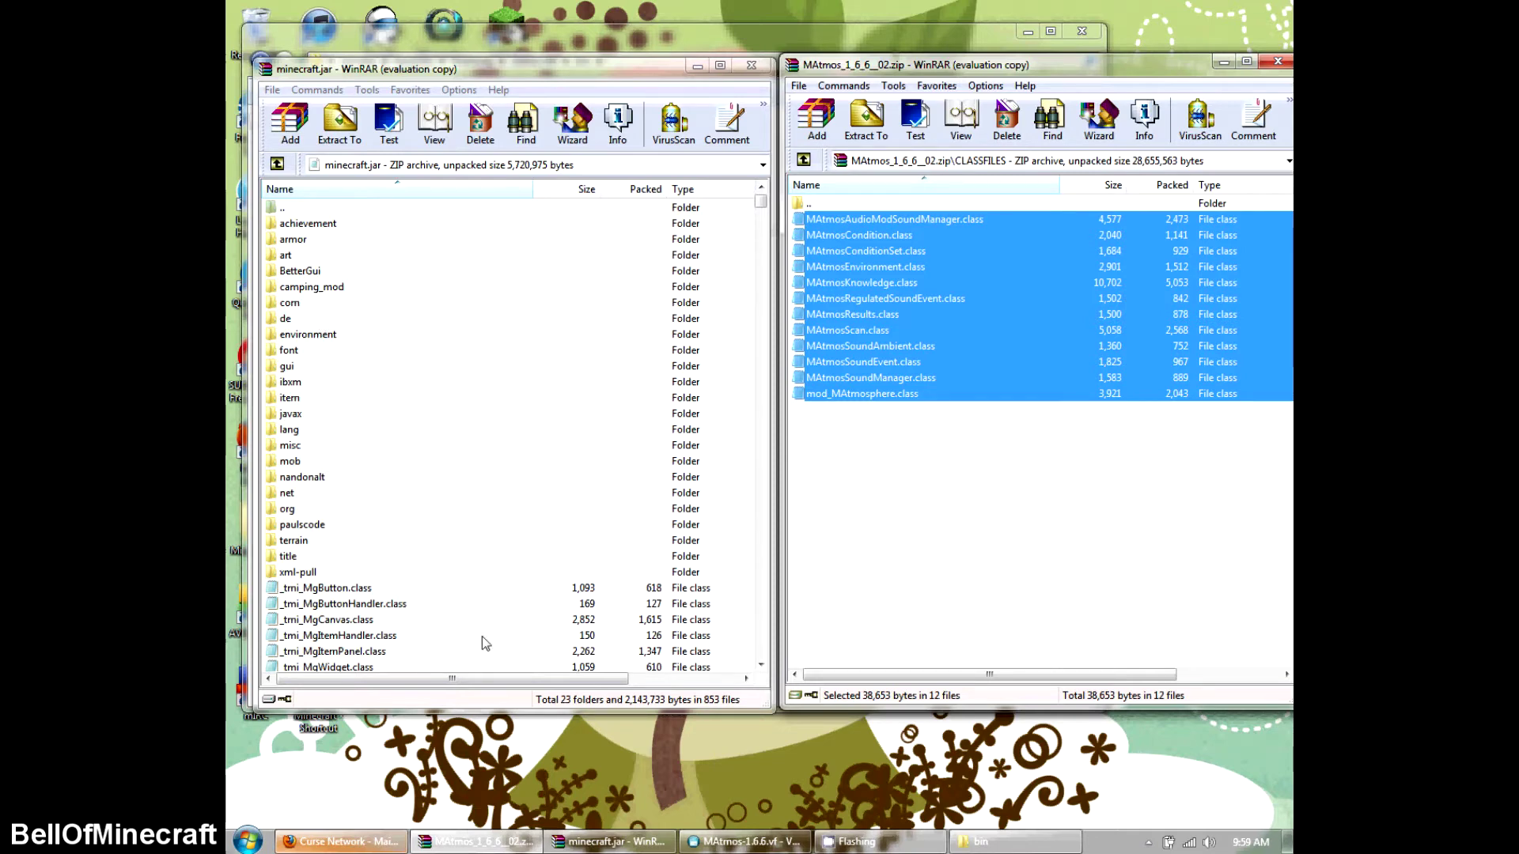
drag(481, 636, 483, 636)
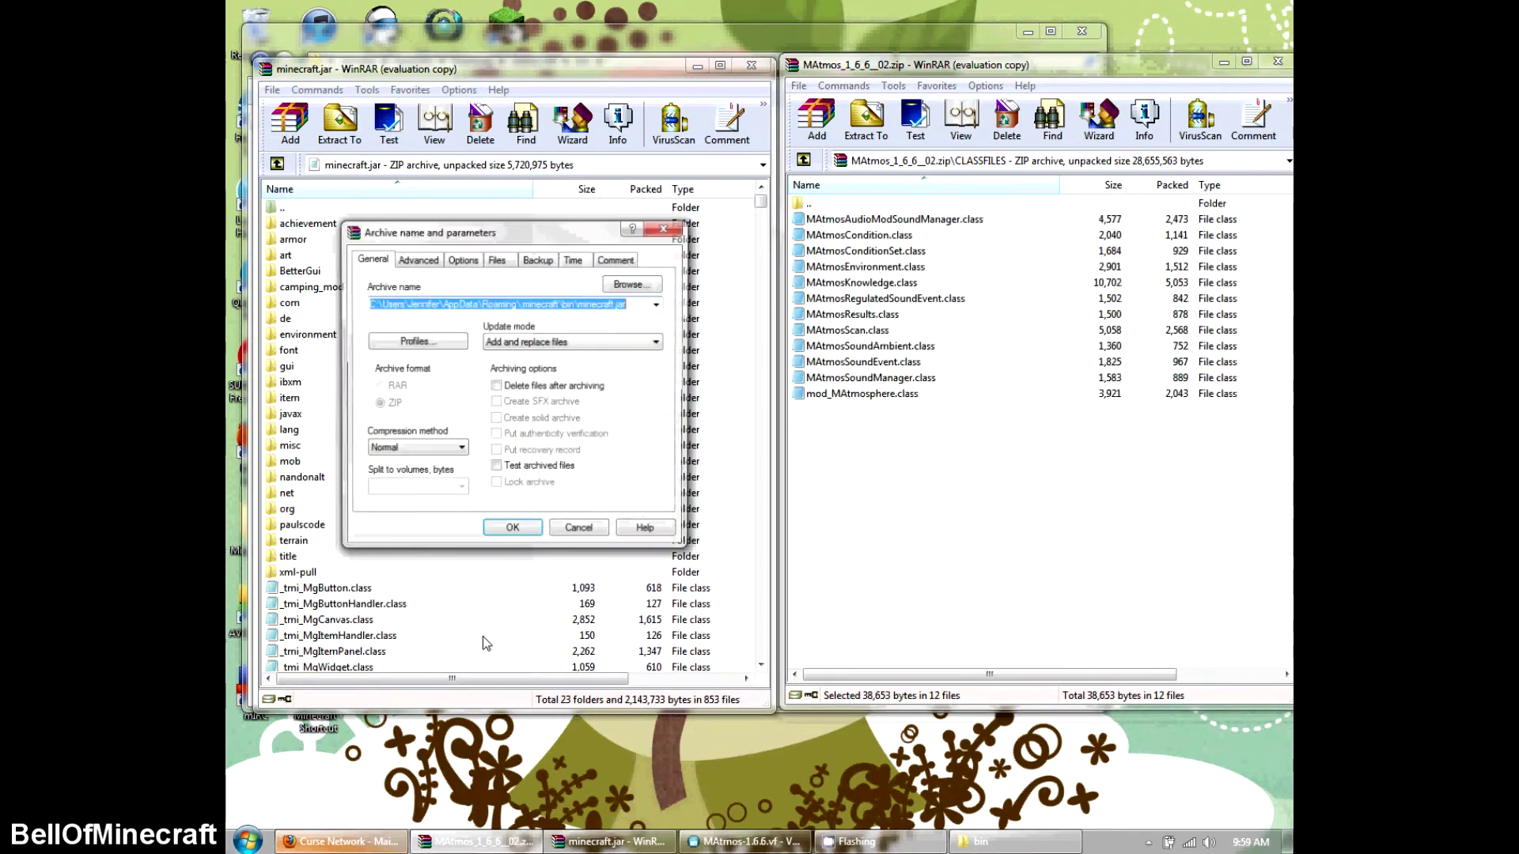
click(513, 530)
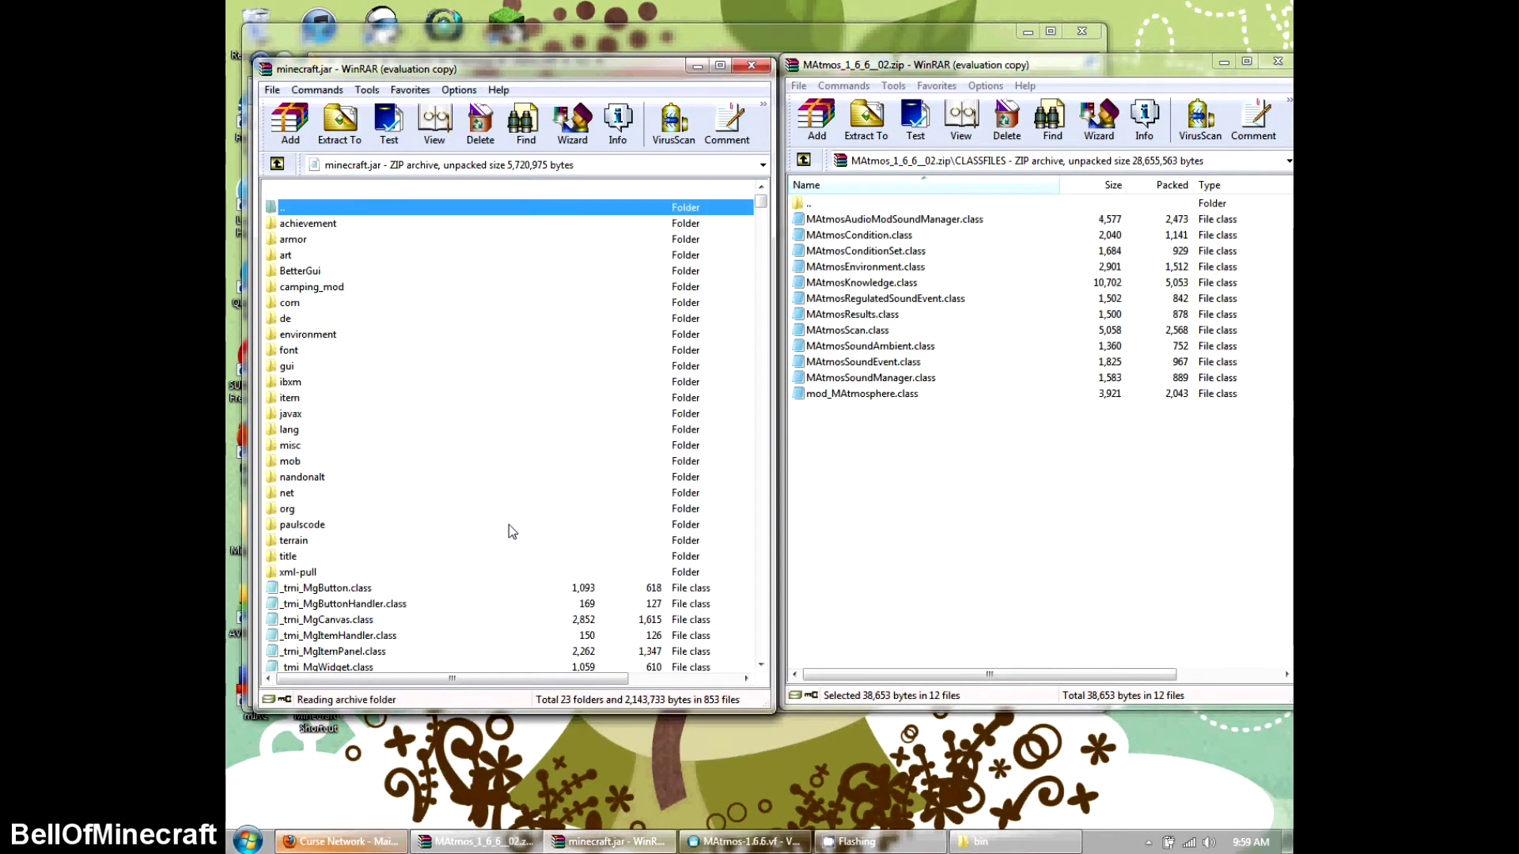
- Return the zip to its top level and move the jar window up to Roaming
double_click(891, 201)
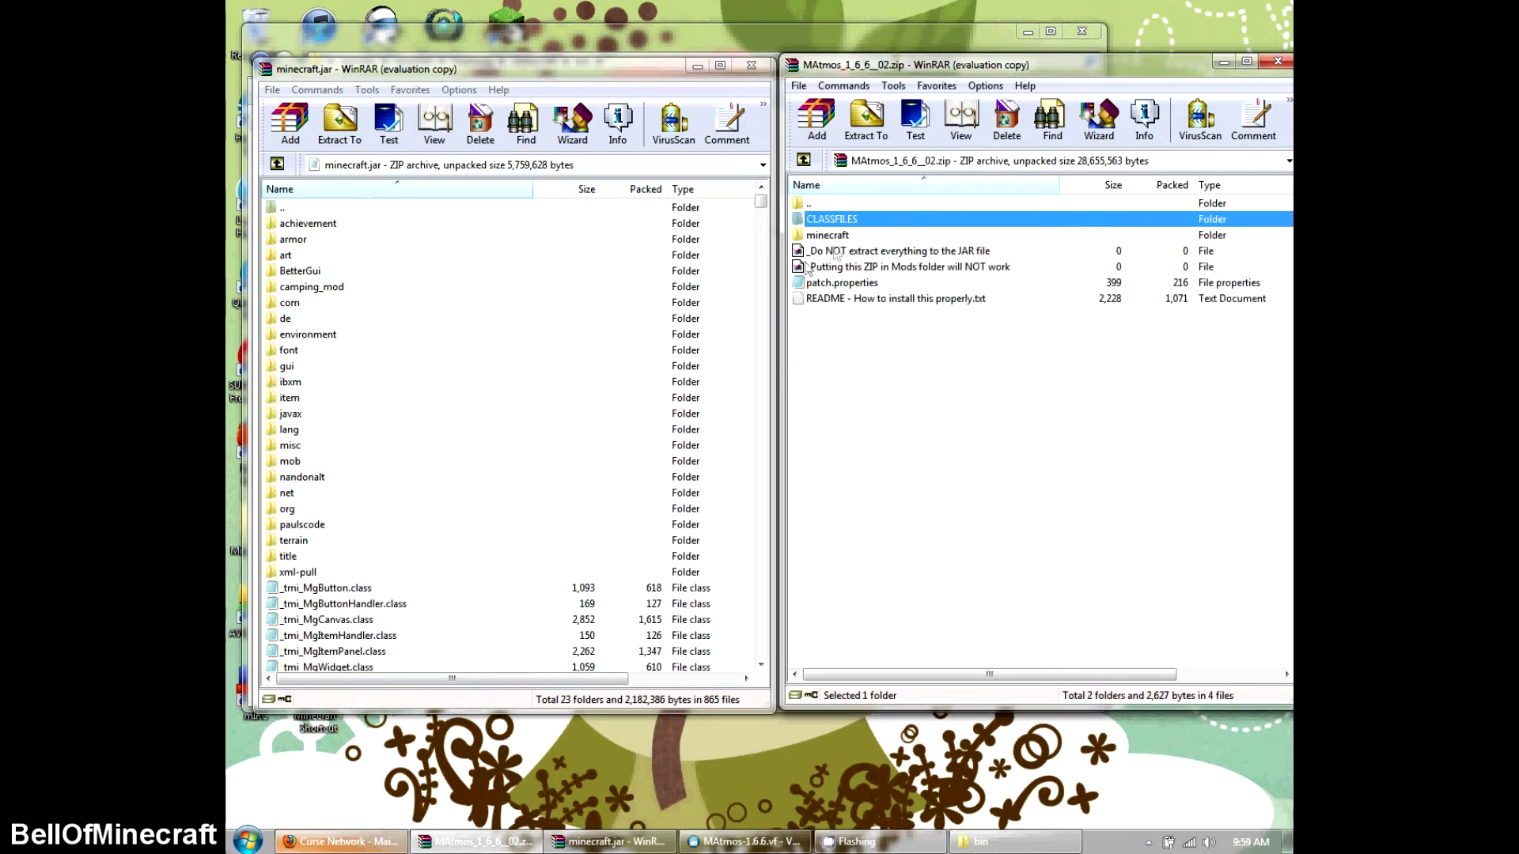
click(285, 208)
double_click(284, 208)
double_click(286, 208)
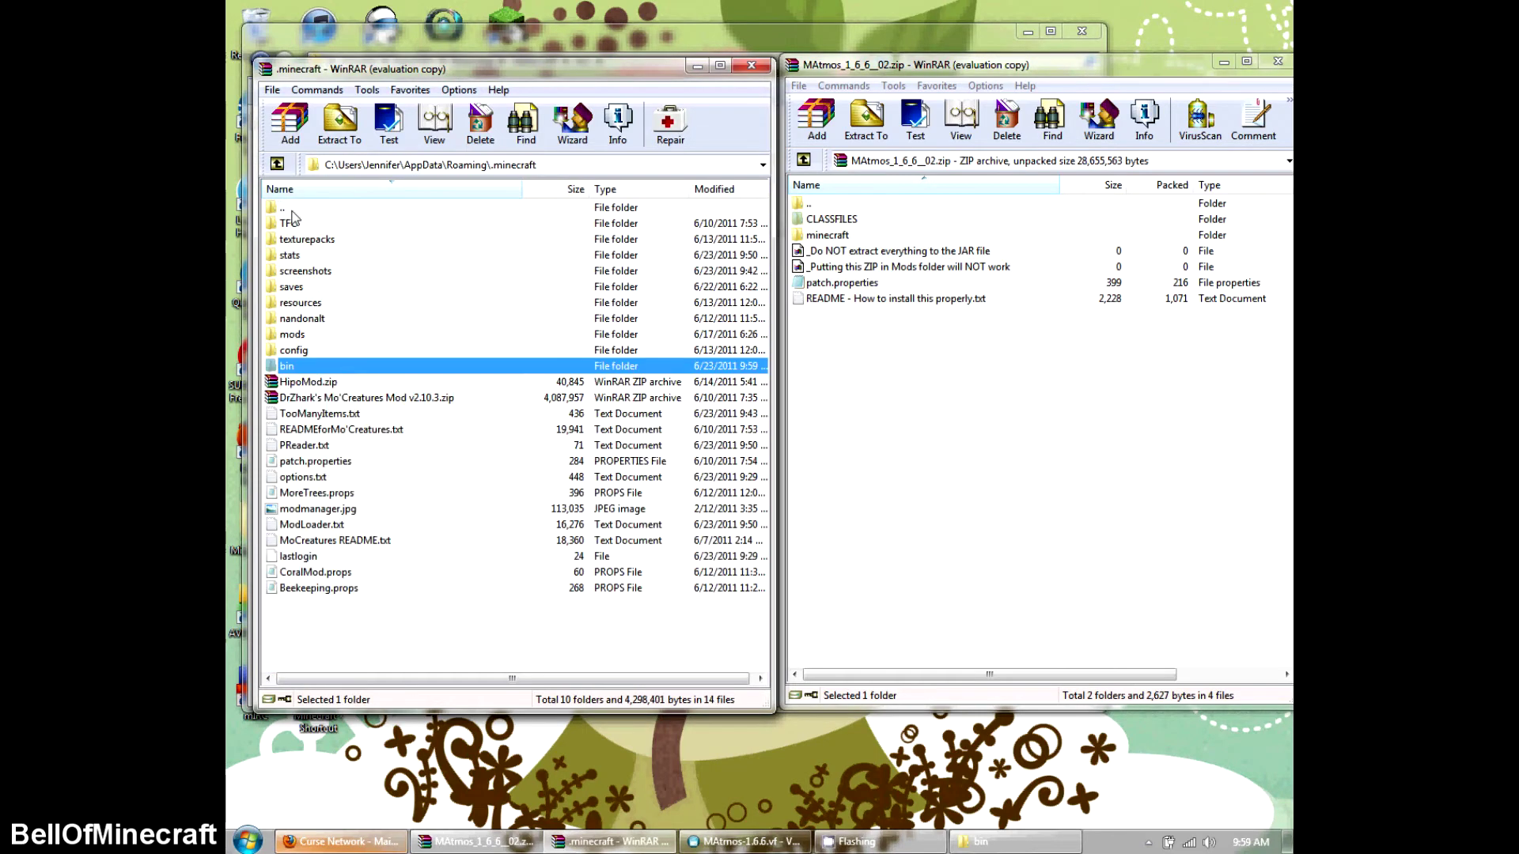
double_click(284, 208)
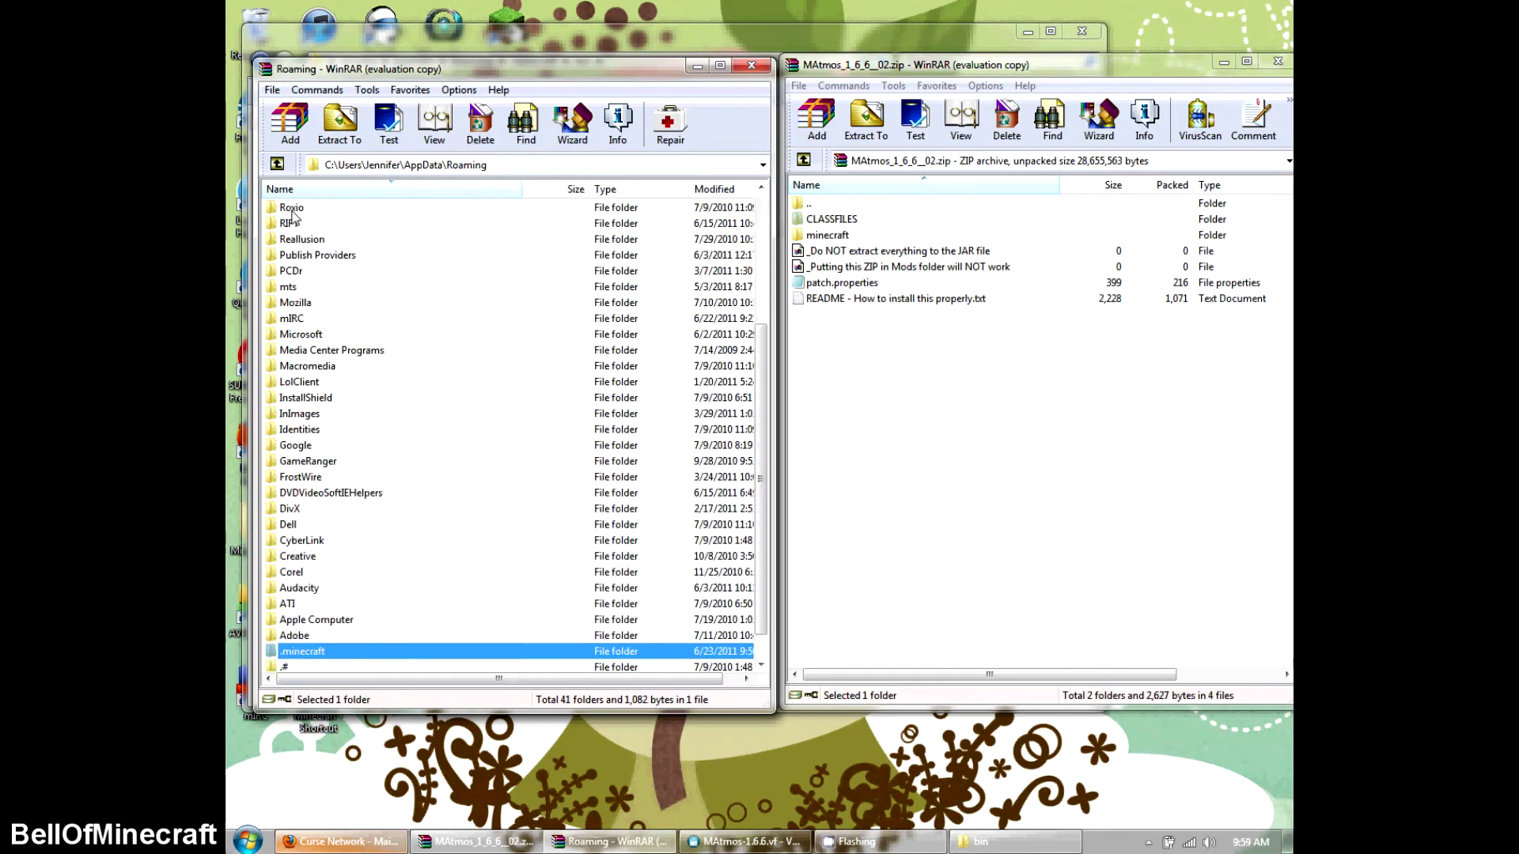
- Reopen the .minecraft folder and close the extra archiver window
double_click(289, 653)
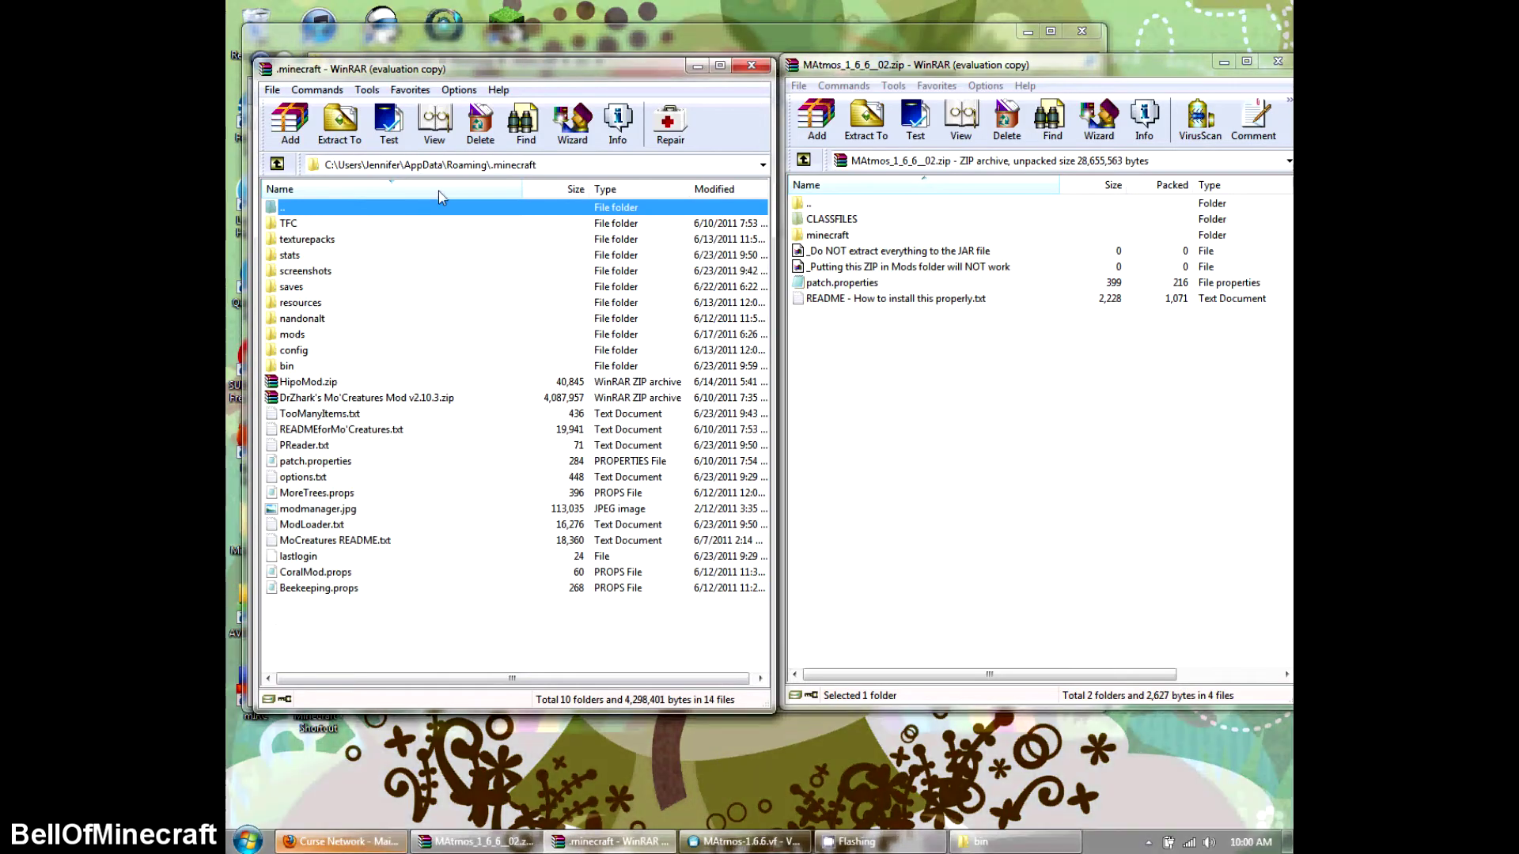
drag(475, 74, 468, 51)
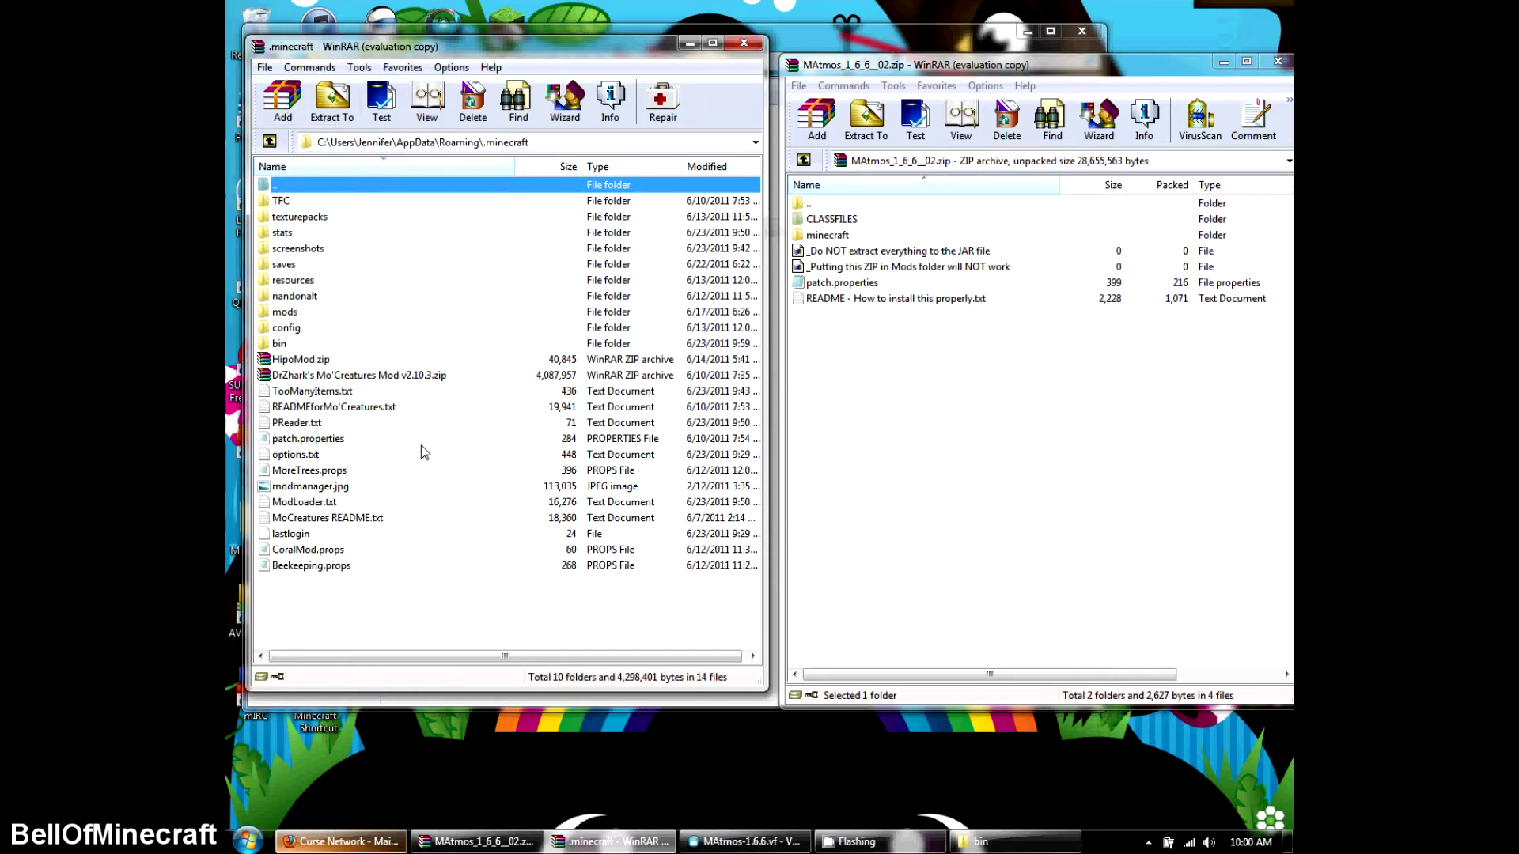
click(743, 42)
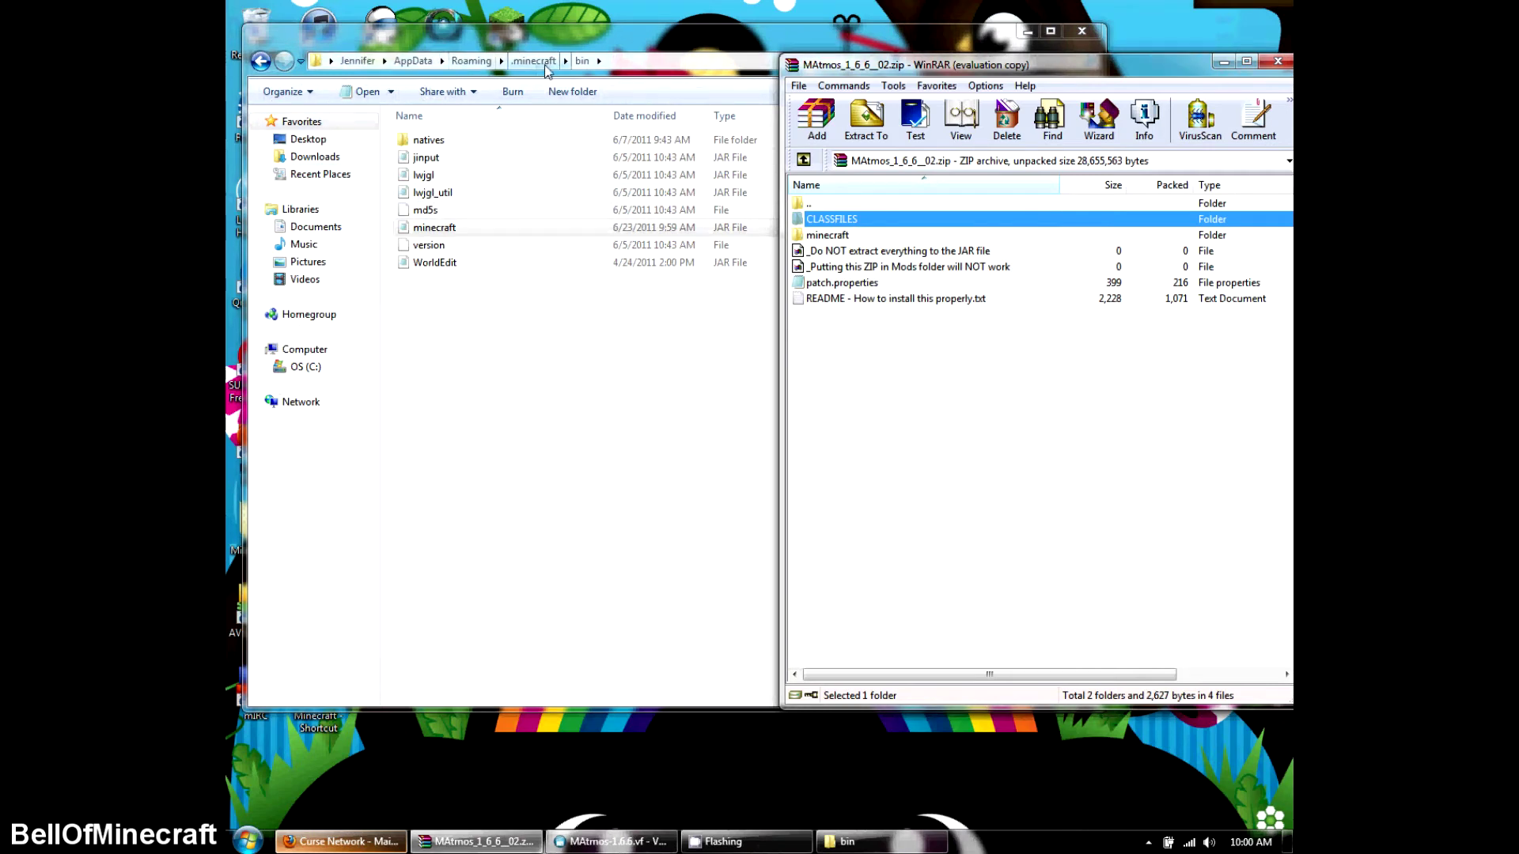
- Extract the zip's resources folder from its minecraft folder into .minecraft
click(545, 62)
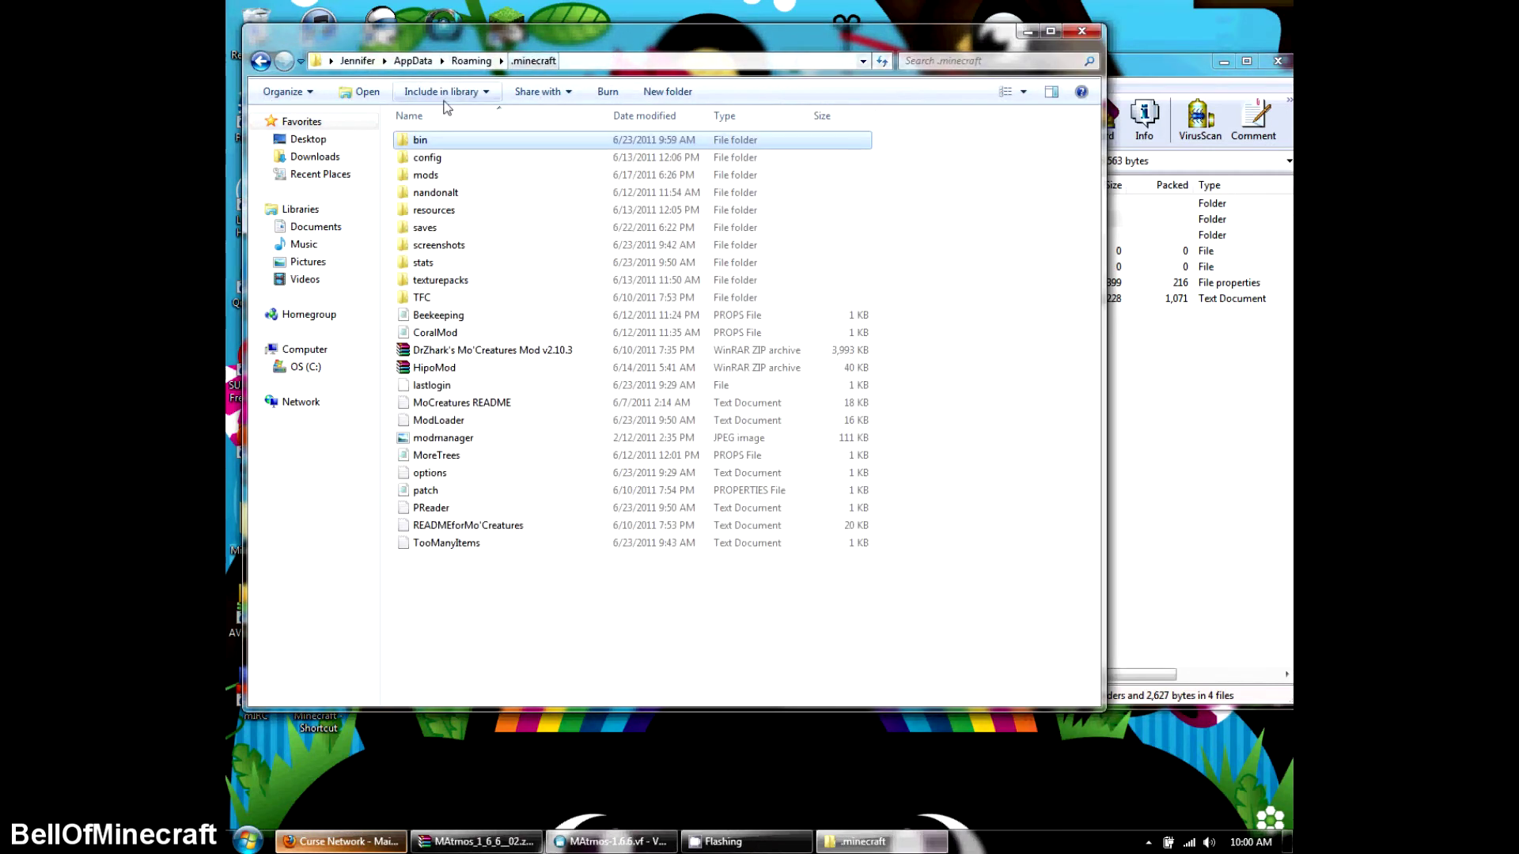
drag(1204, 62, 1201, 38)
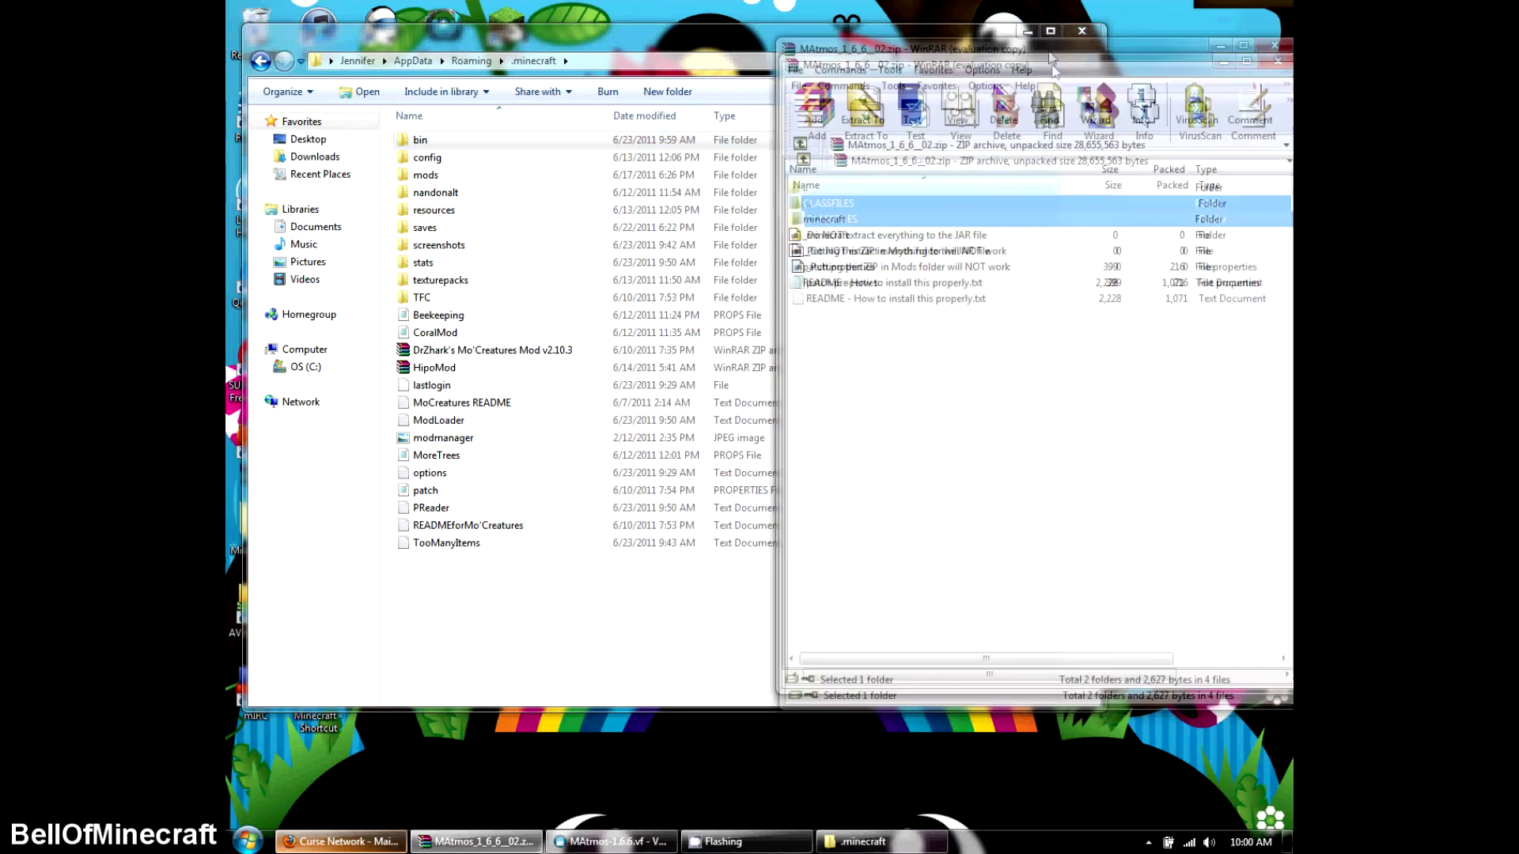
double_click(825, 213)
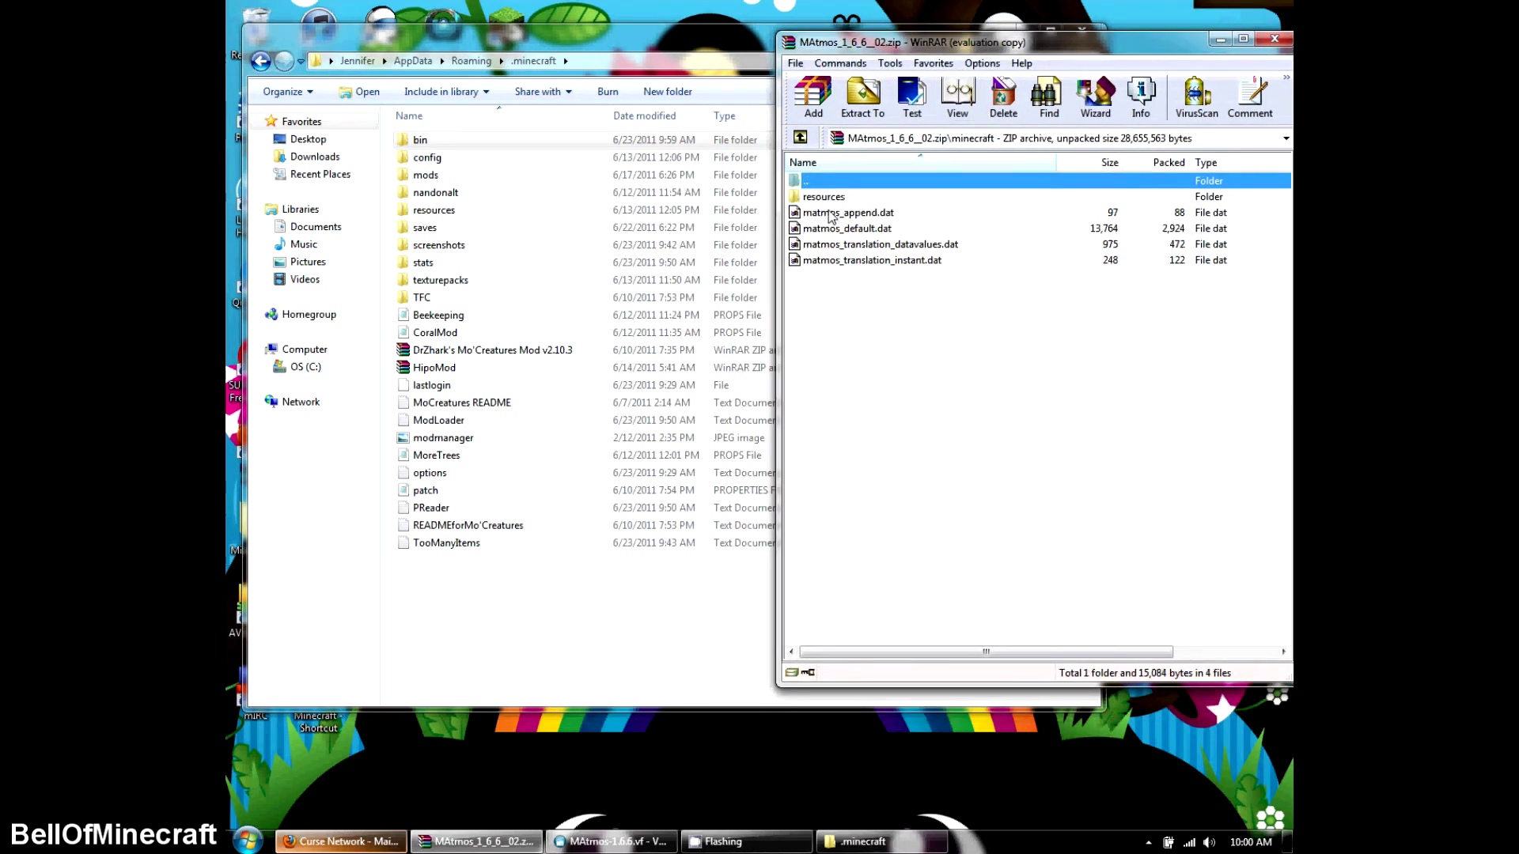
click(839, 214)
click(826, 198)
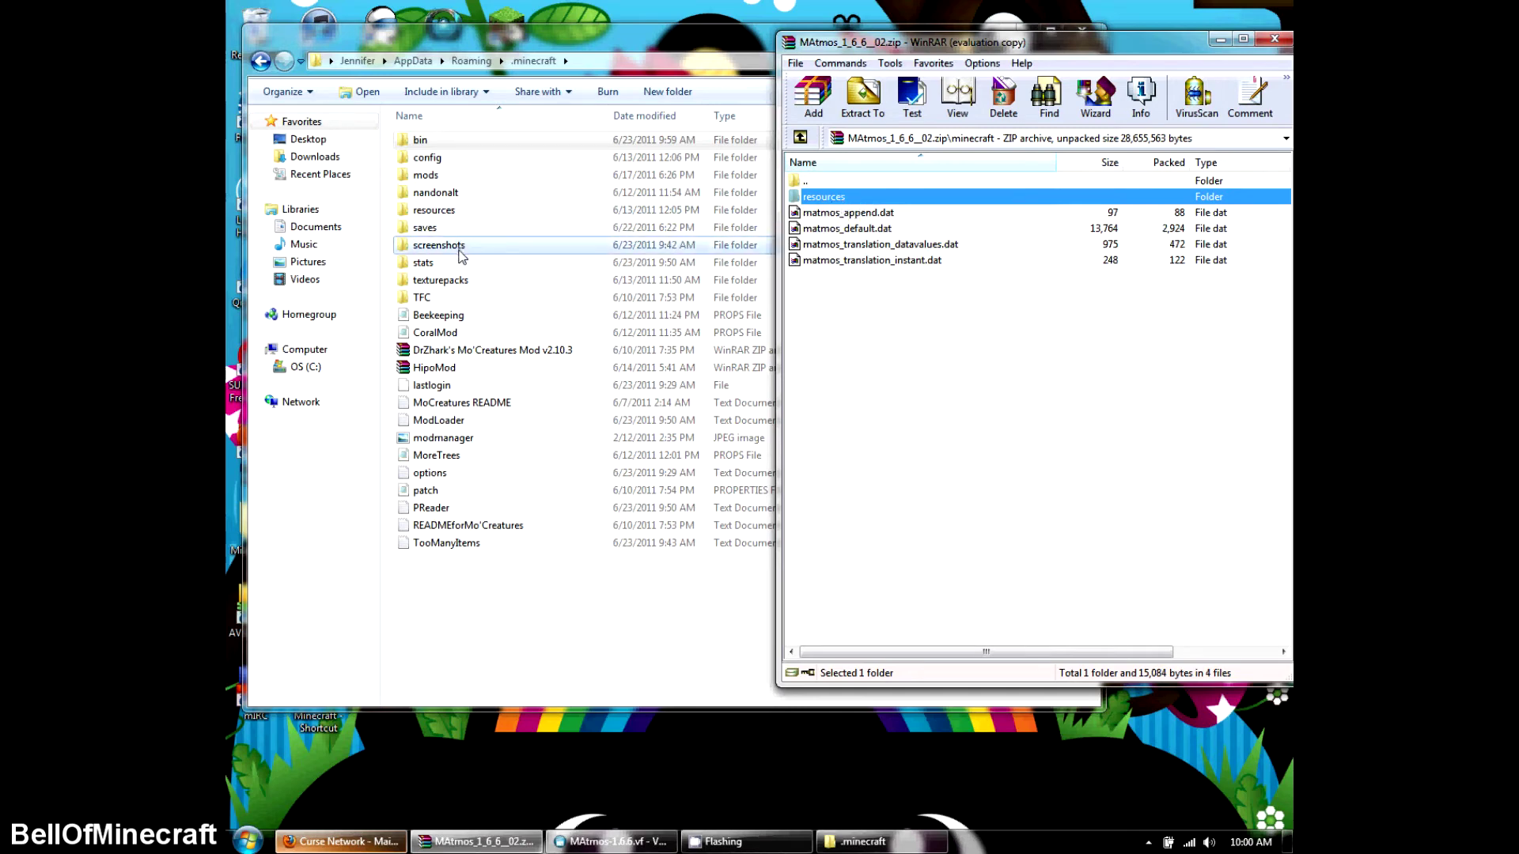
drag(457, 218, 455, 213)
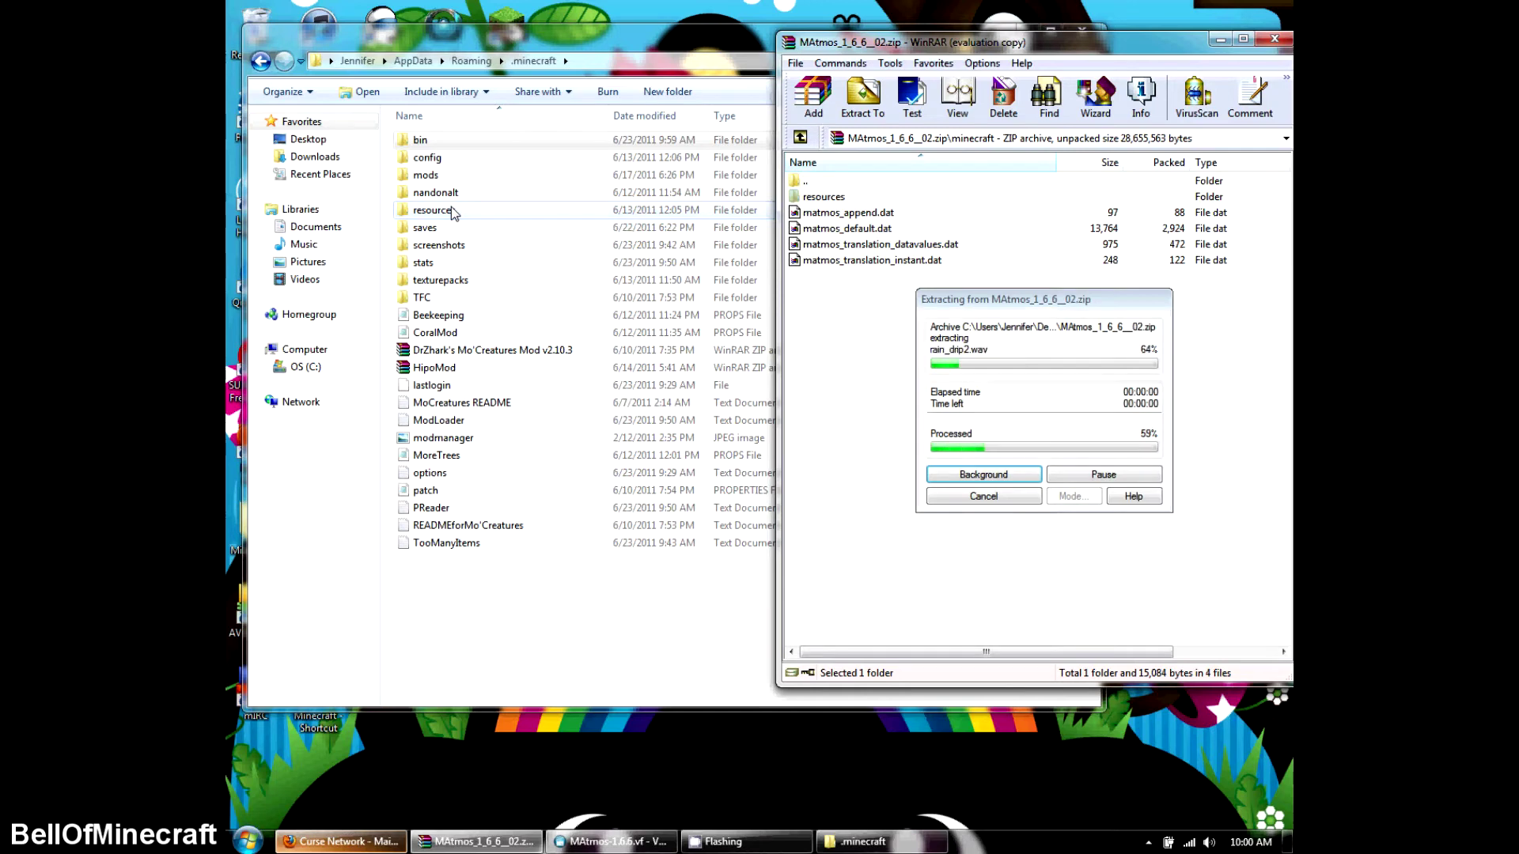
click(455, 213)
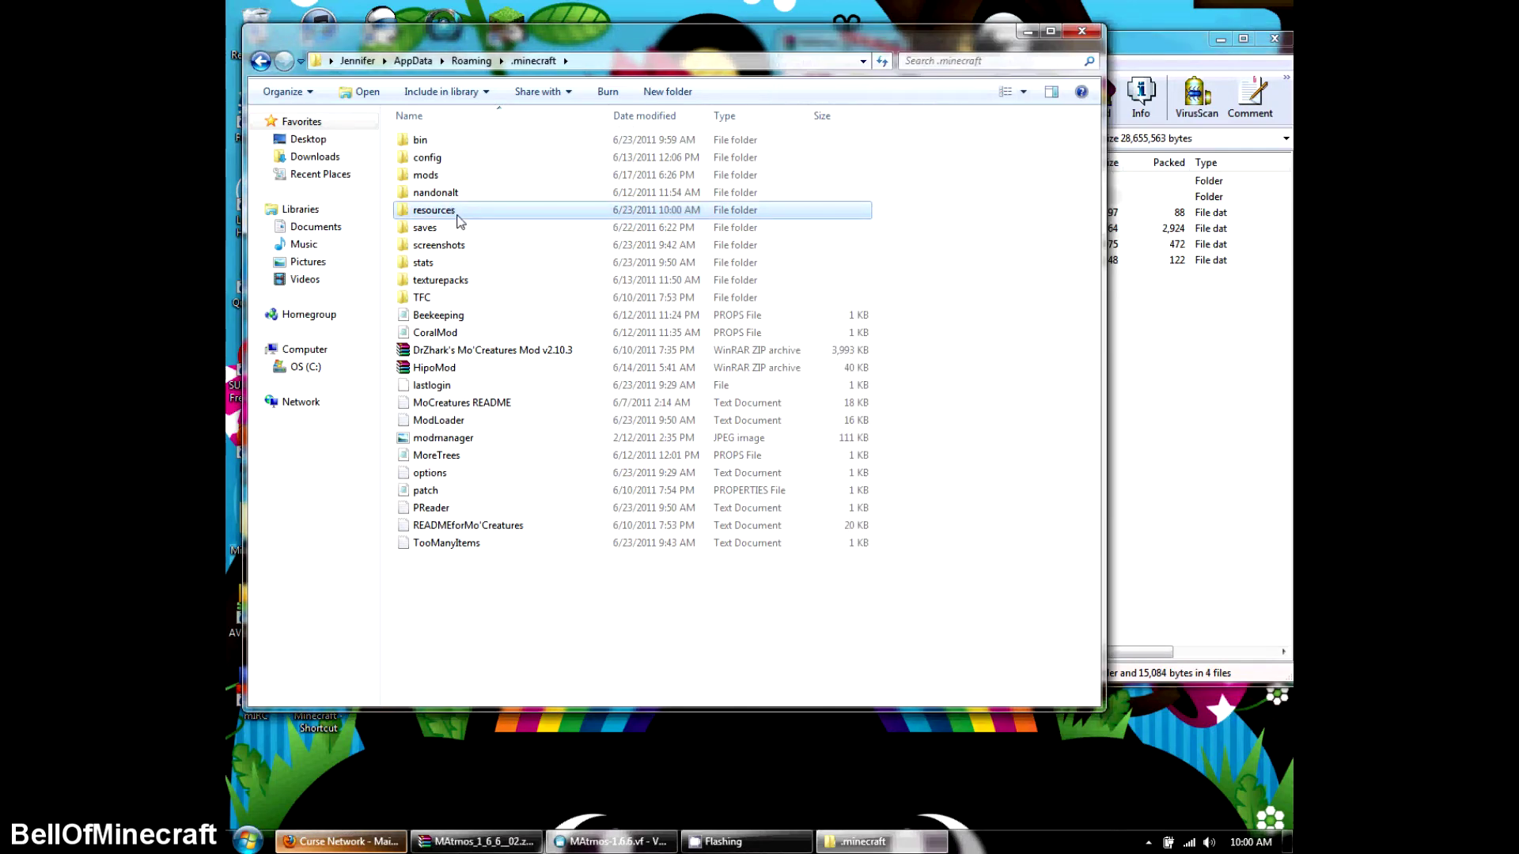
- Copy the four matmos .dat files into .minecraft and return the zip to its top level
click(1142, 363)
click(830, 215)
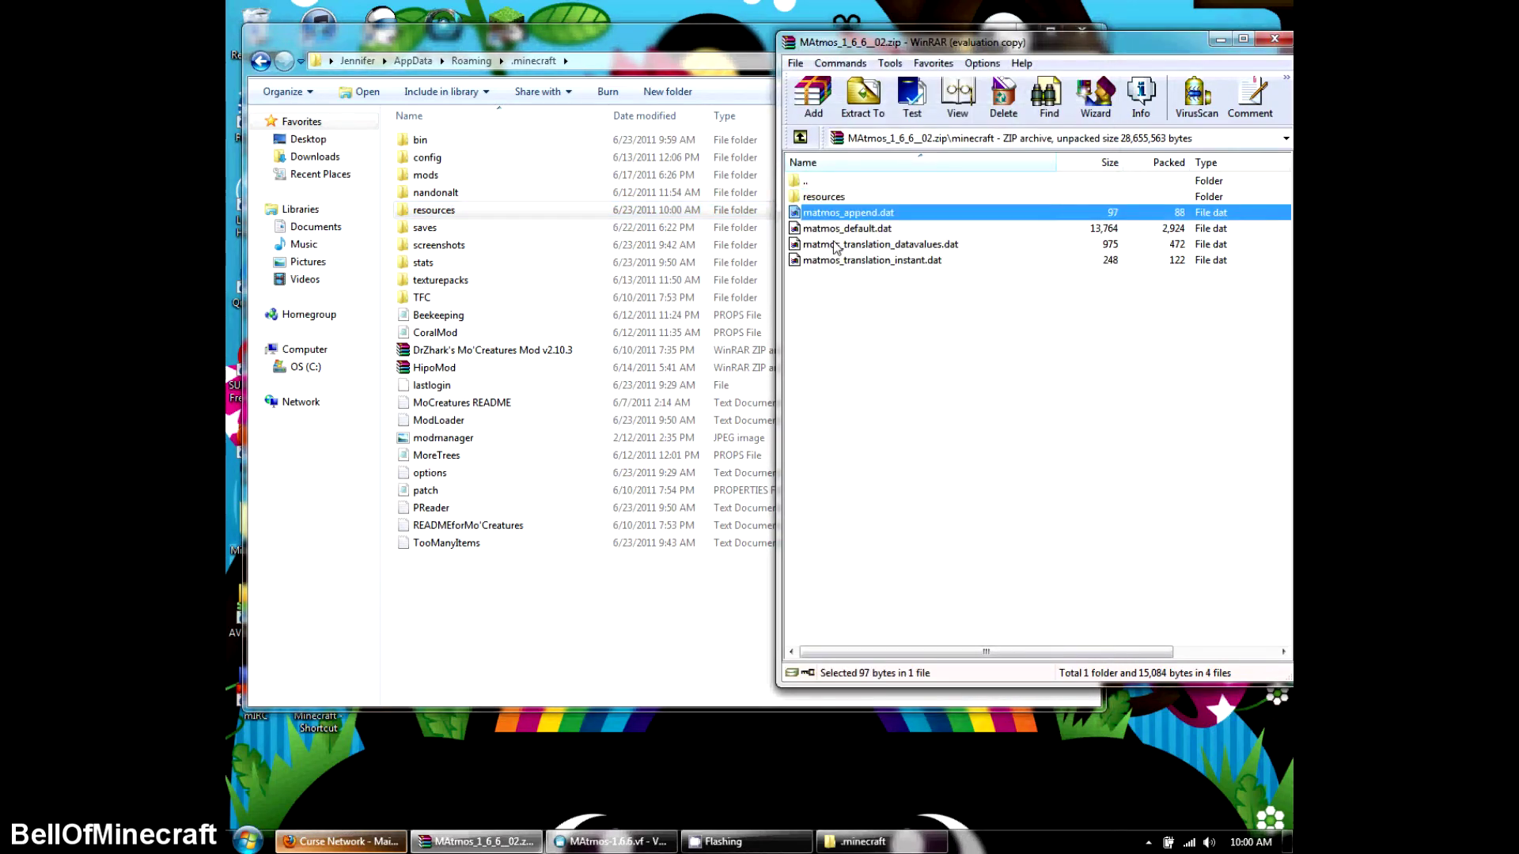
shift+click(840, 265)
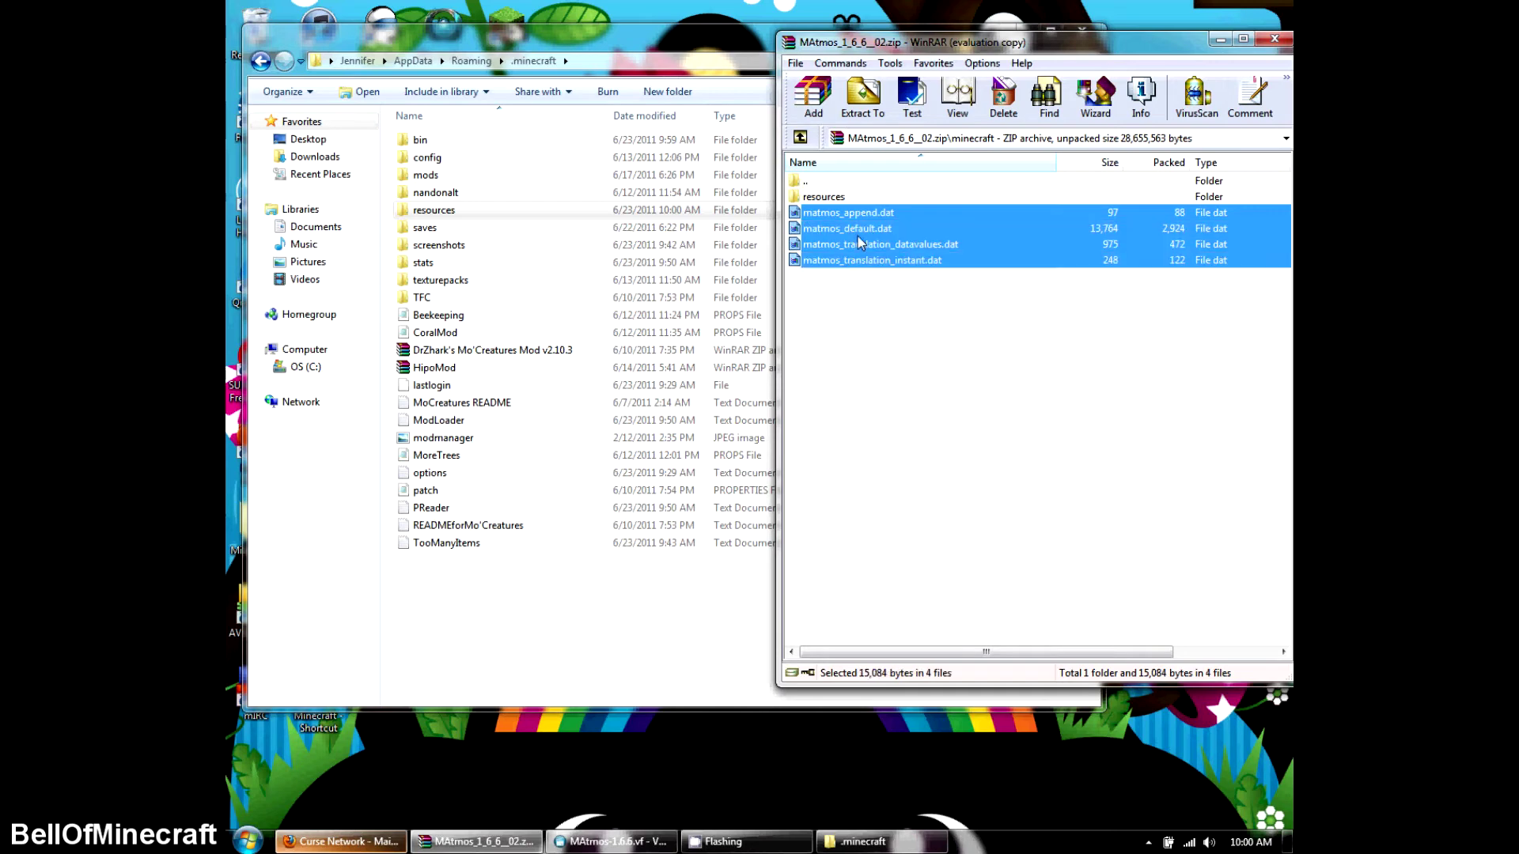
drag(421, 587, 420, 586)
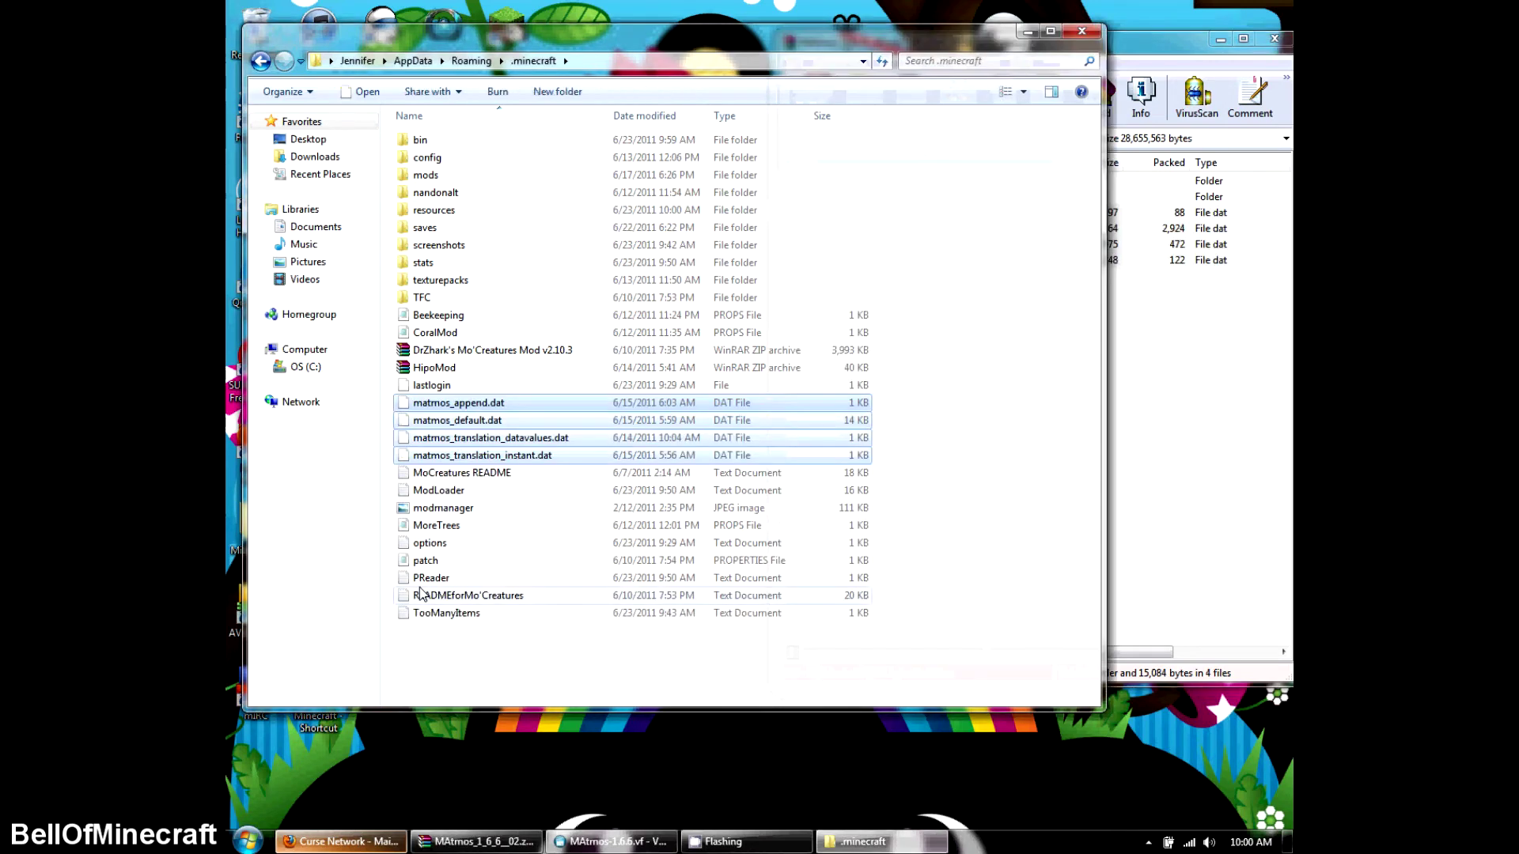
click(596, 387)
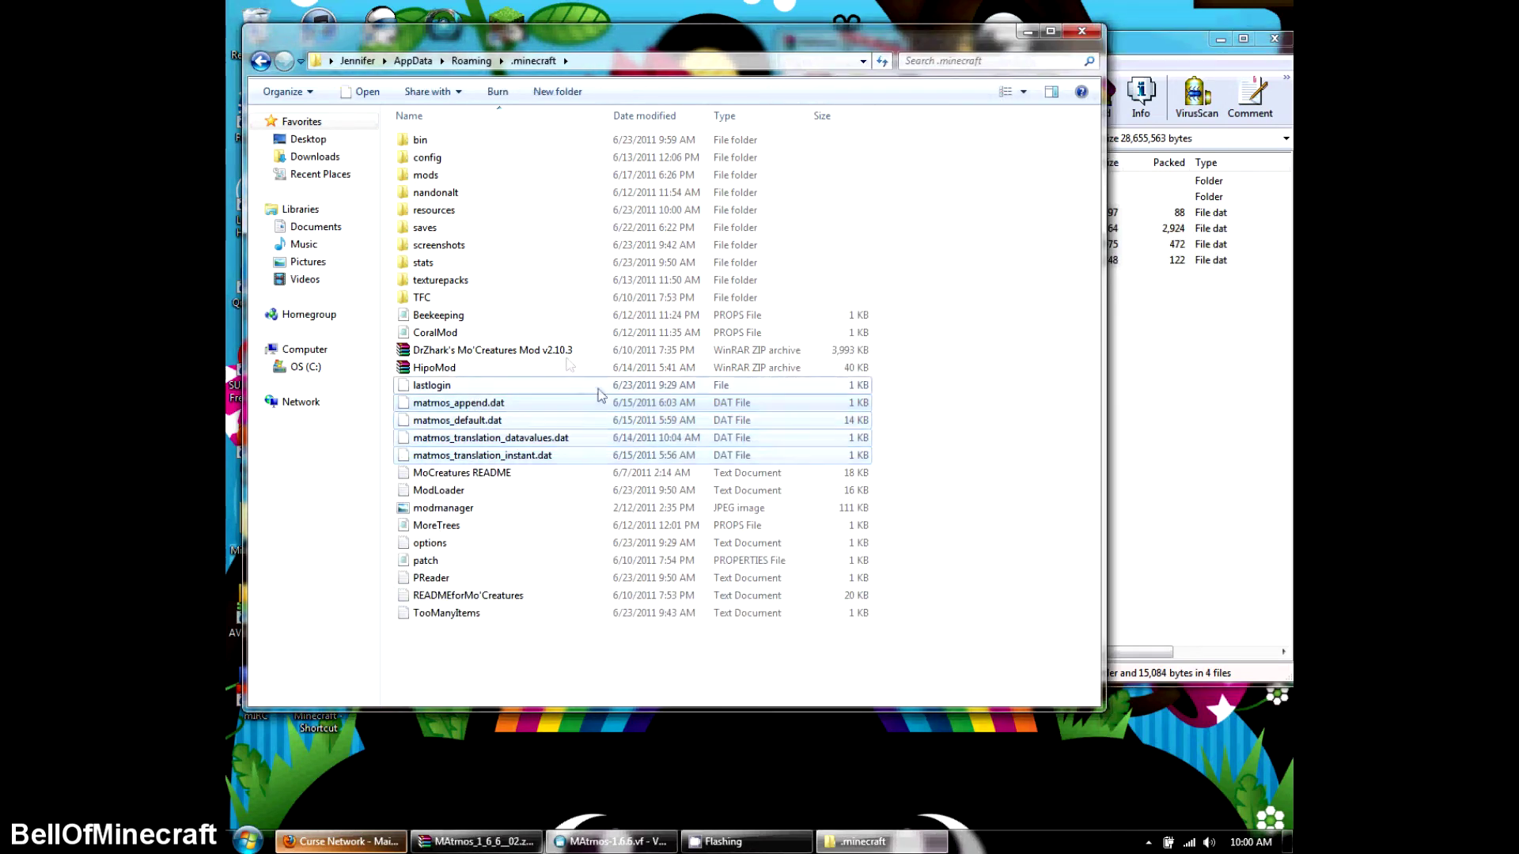
click(1187, 323)
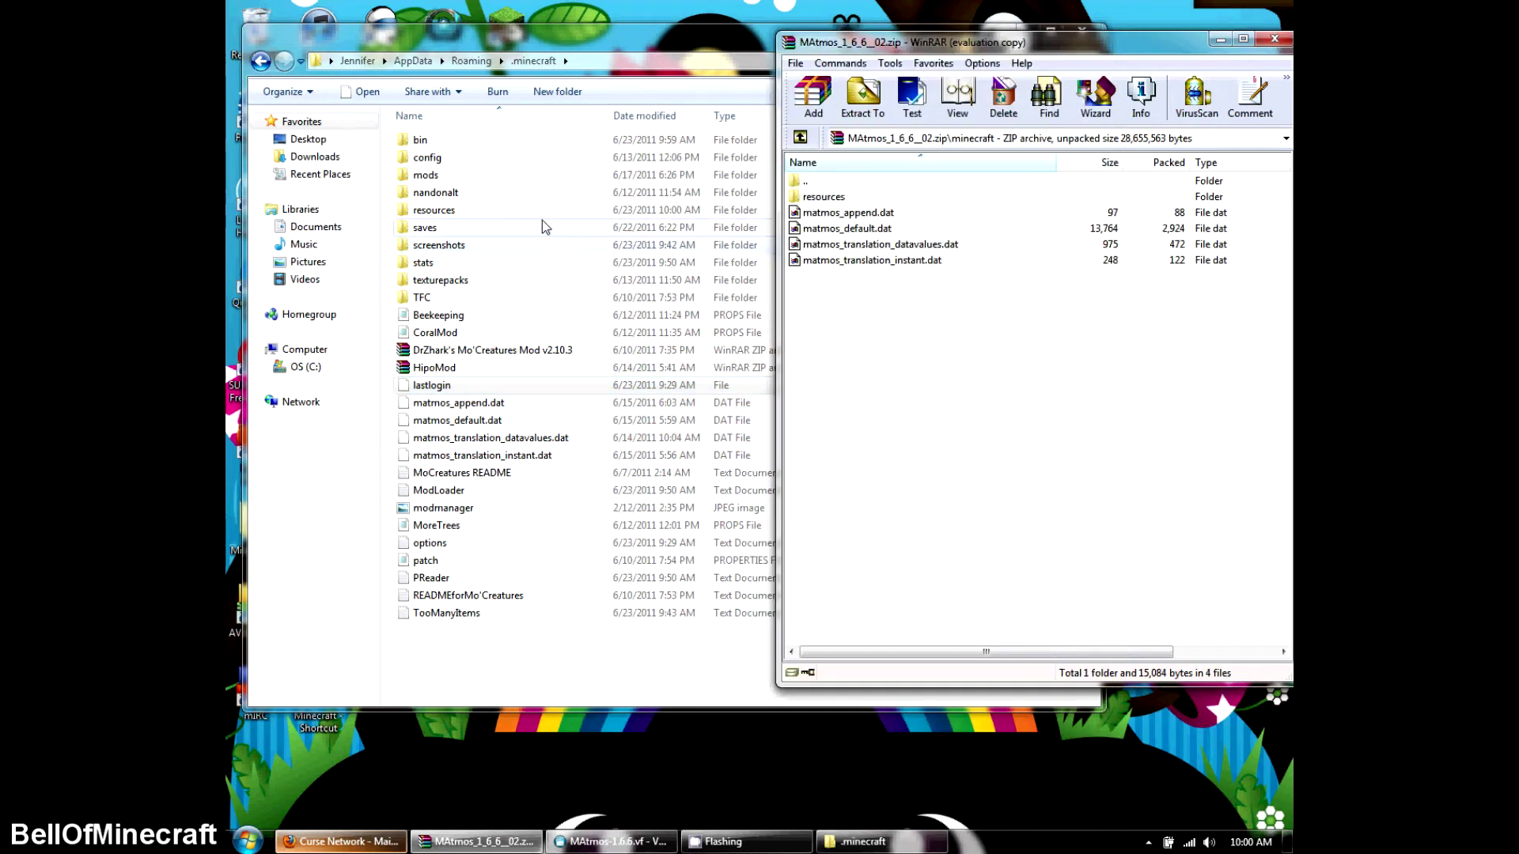
double_click(860, 179)
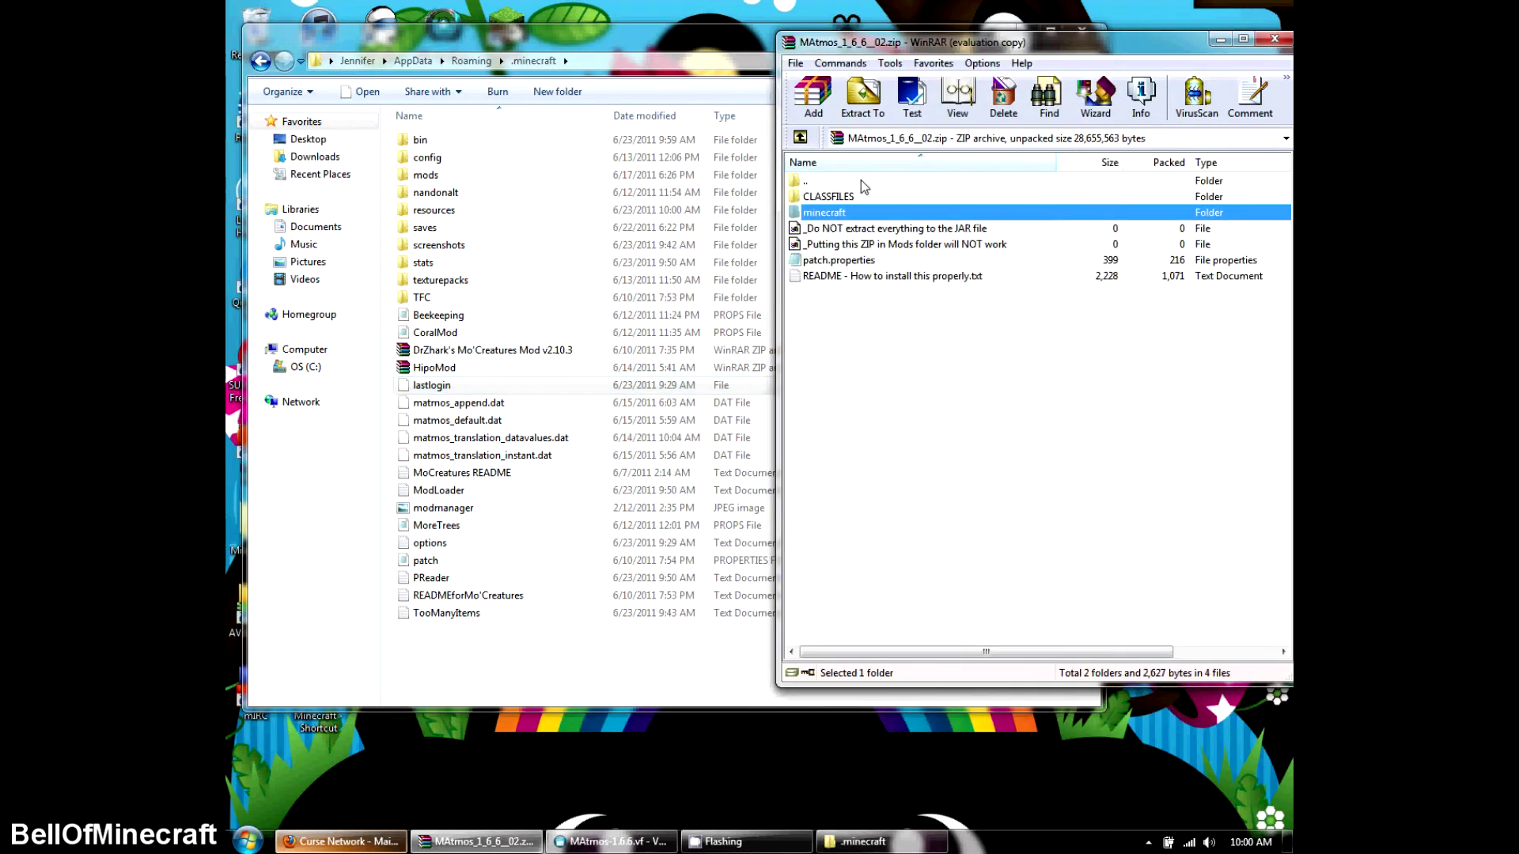
- Open the README in Notepad and highlight its expected .minecraft file-structure list
double_click(831, 273)
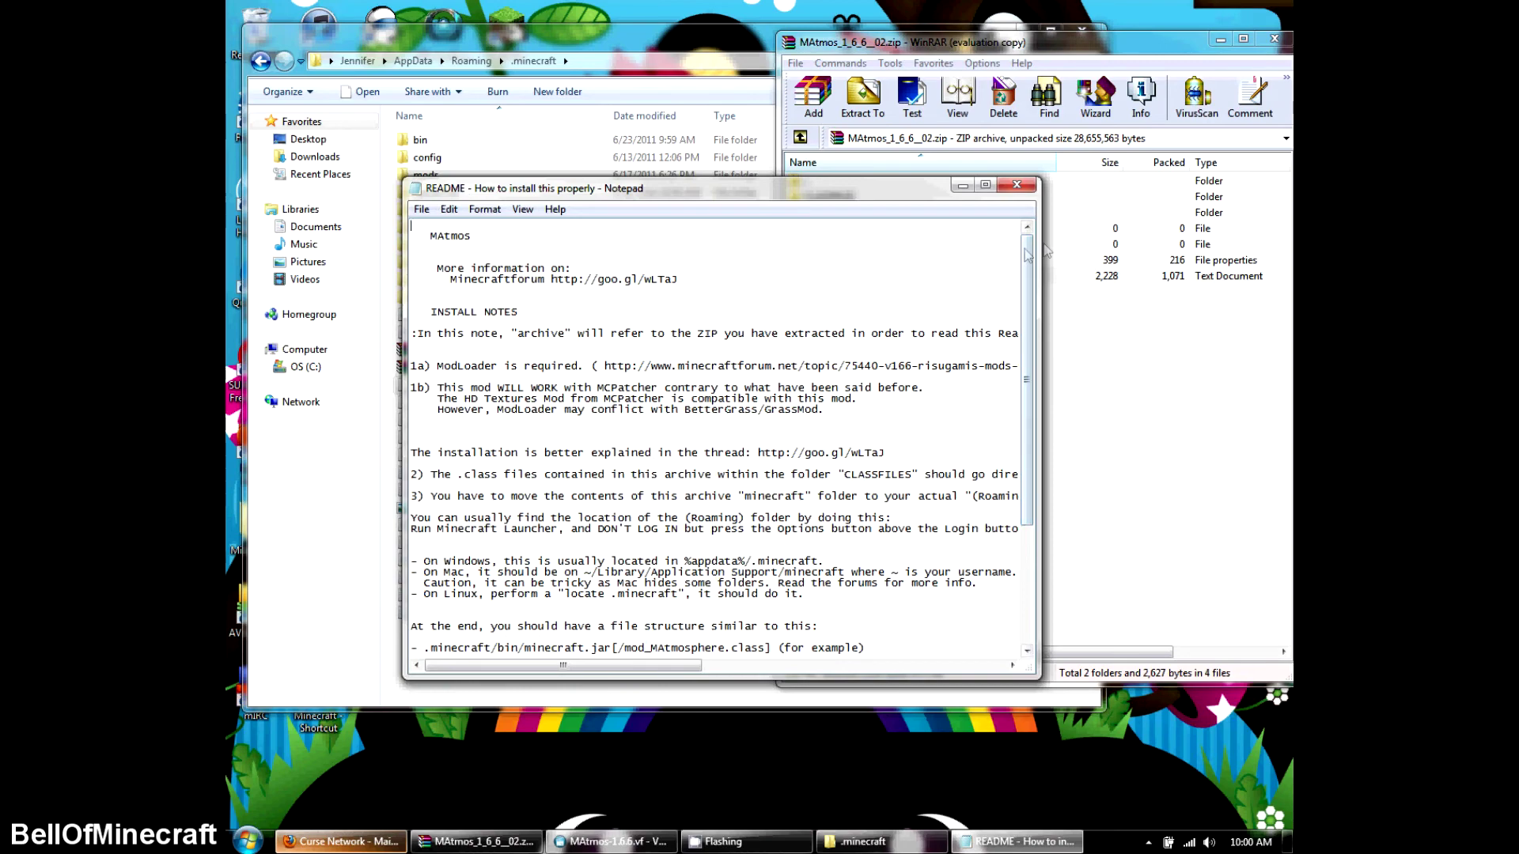
drag(1025, 266, 1025, 383)
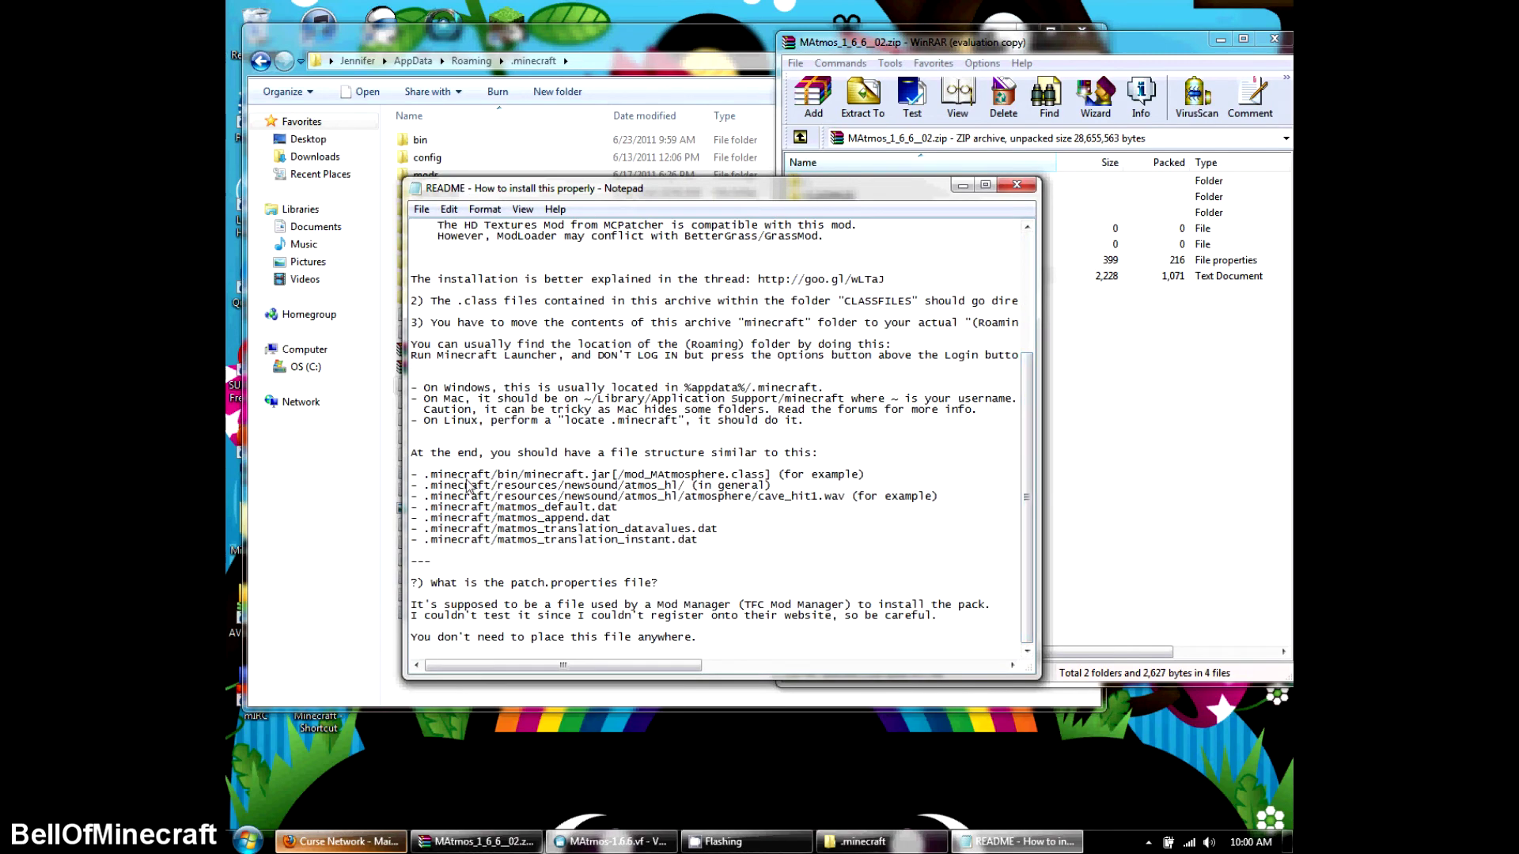
drag(420, 478, 770, 540)
click(770, 539)
click(398, 385)
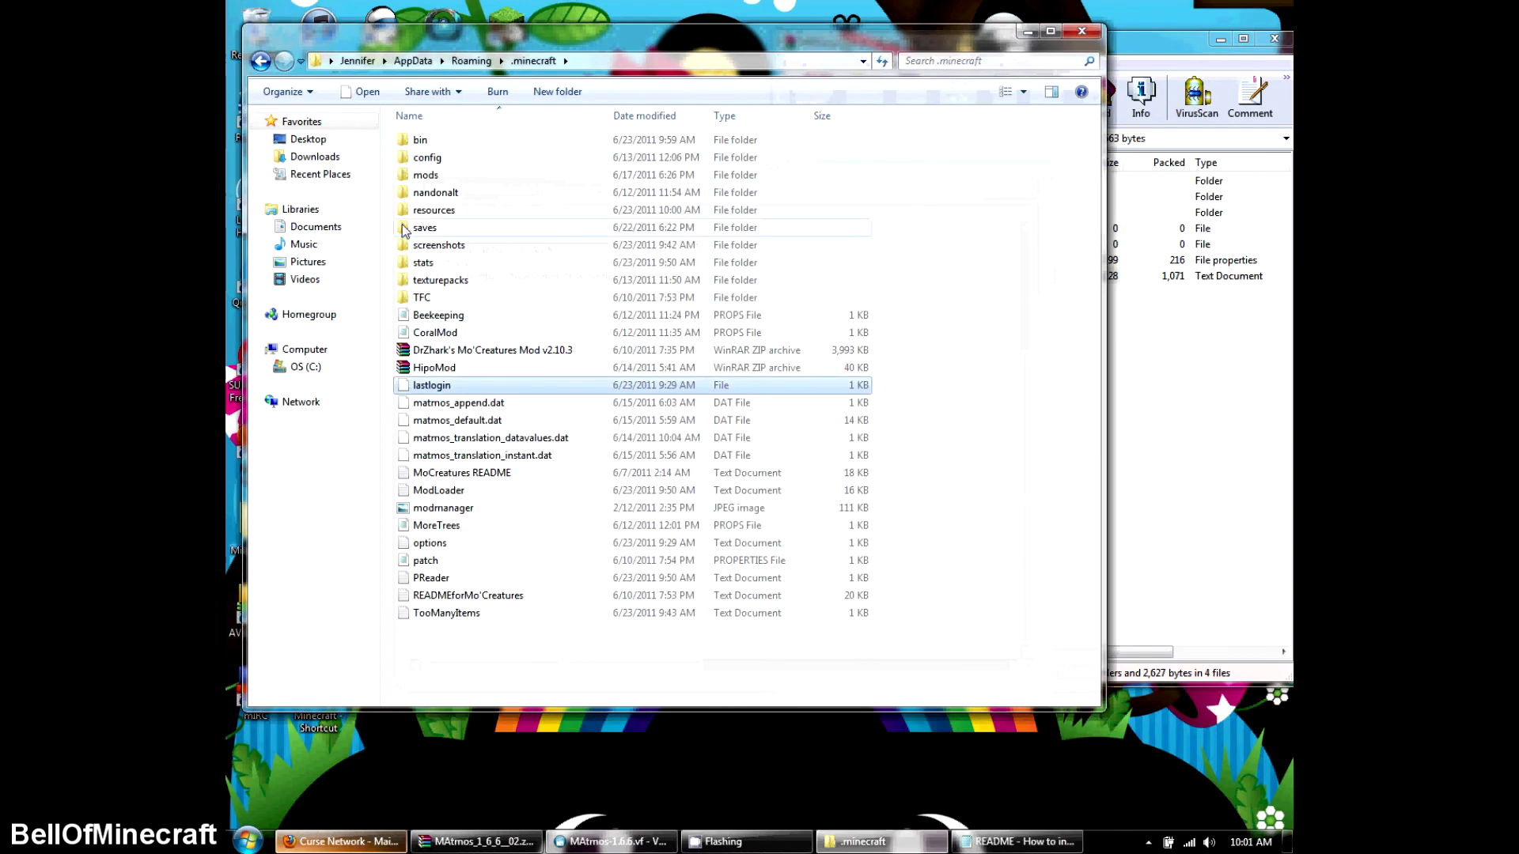
- Inspect .minecraft\resources, checking the newsound folder and the nested resources folder
double_click(433, 210)
click(460, 194)
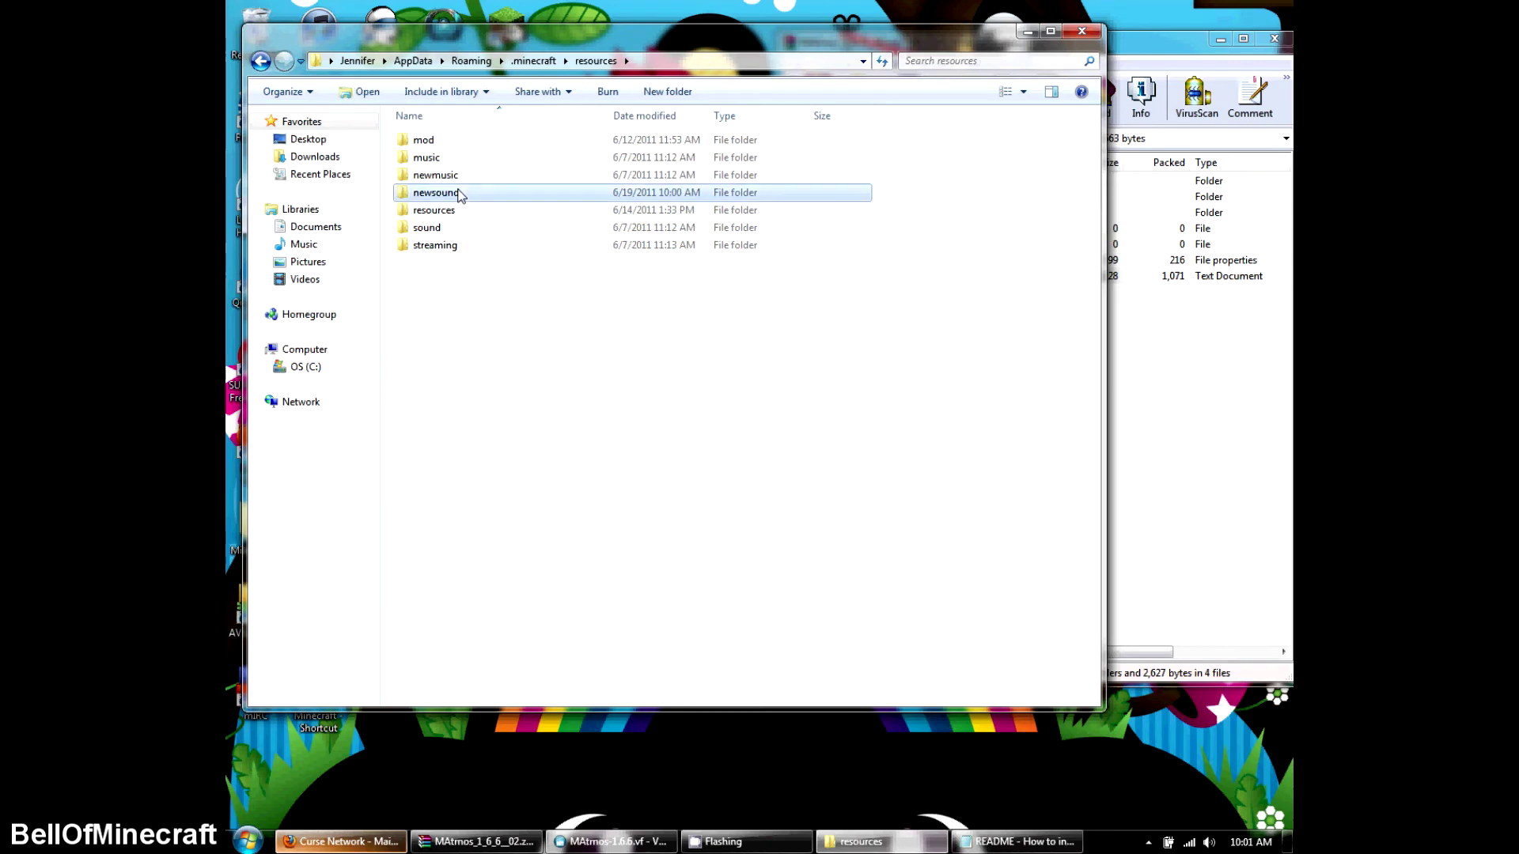
double_click(460, 194)
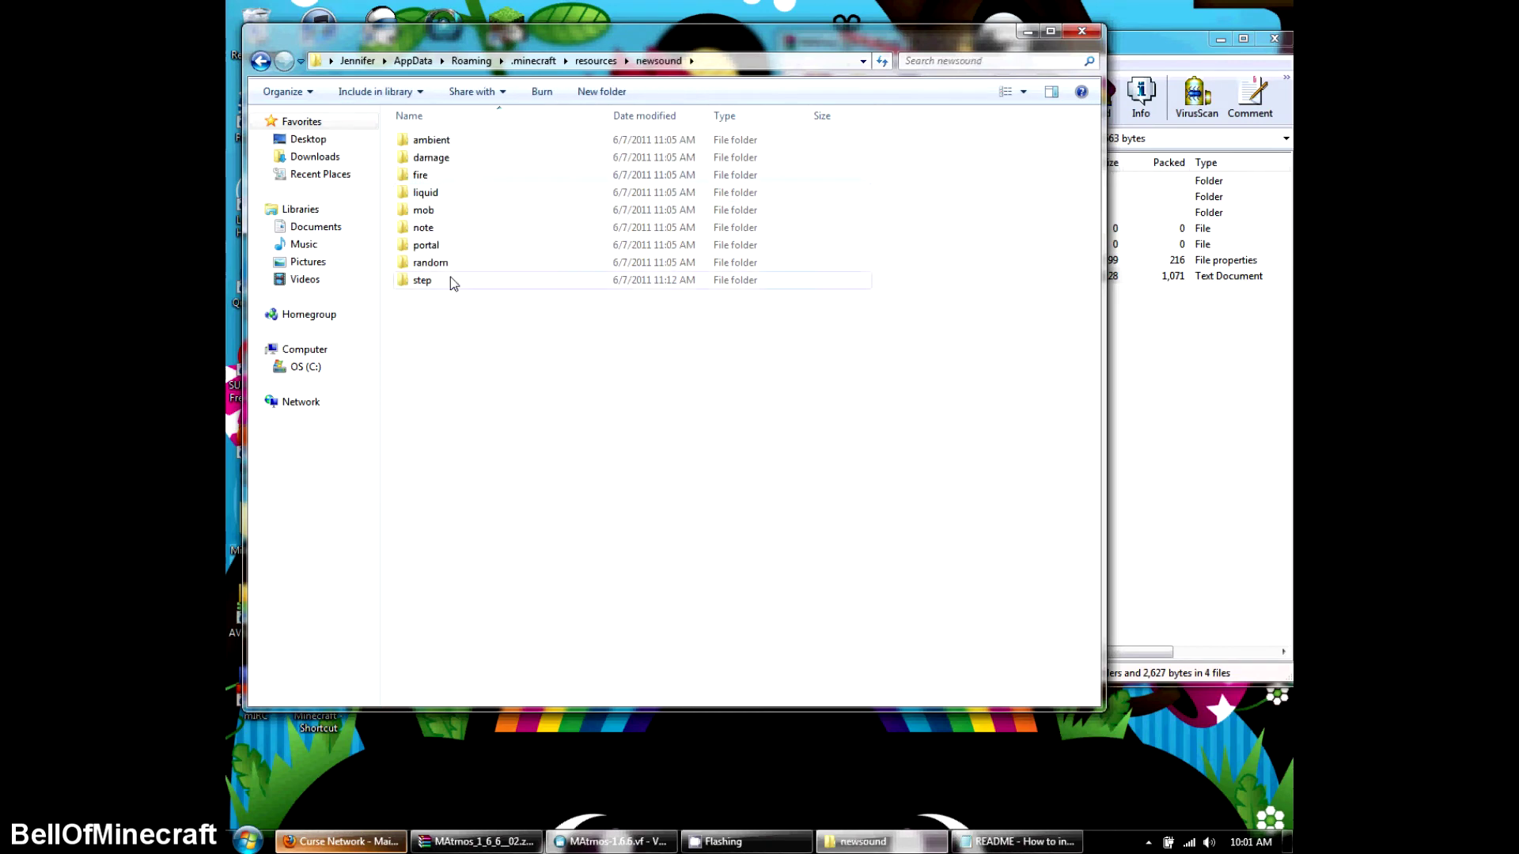
click(259, 62)
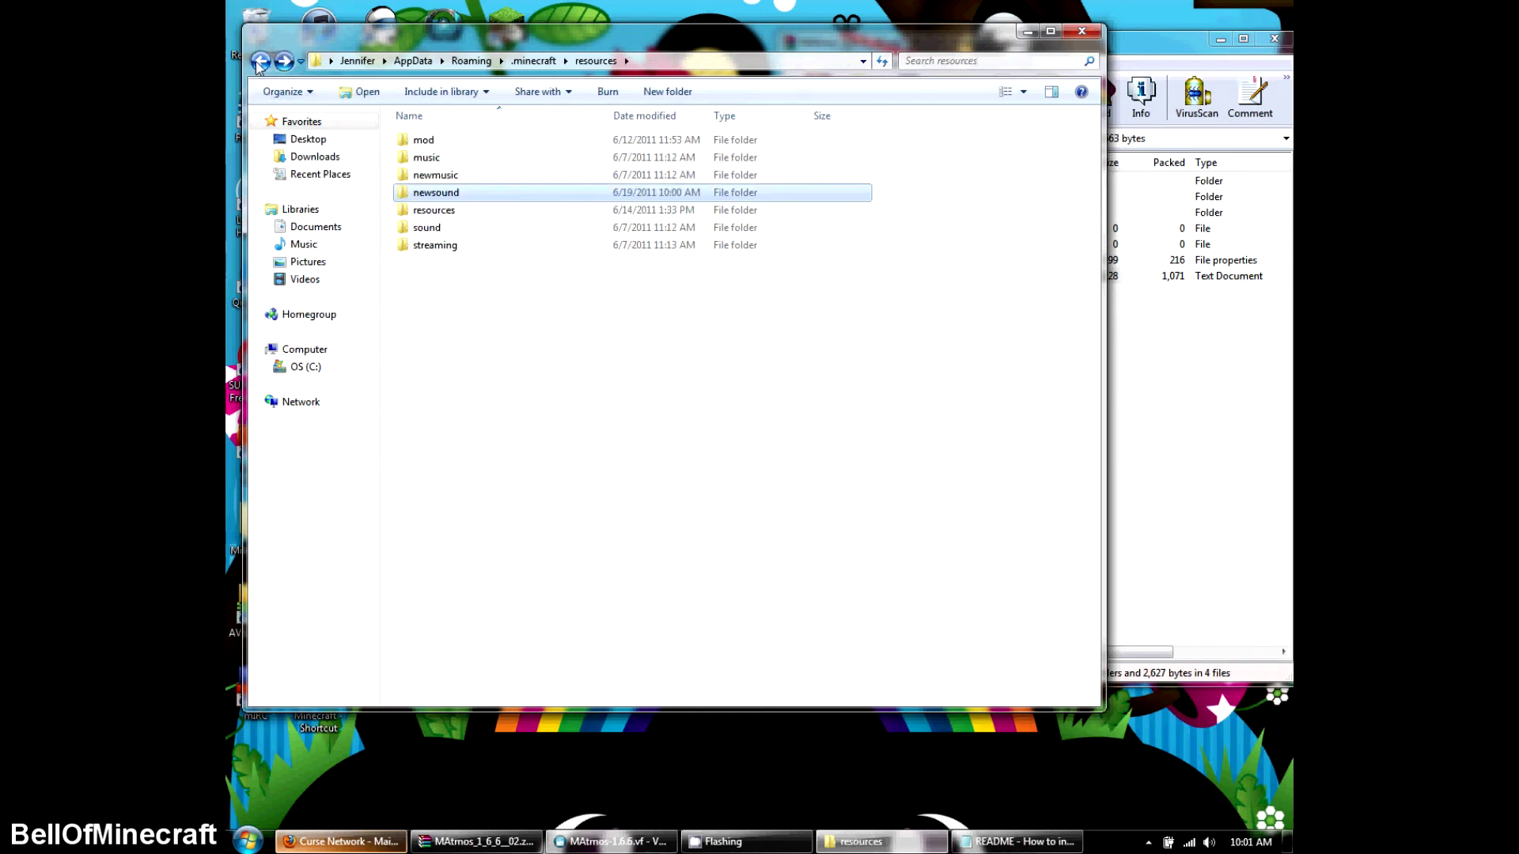
double_click(436, 214)
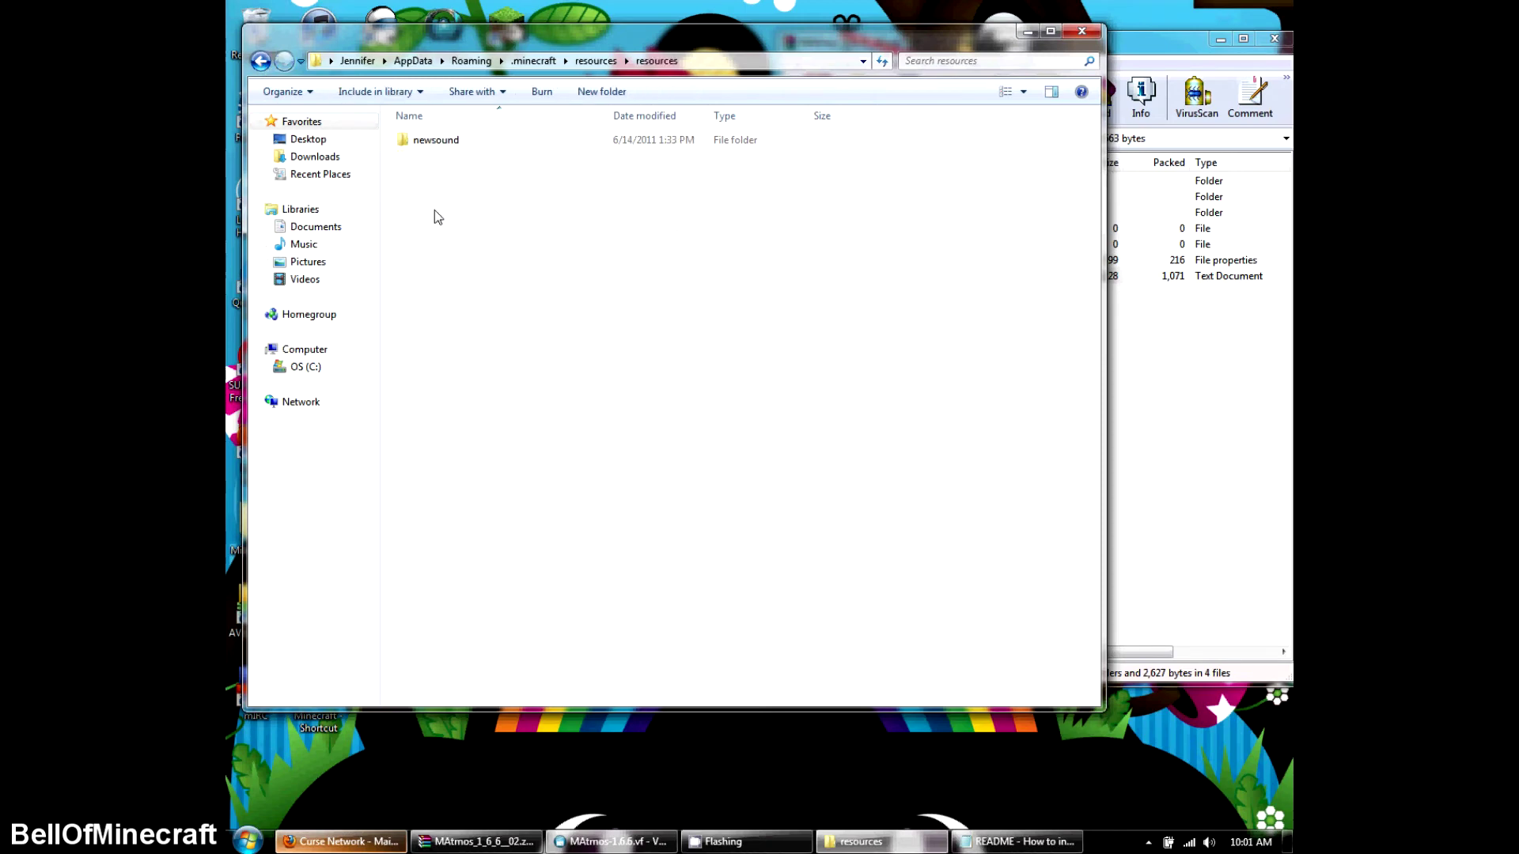
click(259, 61)
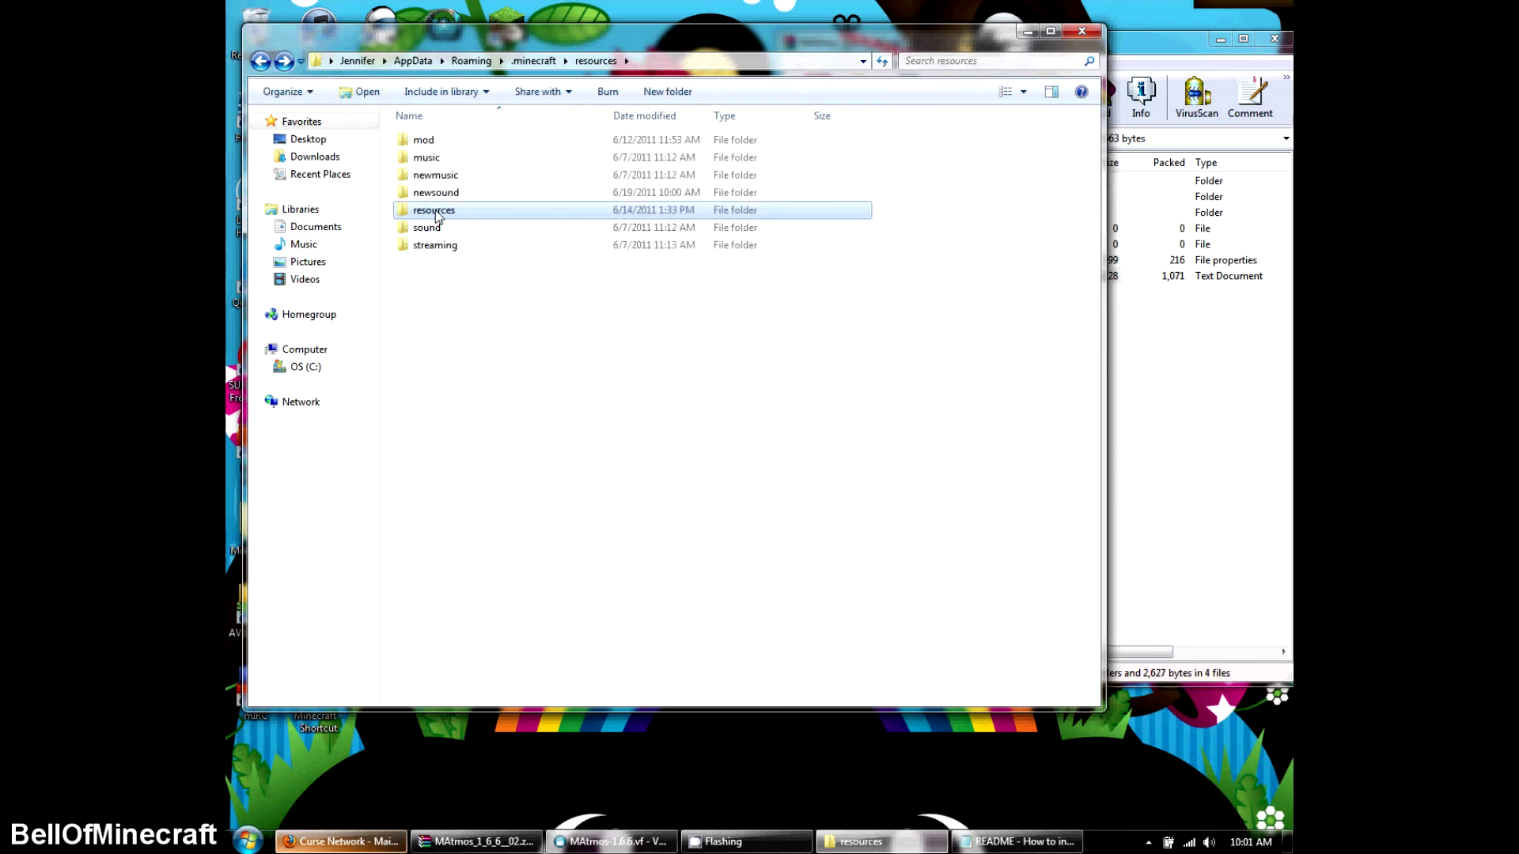
- Delete the nested resources folder to the Recycle Bin and return to .minecraft
right_click(437, 210)
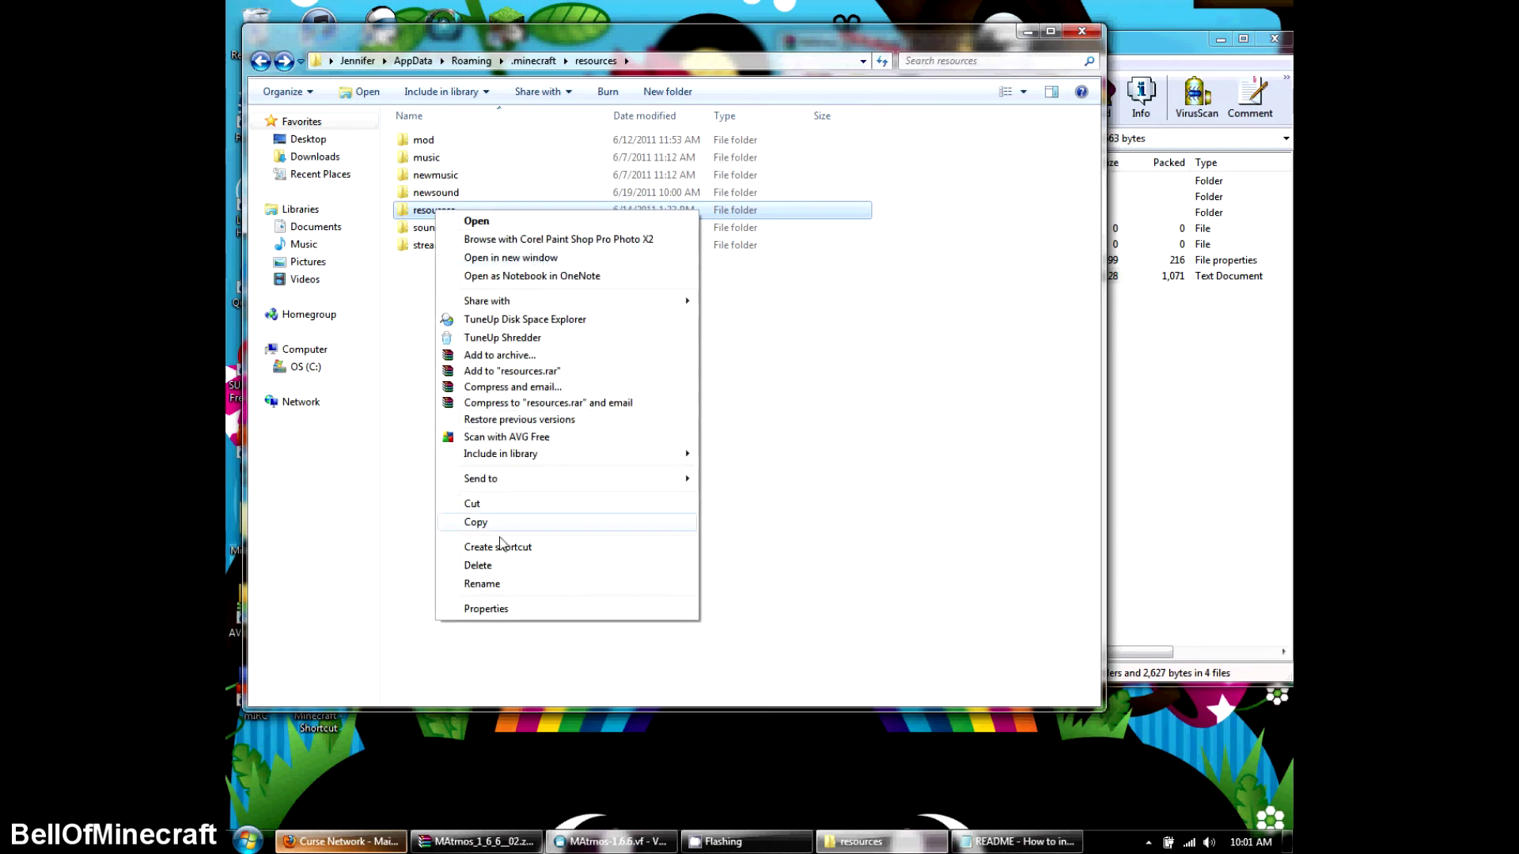
click(496, 564)
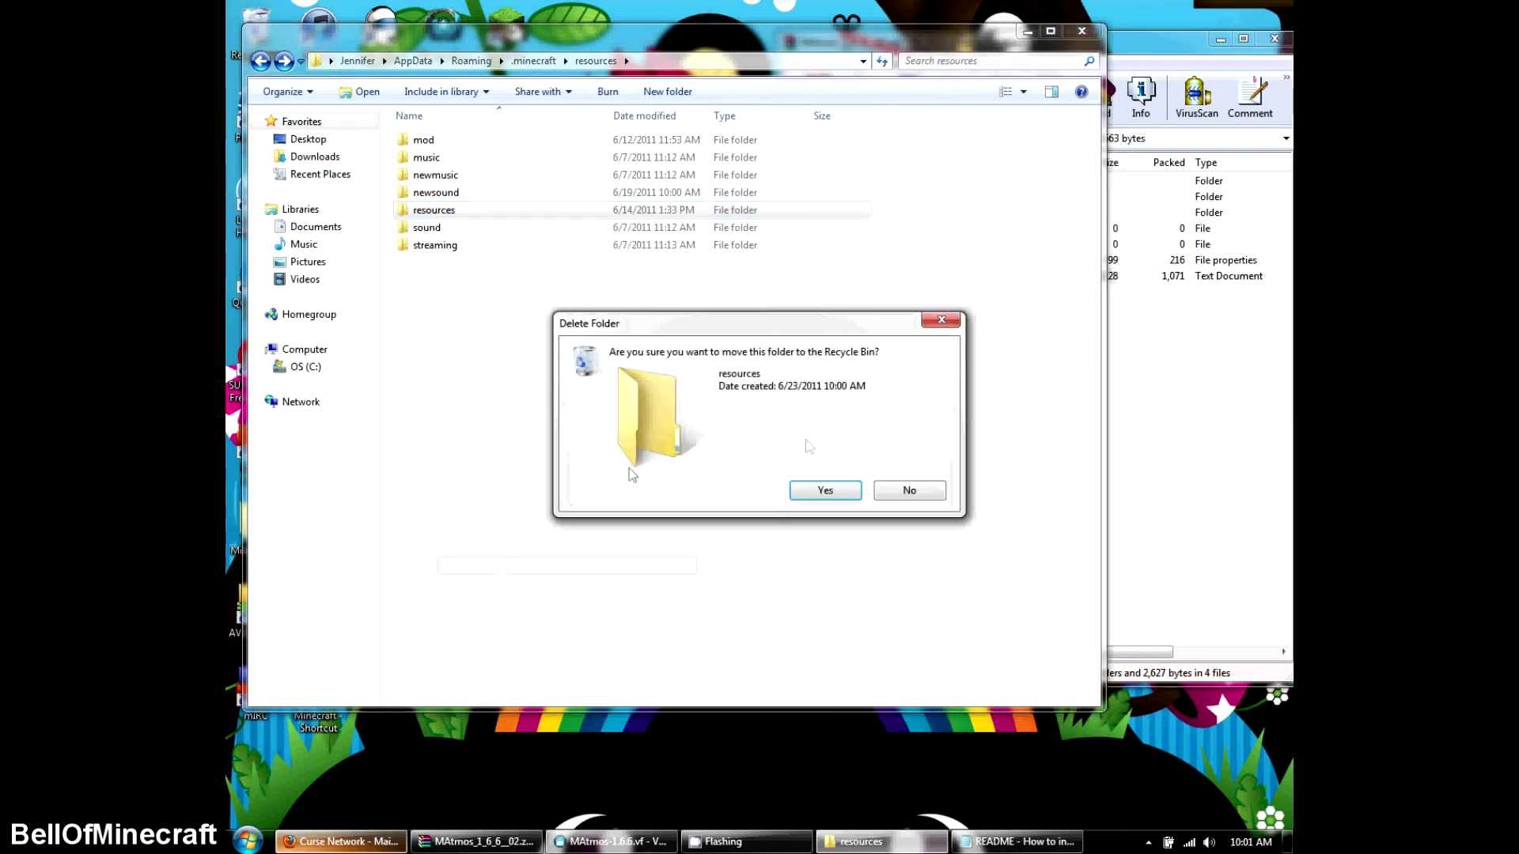
click(825, 491)
click(261, 61)
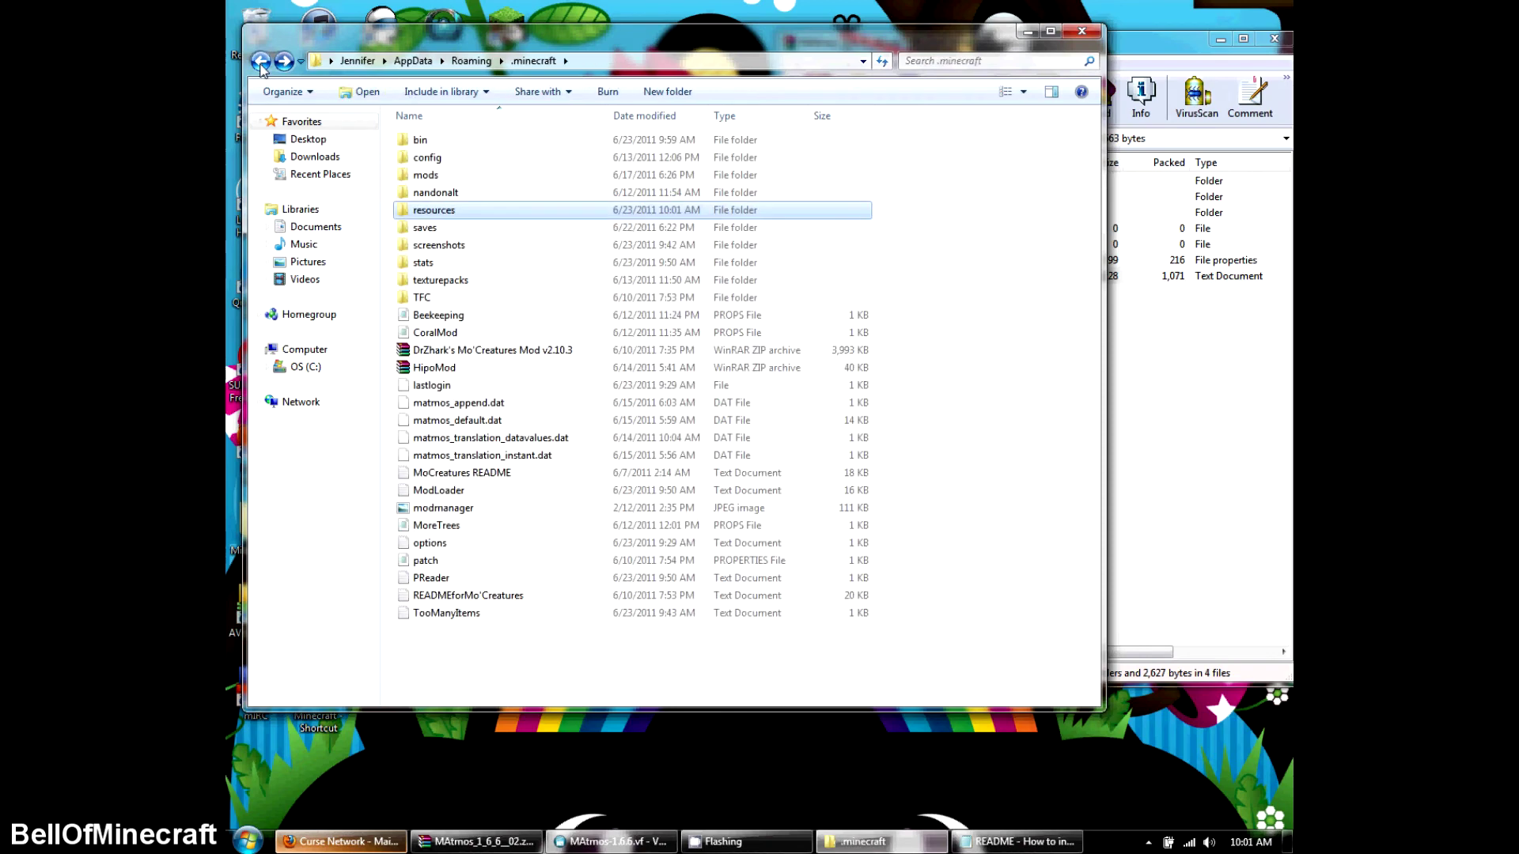
- Extract the zip's resources folder into .minecraft, confirming the folder merge
click(1211, 591)
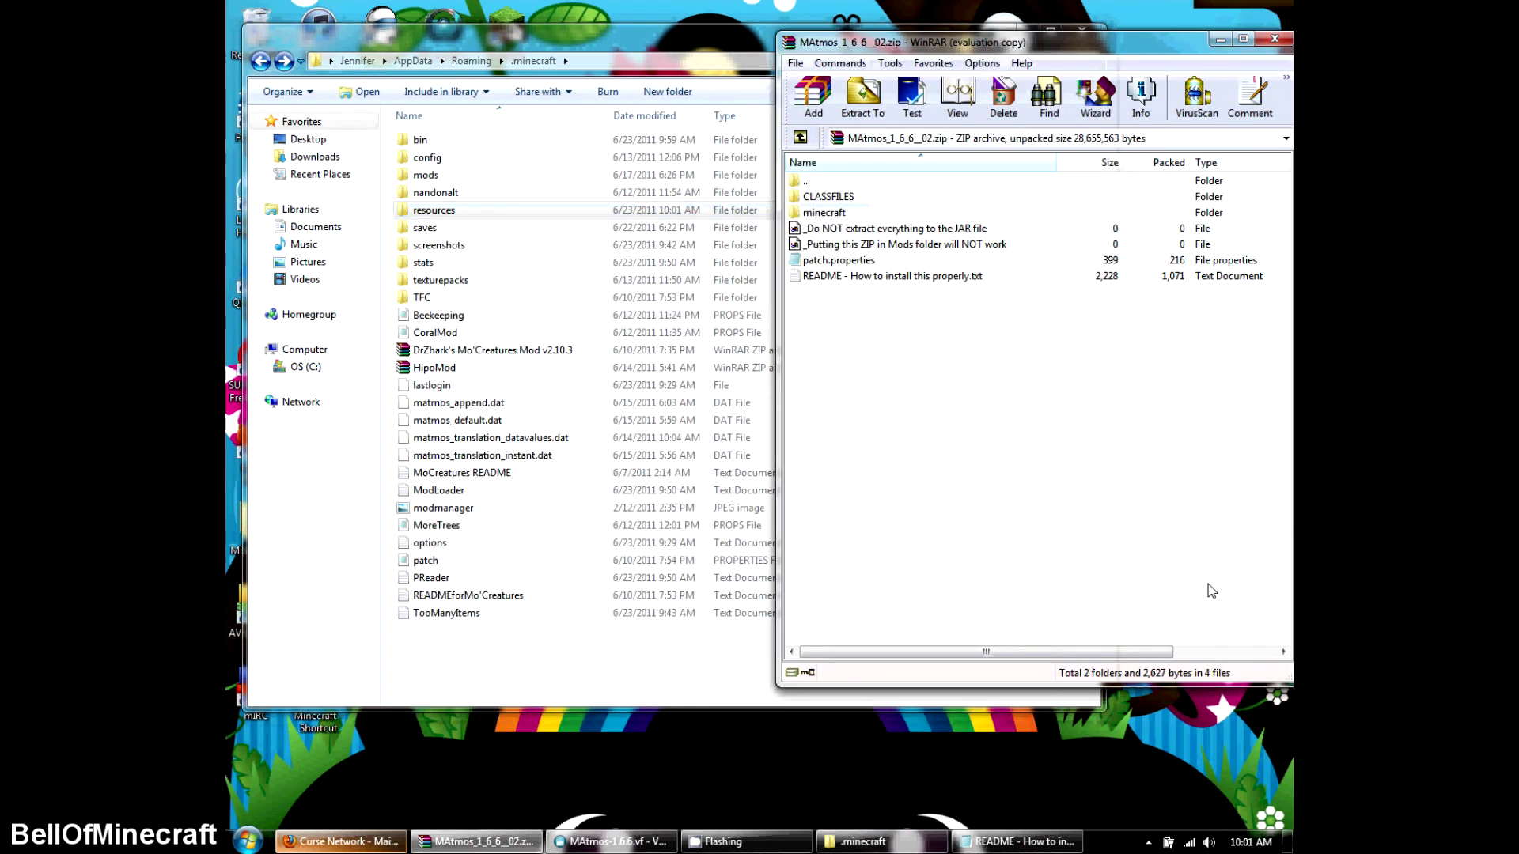
double_click(824, 213)
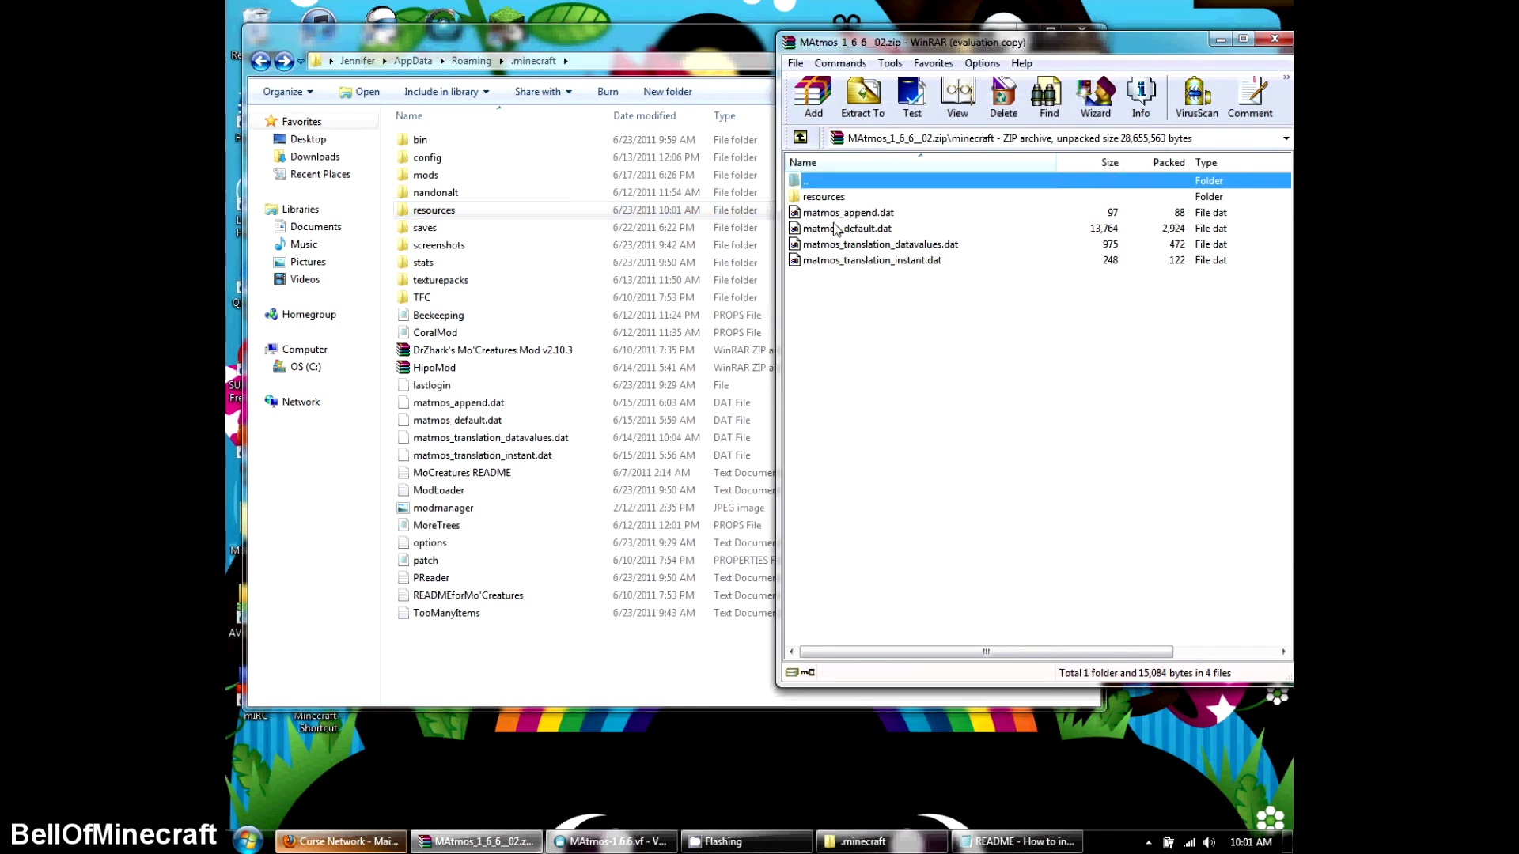
drag(827, 198, 426, 661)
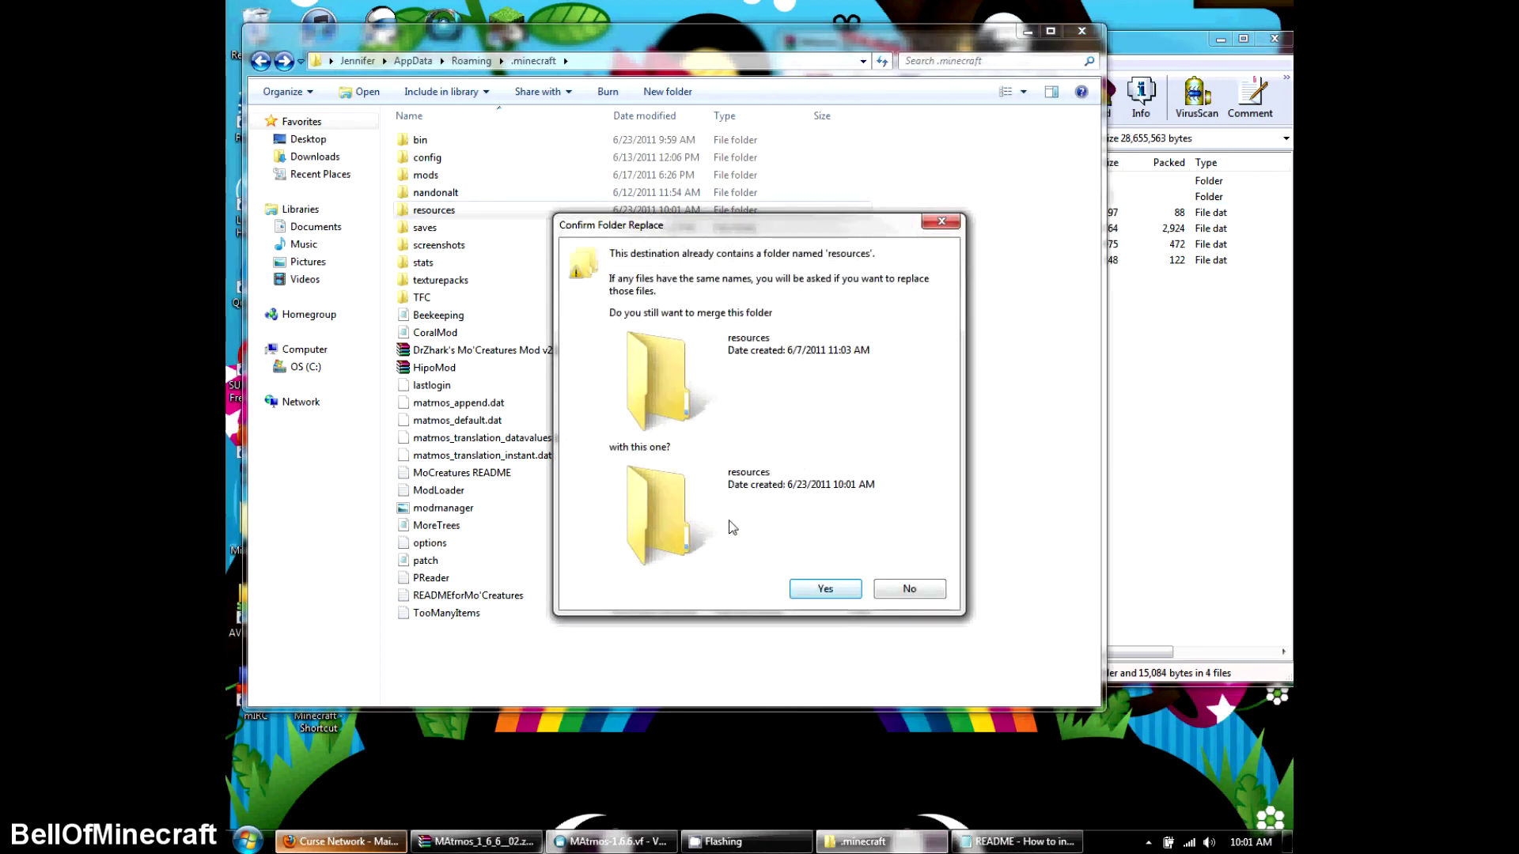
click(815, 588)
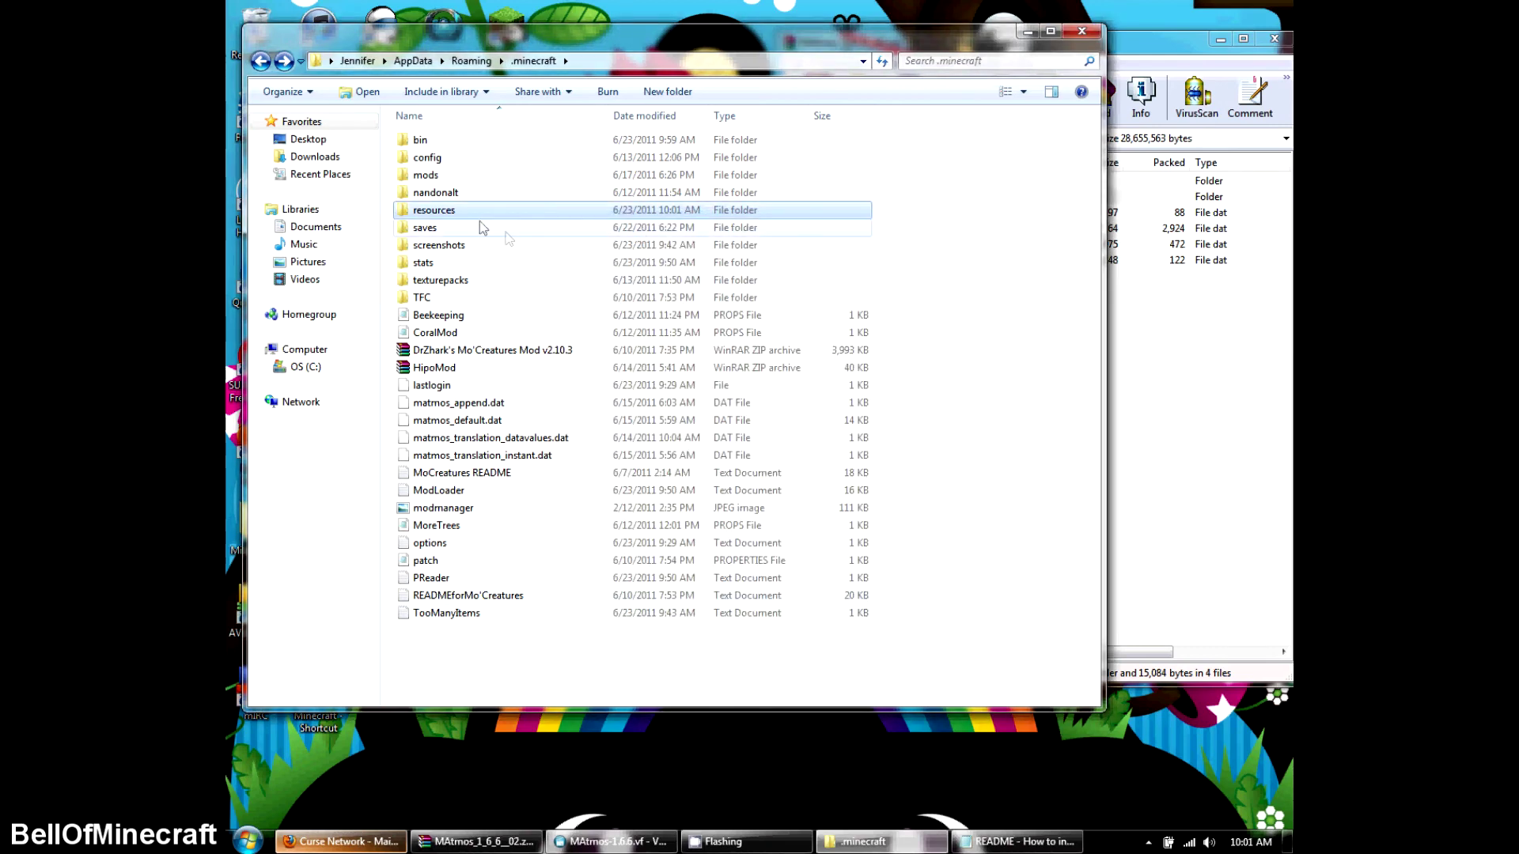
- Check that resources\newsound now contains atmos_hl, then go back to .minecraft
double_click(468, 217)
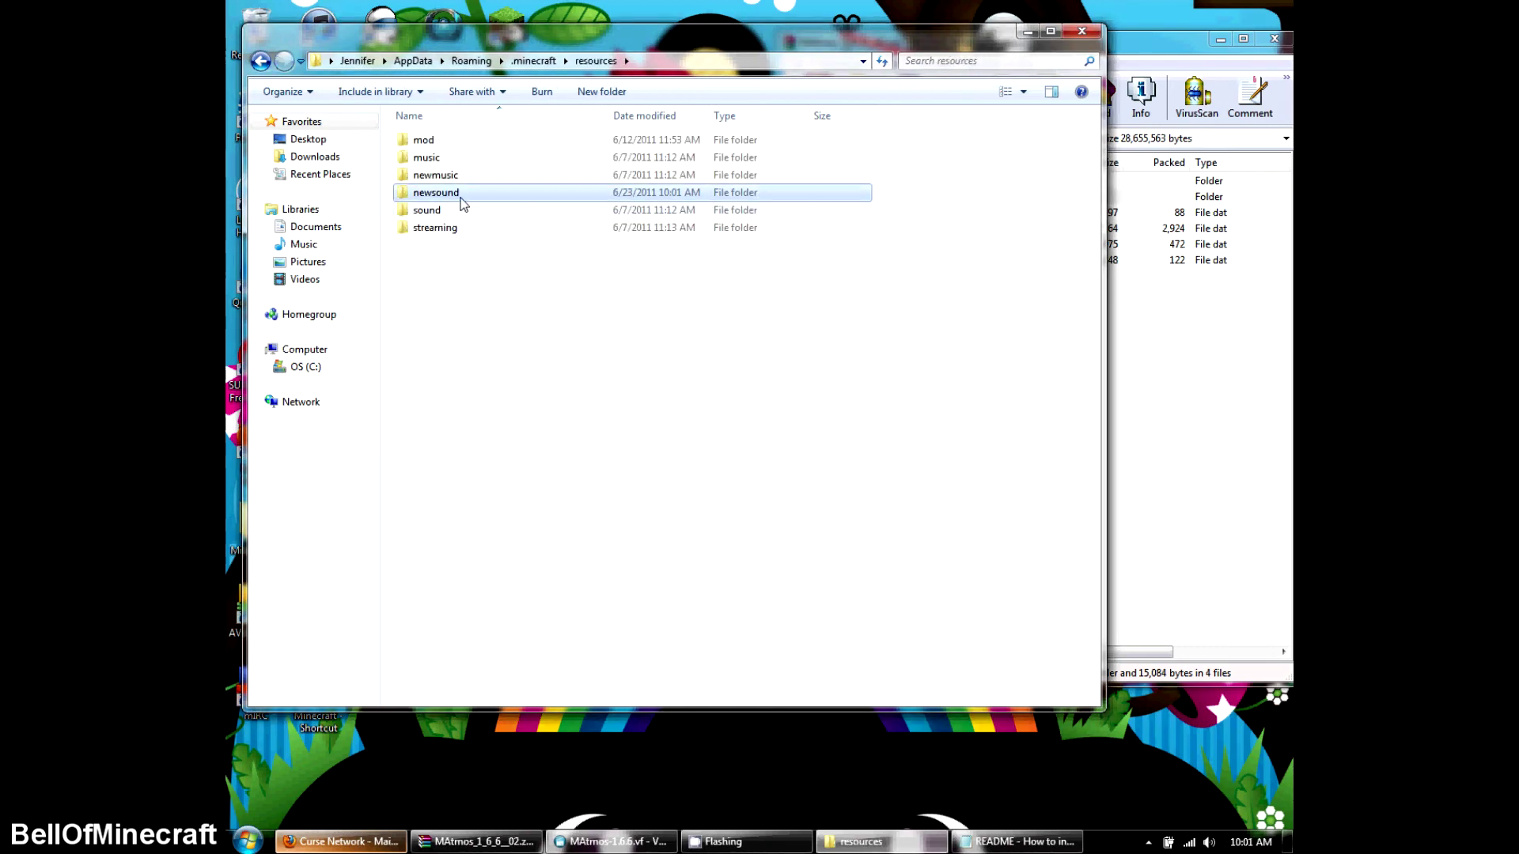
double_click(460, 196)
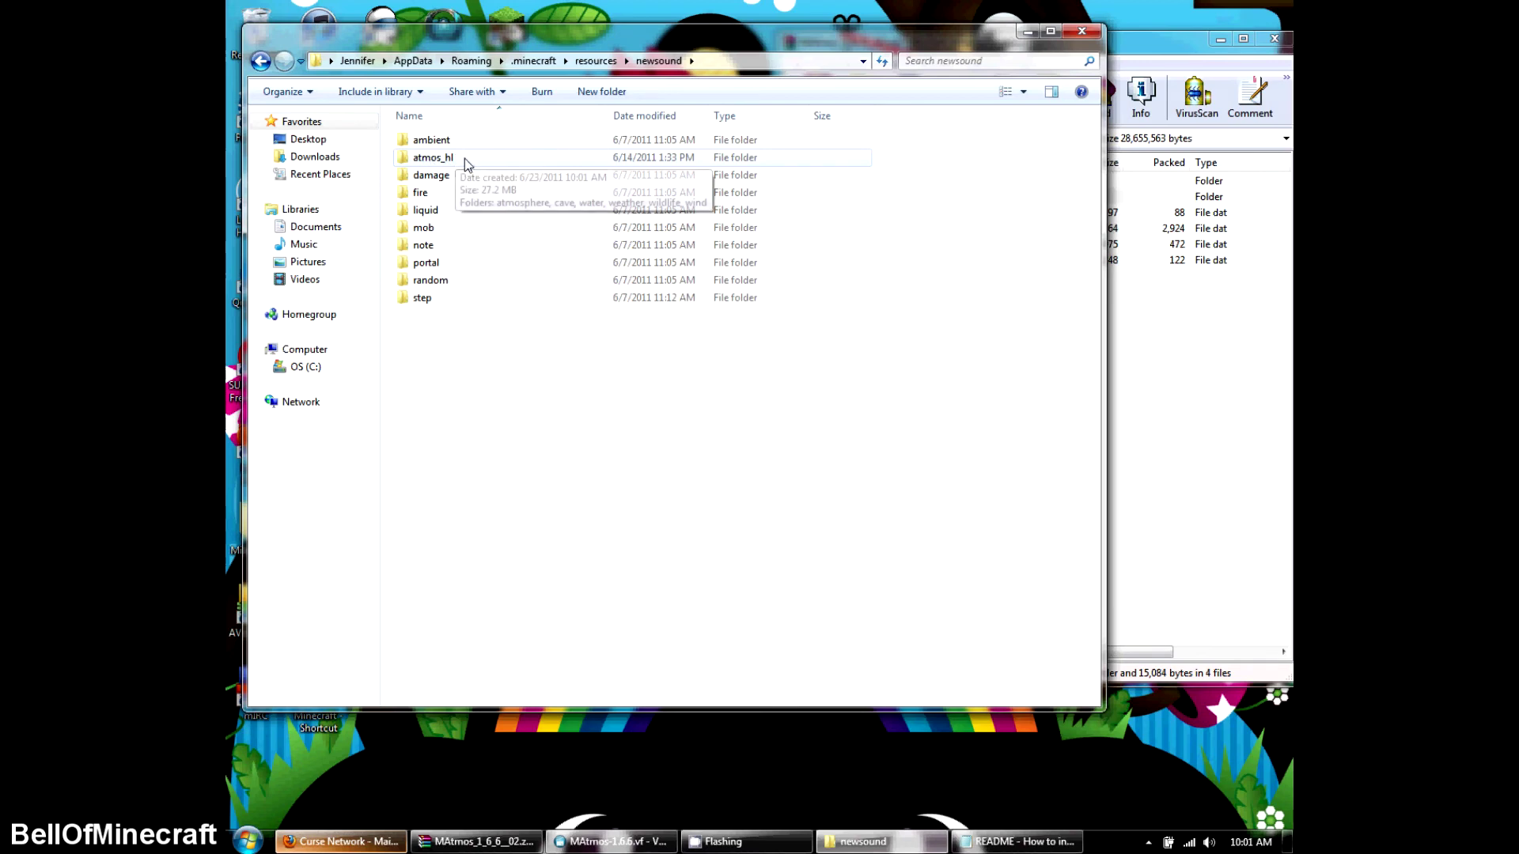
click(260, 61)
click(261, 60)
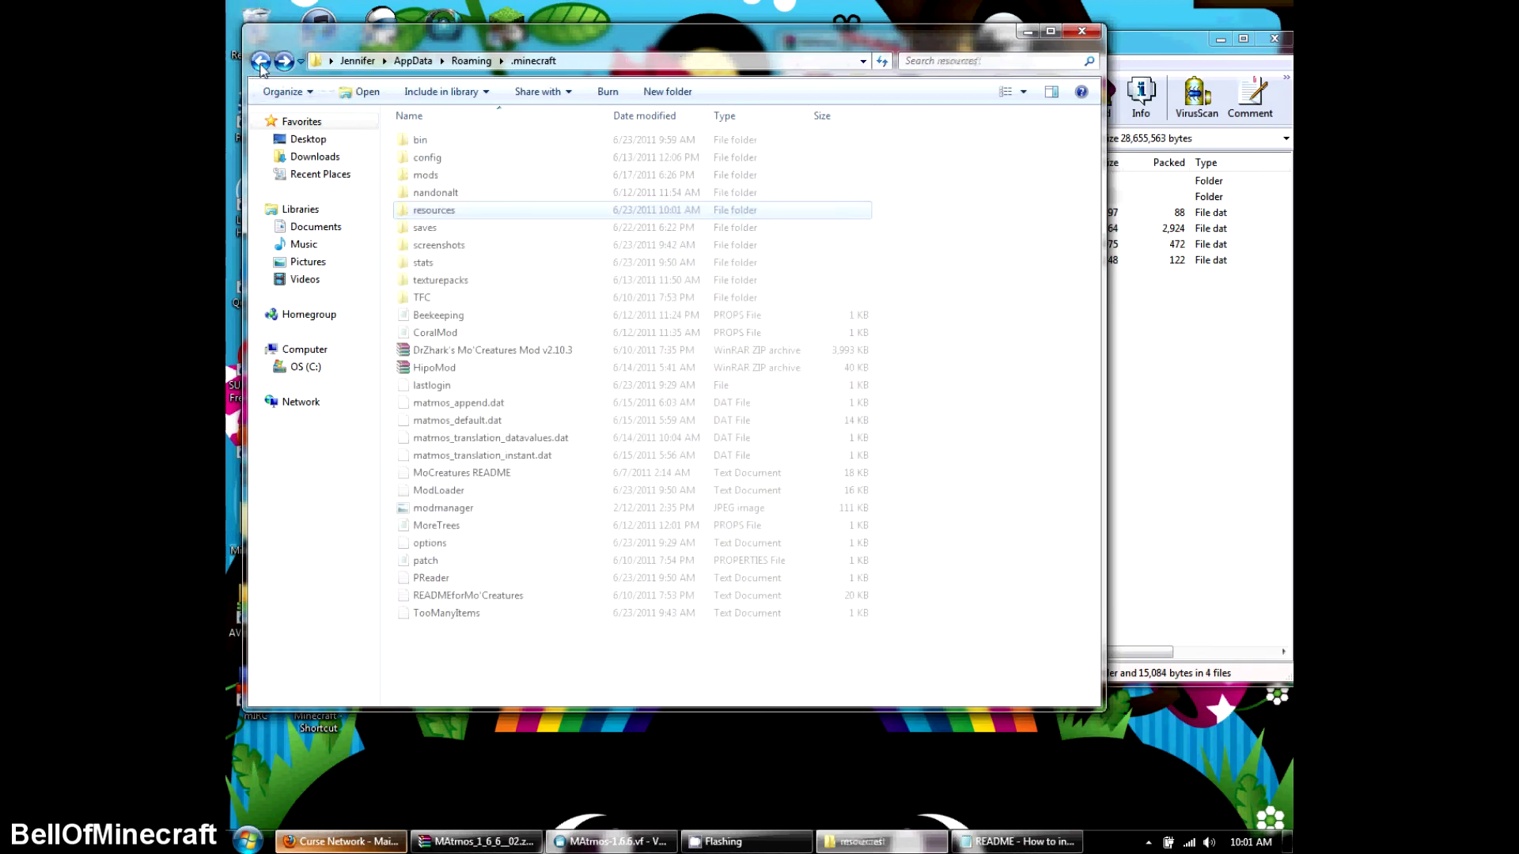
click(1144, 312)
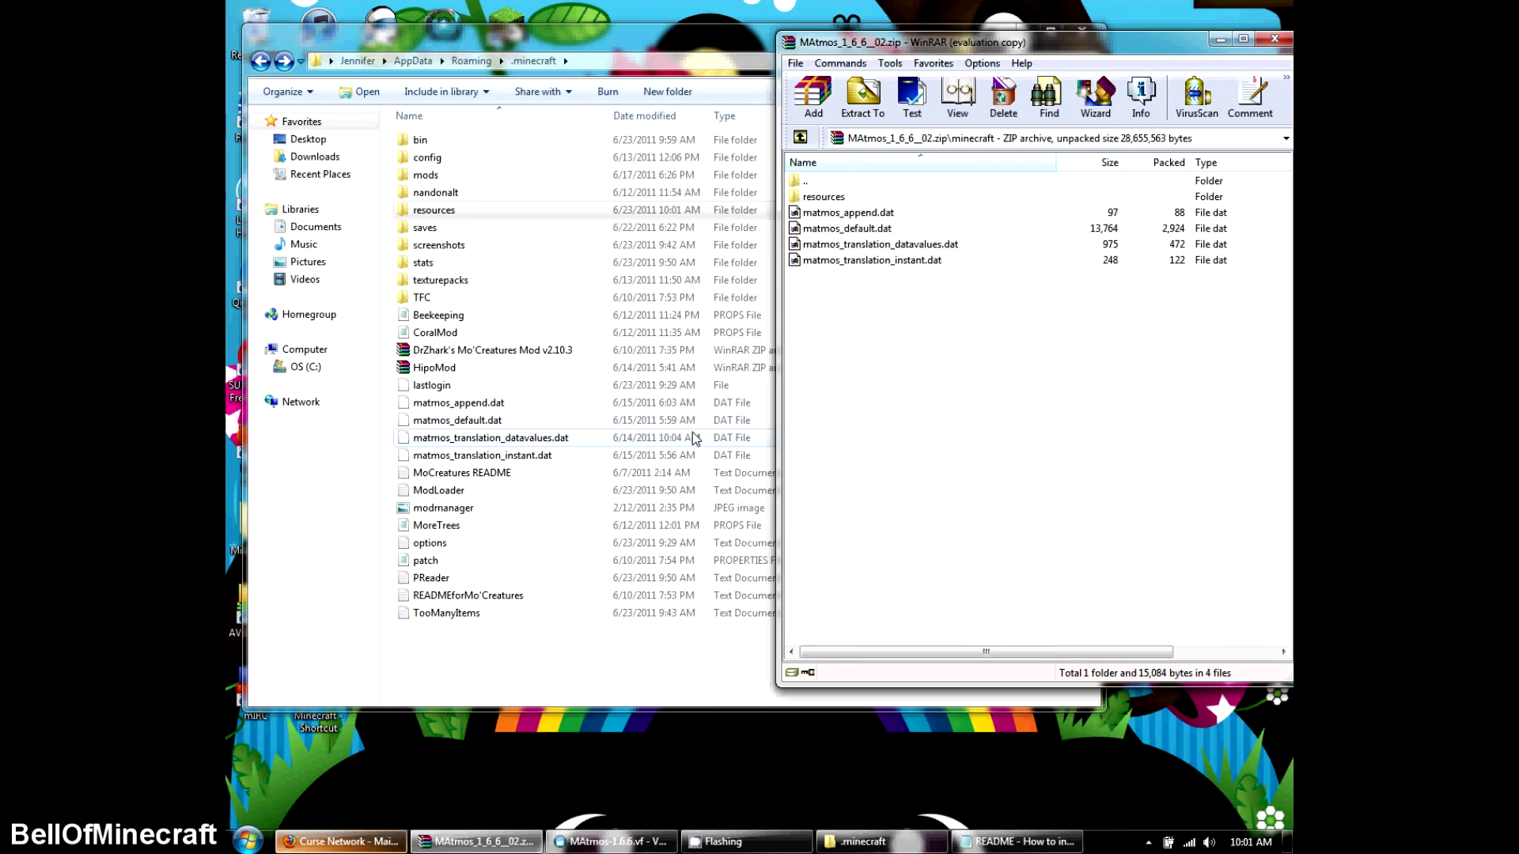
click(692, 420)
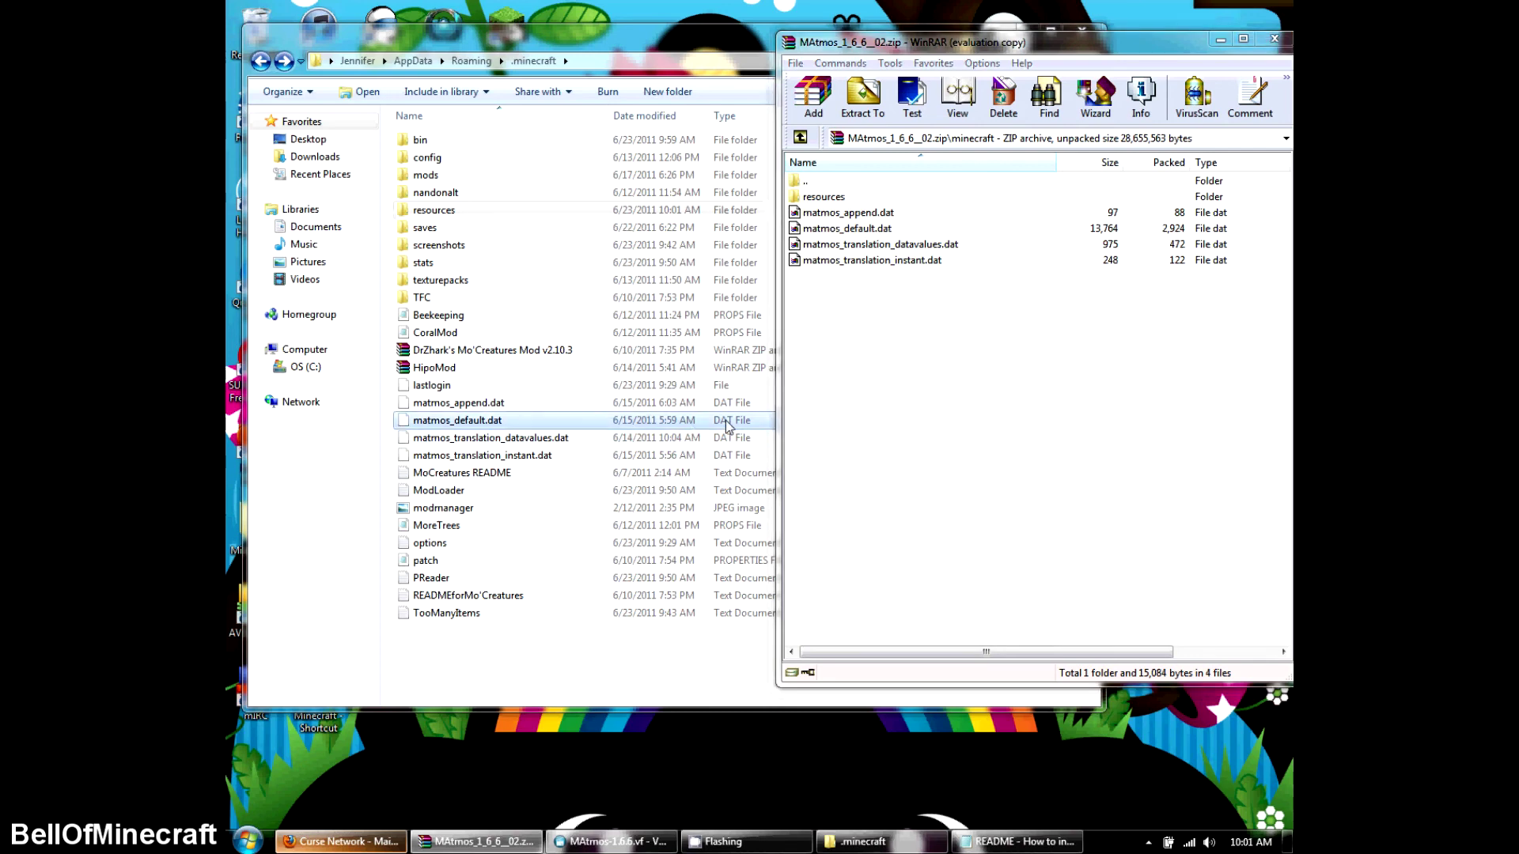
click(1159, 416)
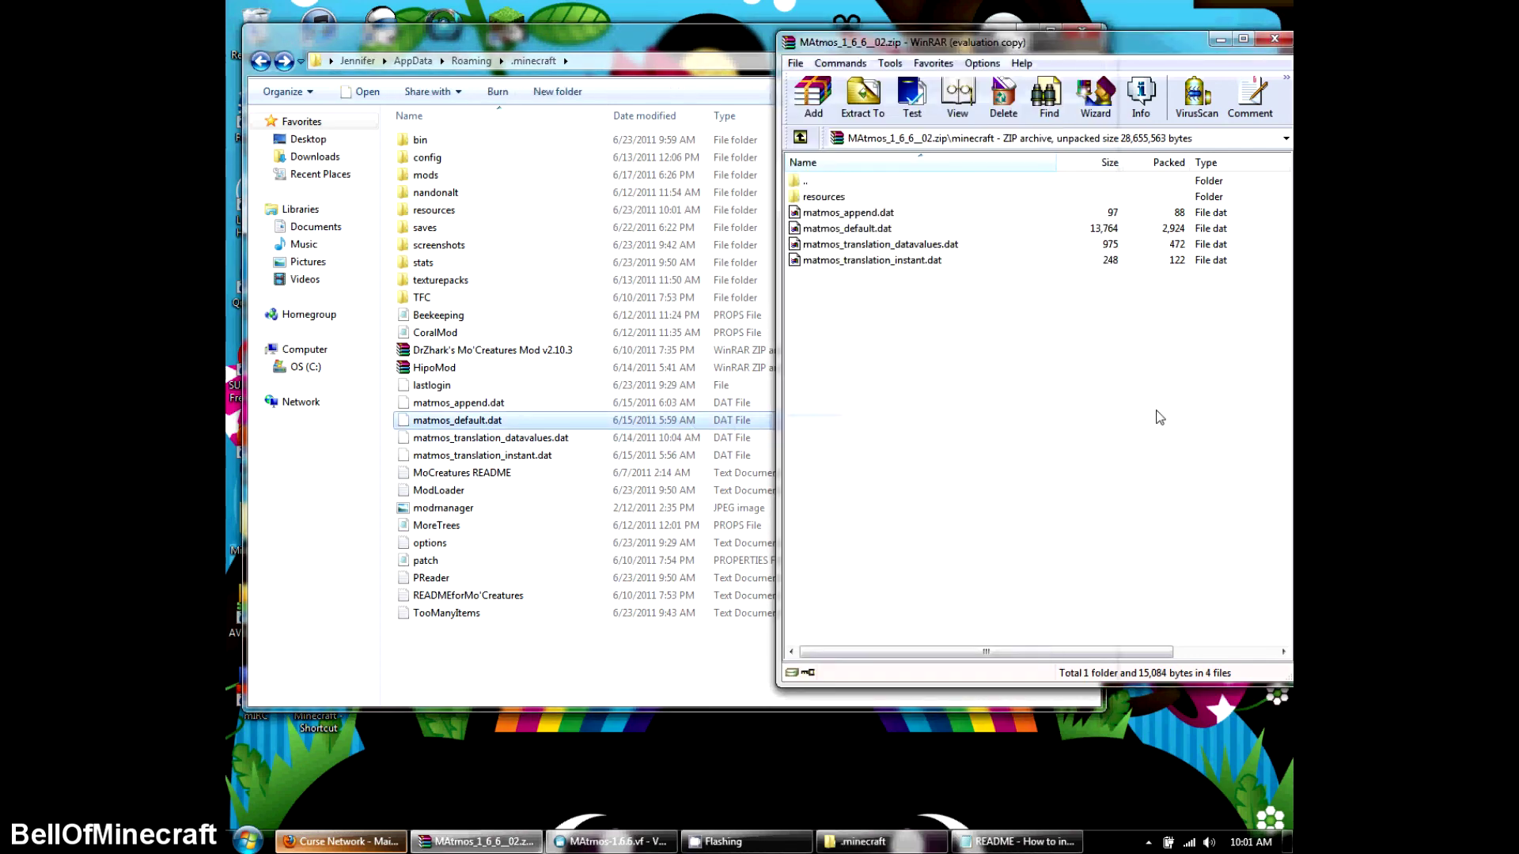
click(859, 229)
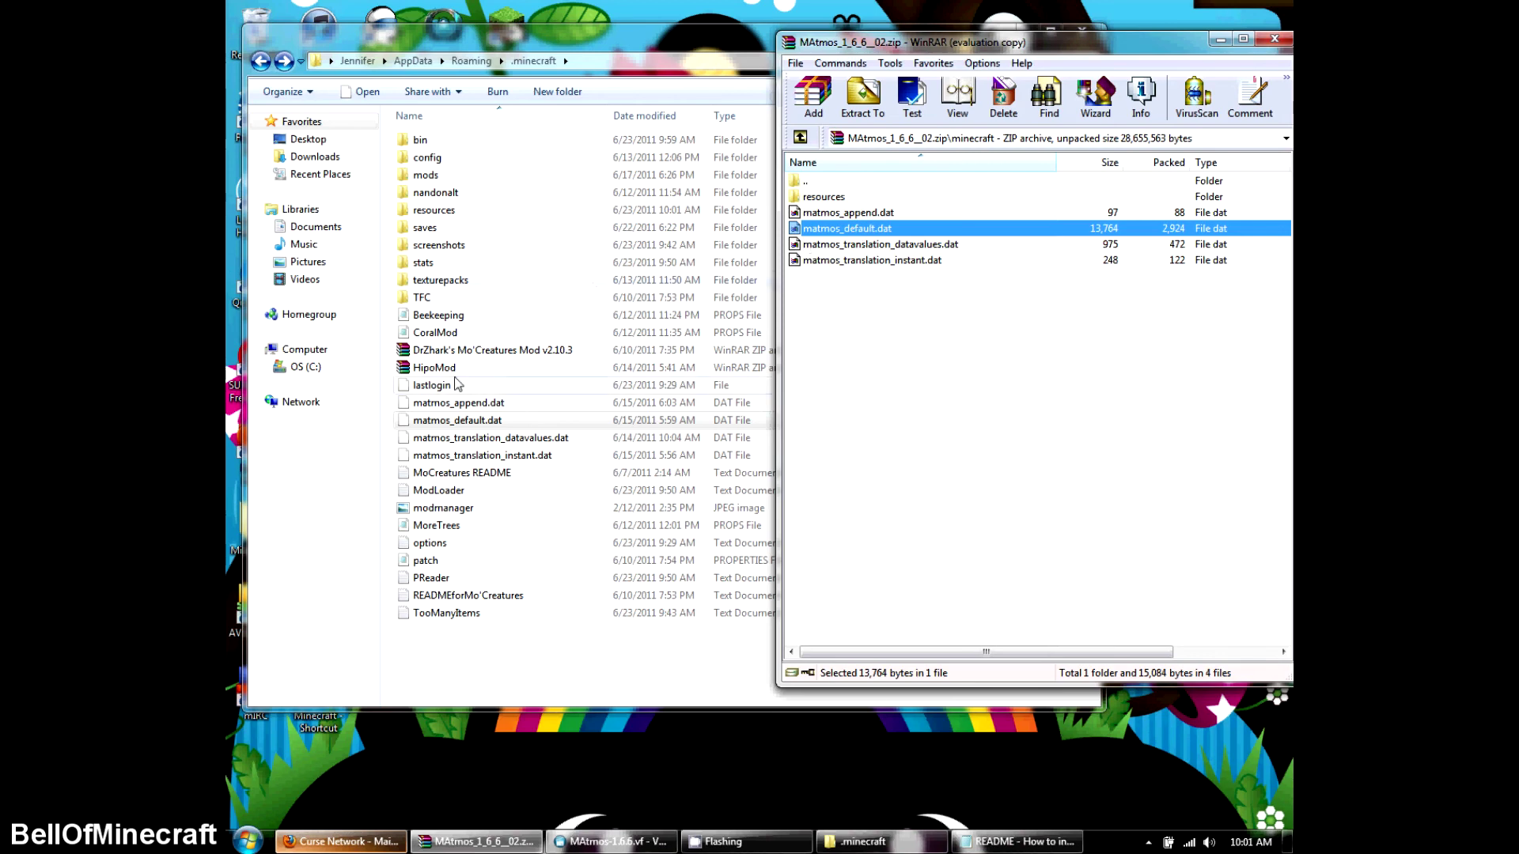
click(458, 387)
click(463, 317)
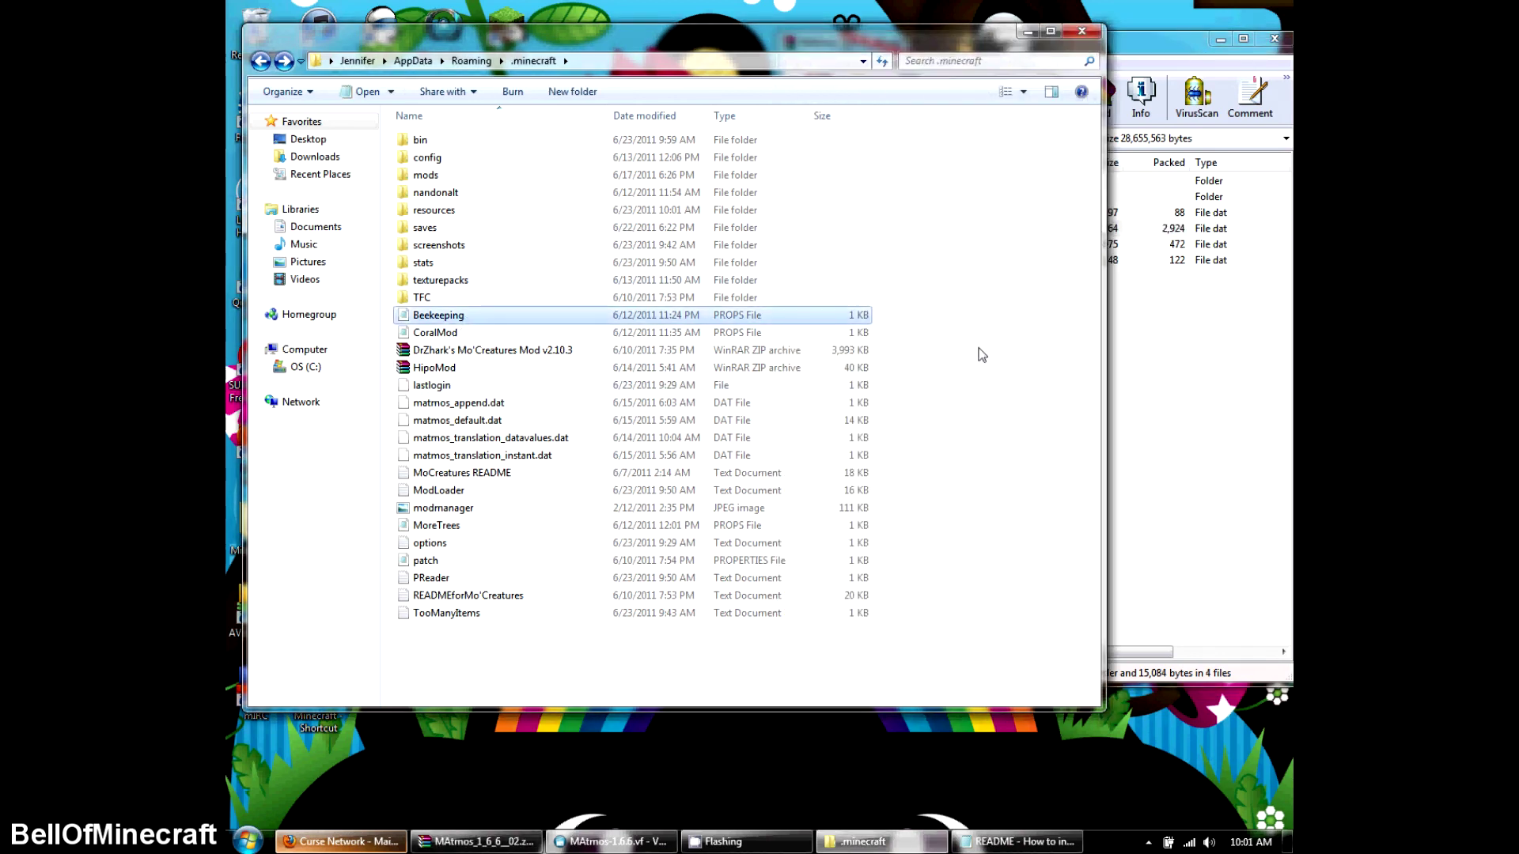
click(1196, 369)
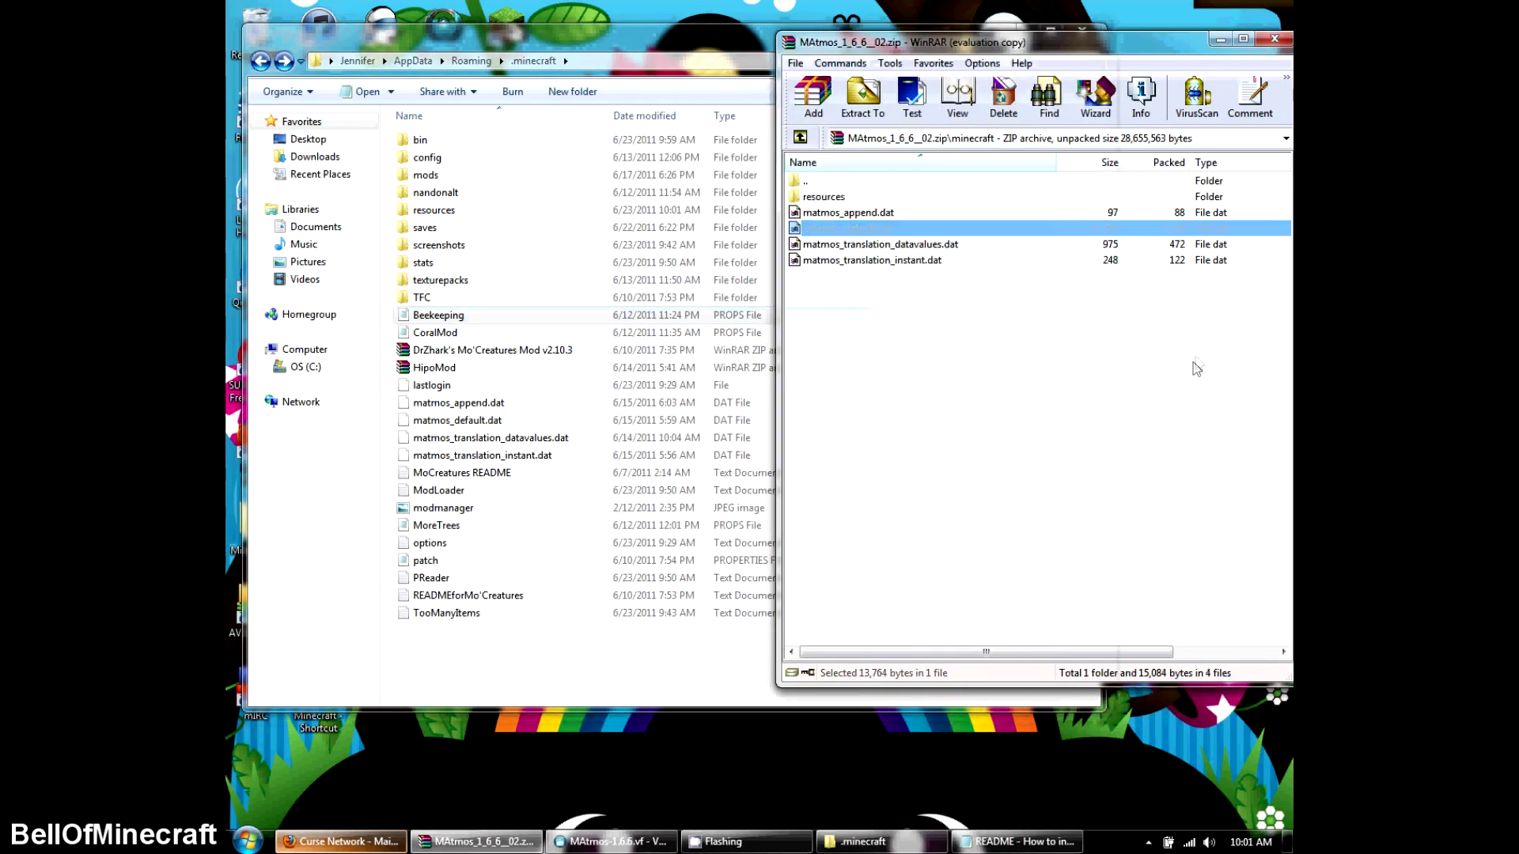
click(441, 157)
key(Up)
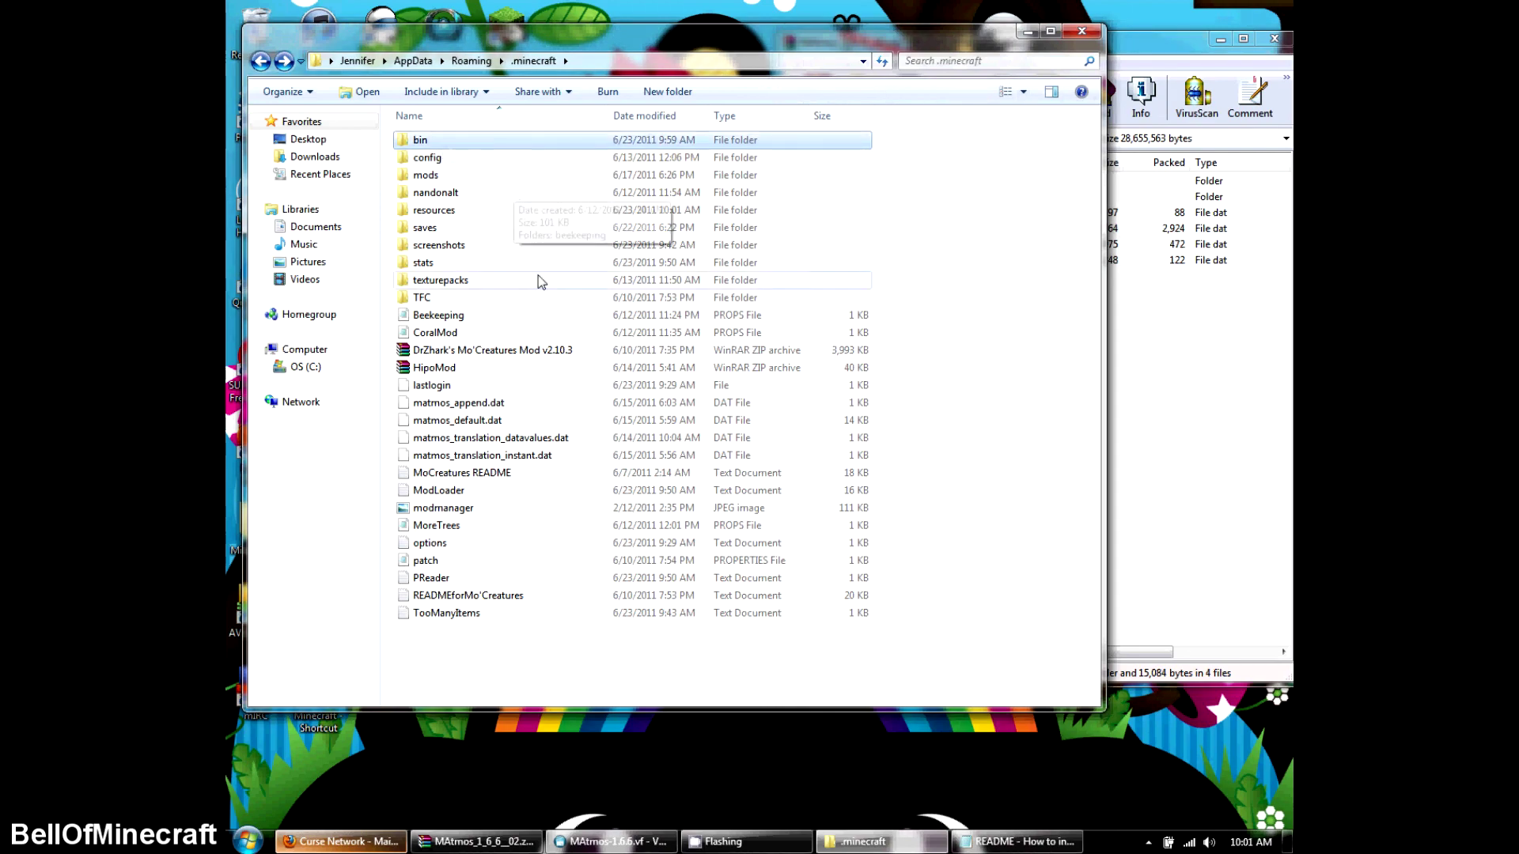